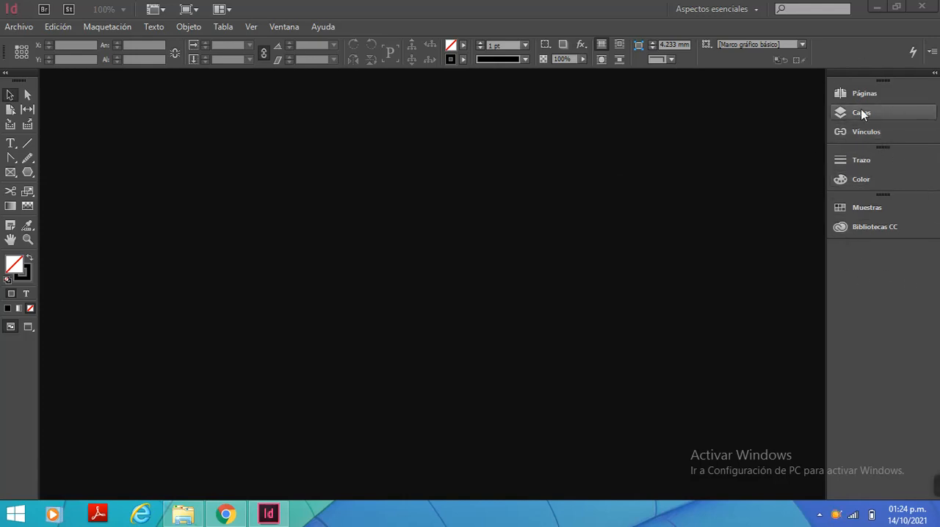
Examine the Color controls, the swatches (Muestras), and the Text, Pen and selection tools
left_click(881, 185)
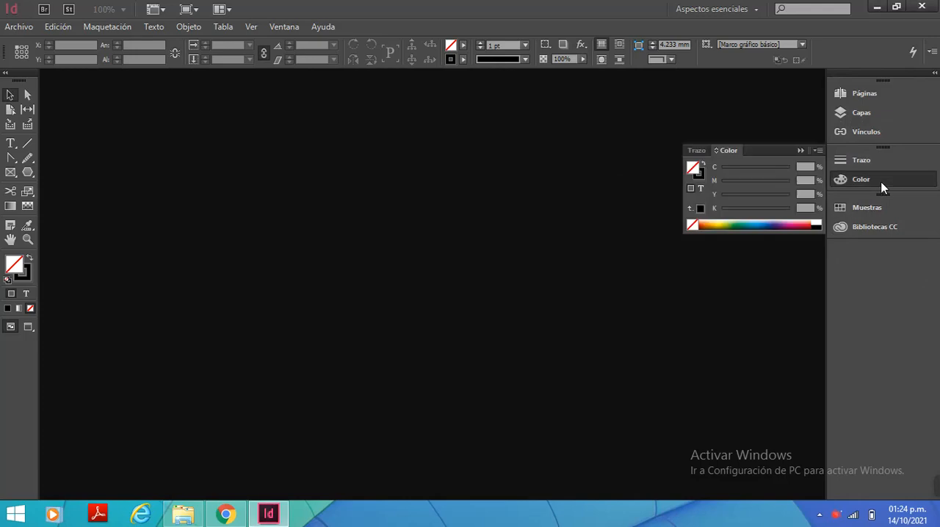
left_click(799, 149)
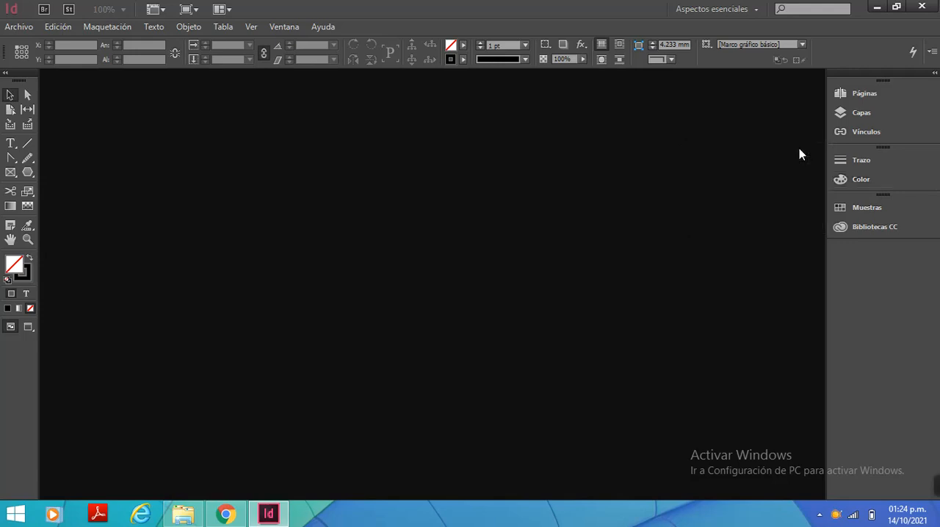
left_click(852, 181)
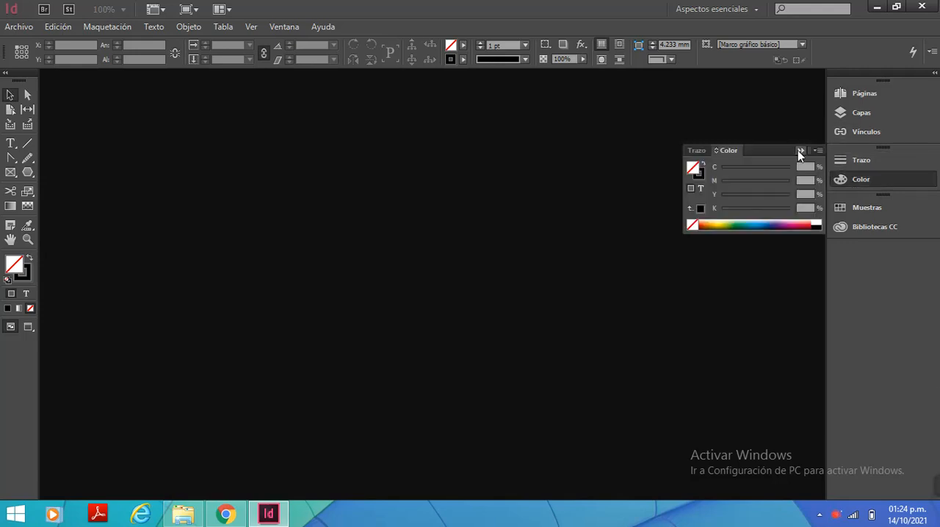
left_click(798, 150)
left_click(857, 215)
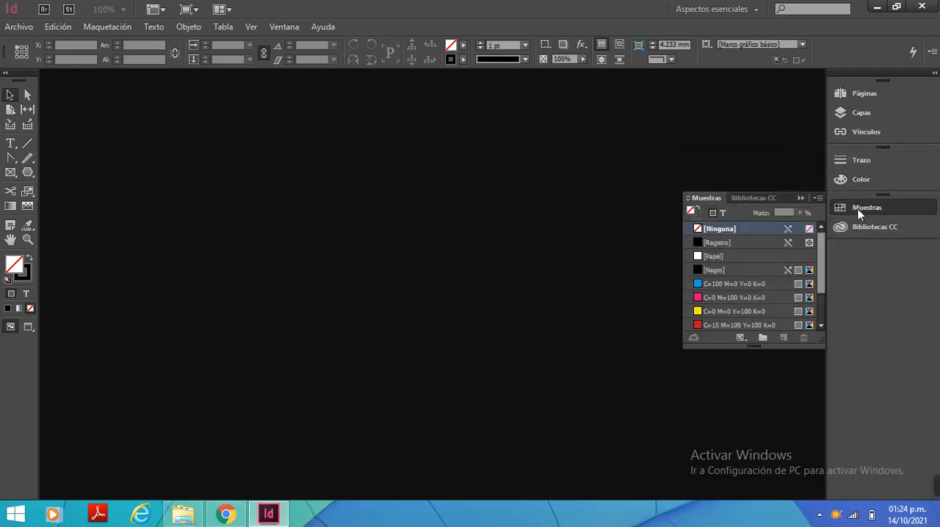
left_click(802, 197)
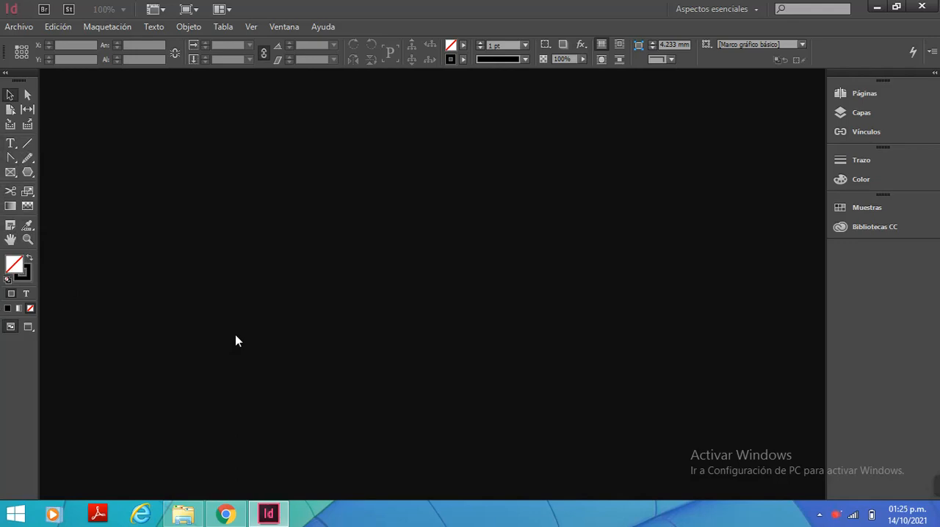
left_click(8, 149)
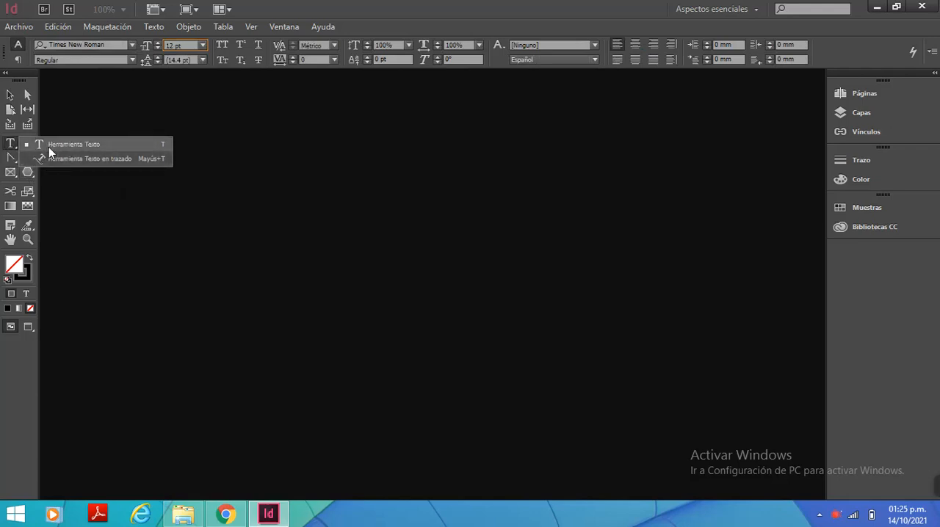
left_click(11, 157)
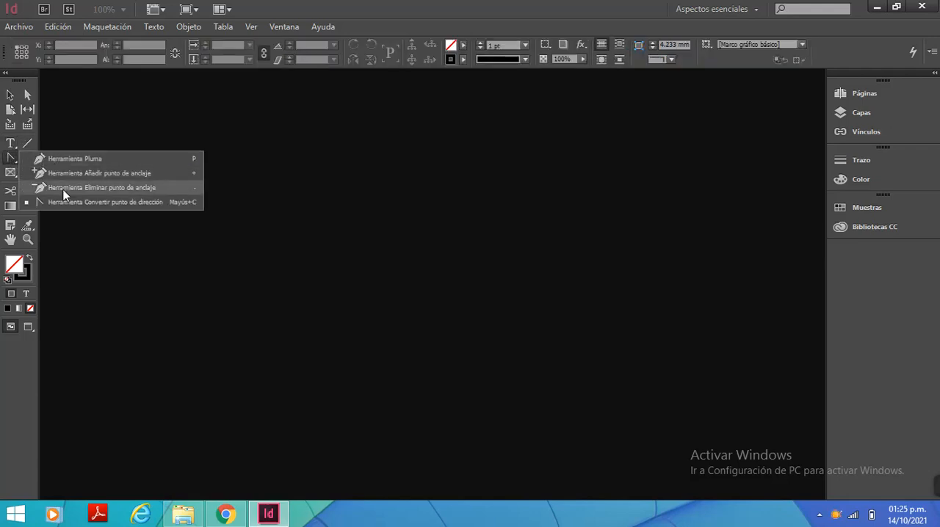
left_click(11, 95)
left_click(27, 95)
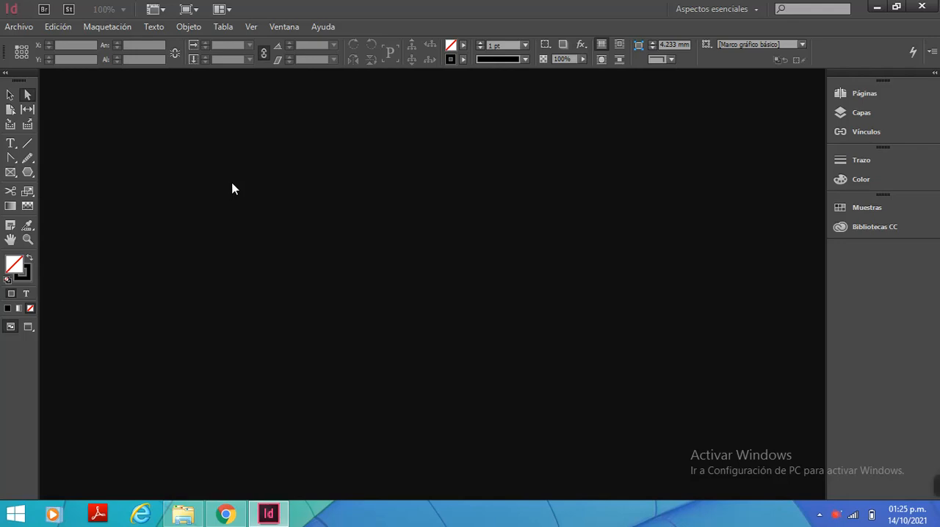
Start a new one-page A4 print document with unlinked margins and set the top margin to 0 mm
left_click(12, 27)
mouse_move(42, 46)
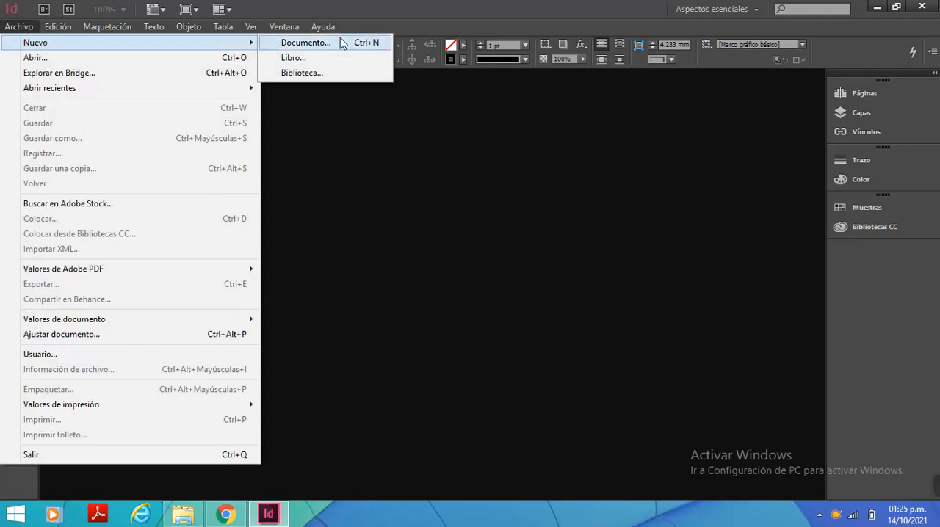
left_click(321, 43)
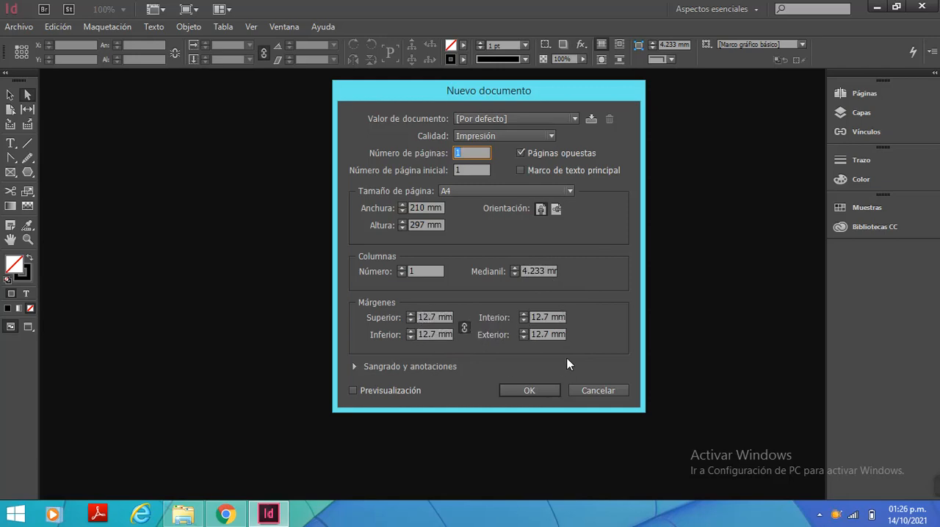
left_click(463, 328)
left_click(420, 317)
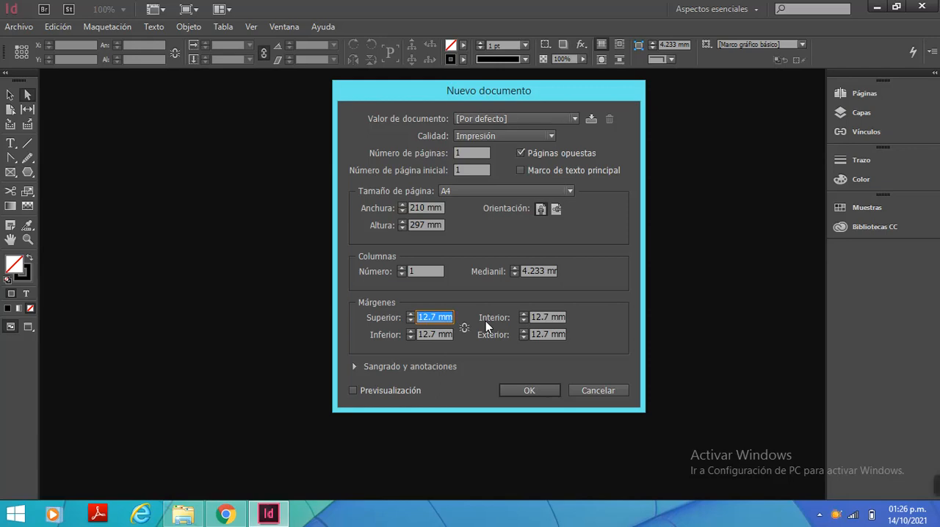
left_click(443, 317)
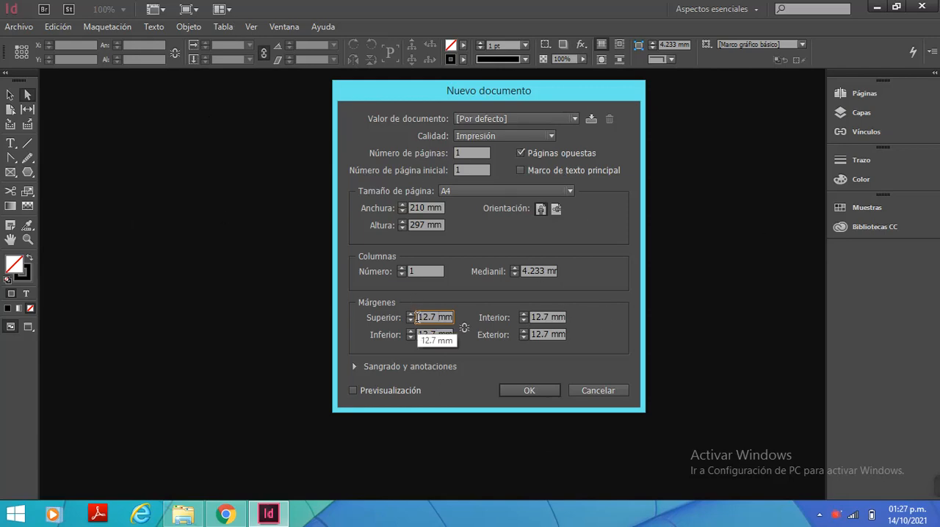
left_click_drag(419, 317, 454, 318)
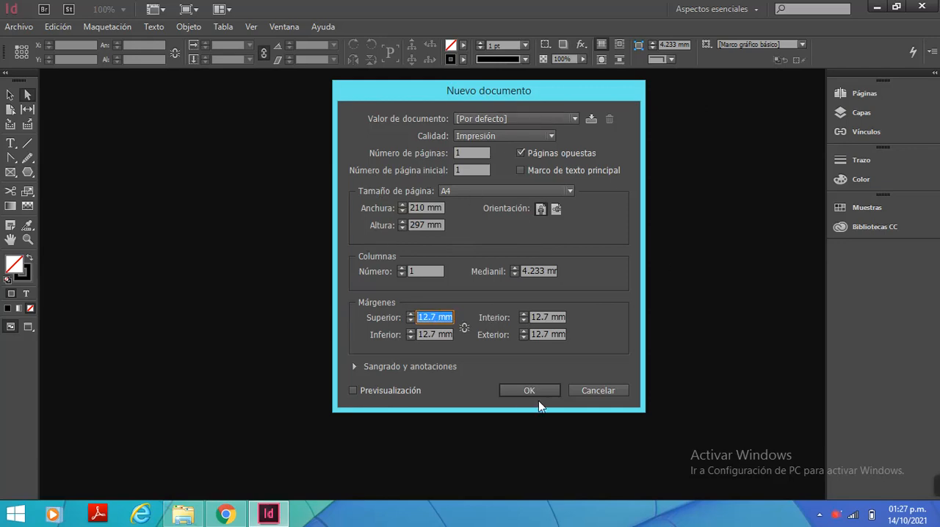
type("0")
Link the margins so that all four are 0 mm and create the document
left_click(429, 334)
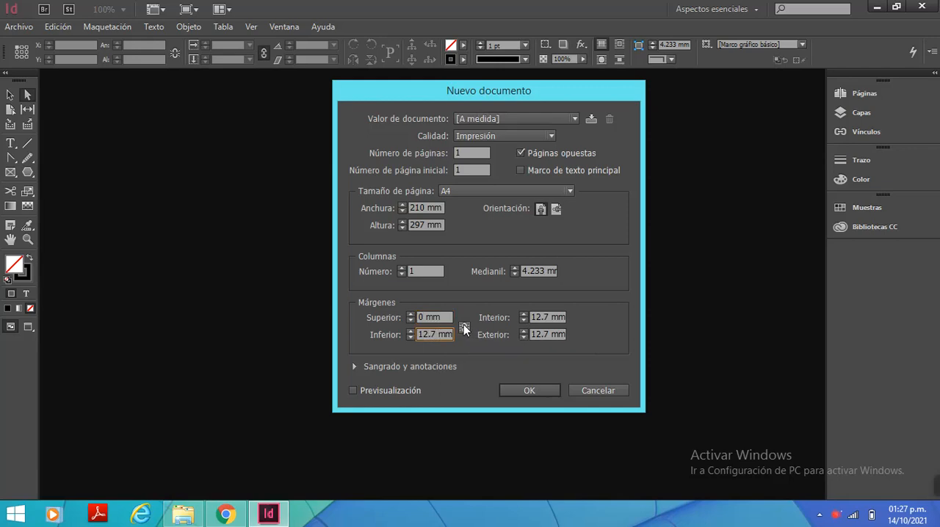
left_click(464, 327)
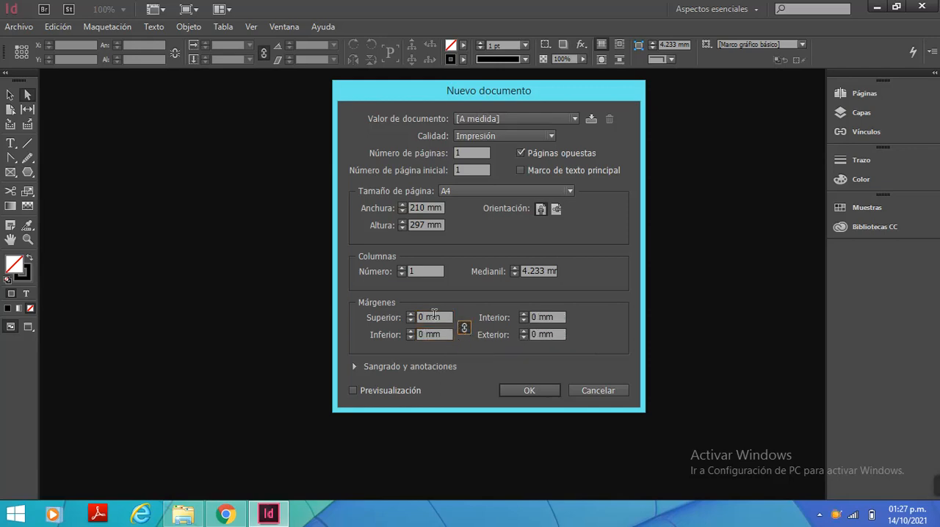
left_click_drag(442, 317, 385, 318)
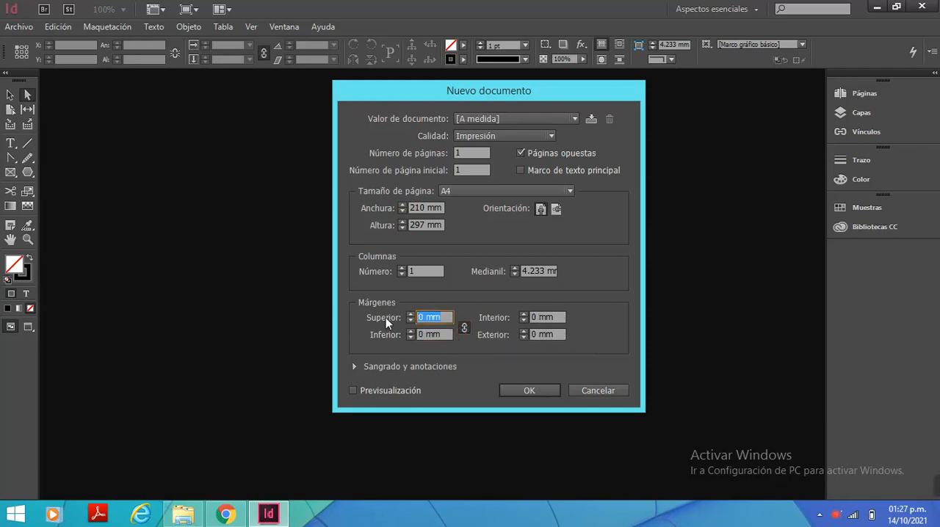
type("0")
left_click(437, 334)
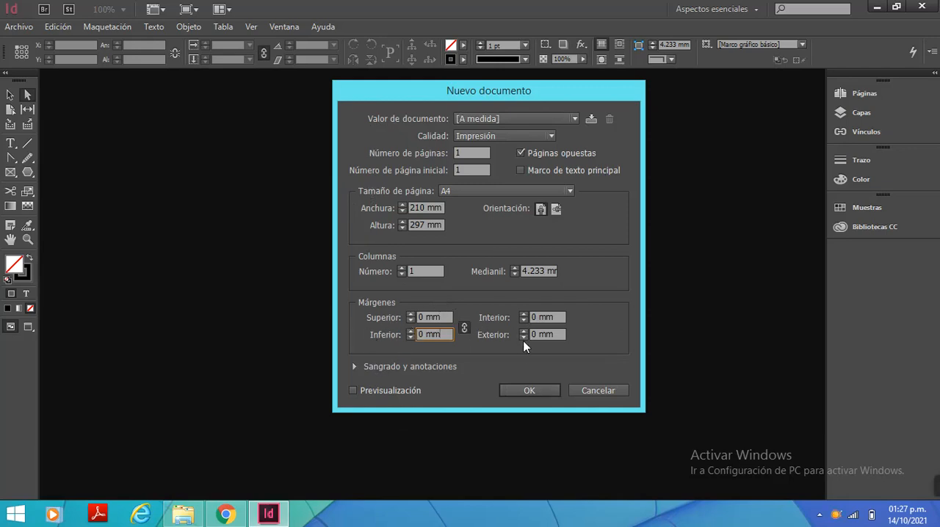
left_click(525, 392)
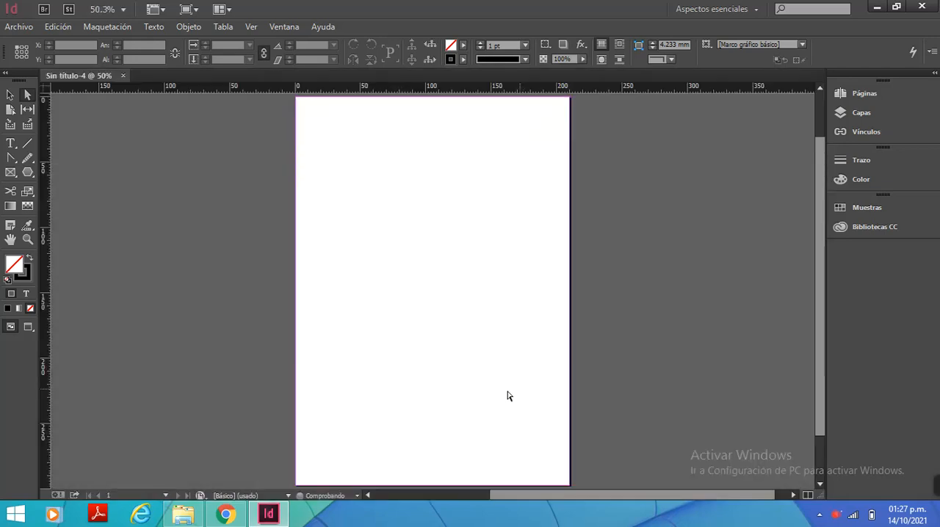
Create a second A4 document with the default 12.7 mm margins and close it again
left_click(19, 29)
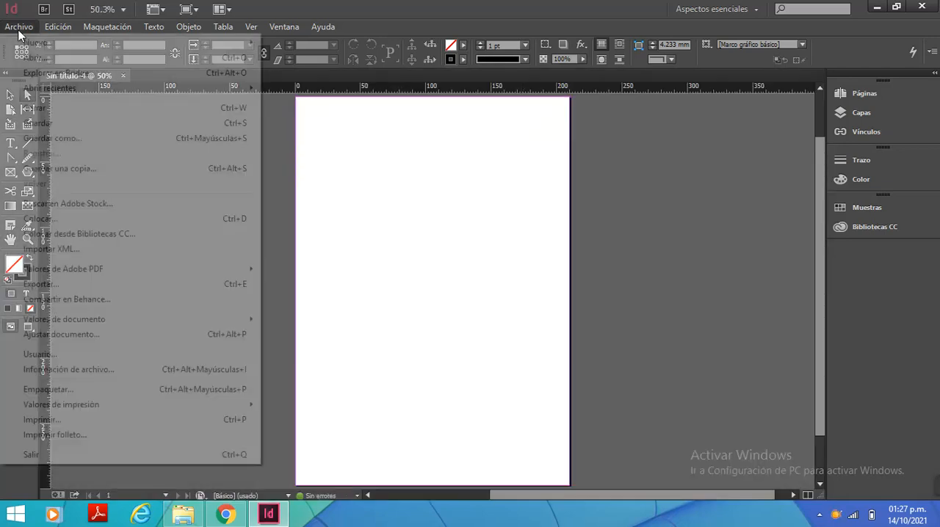
mouse_move(23, 44)
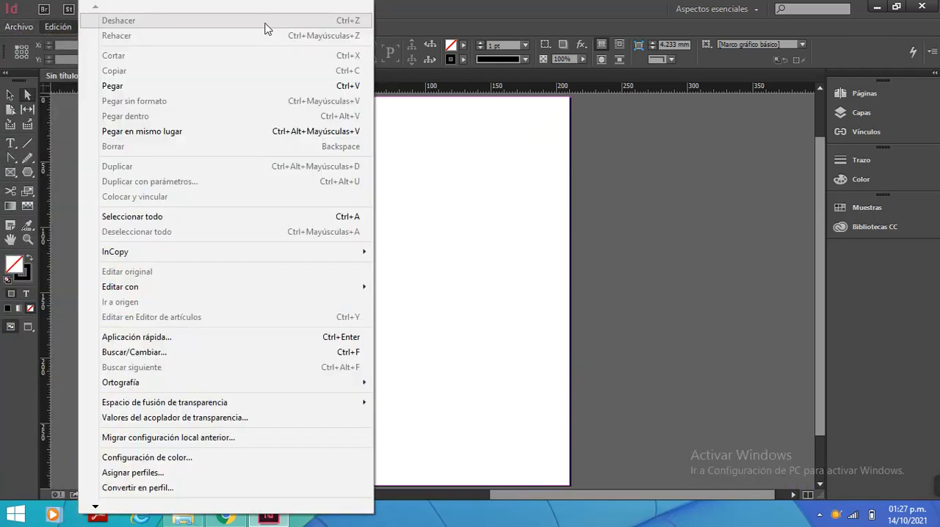
mouse_move(21, 26)
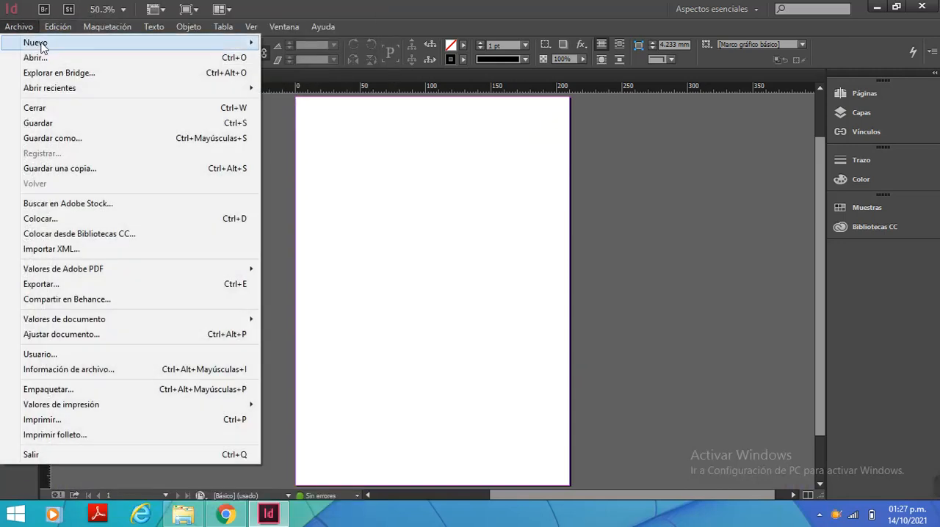
left_click(303, 44)
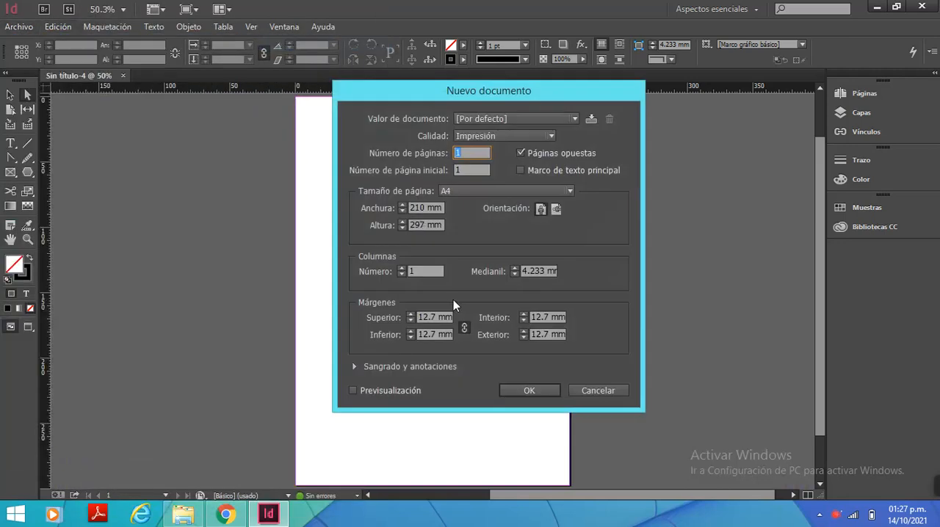
left_click(541, 390)
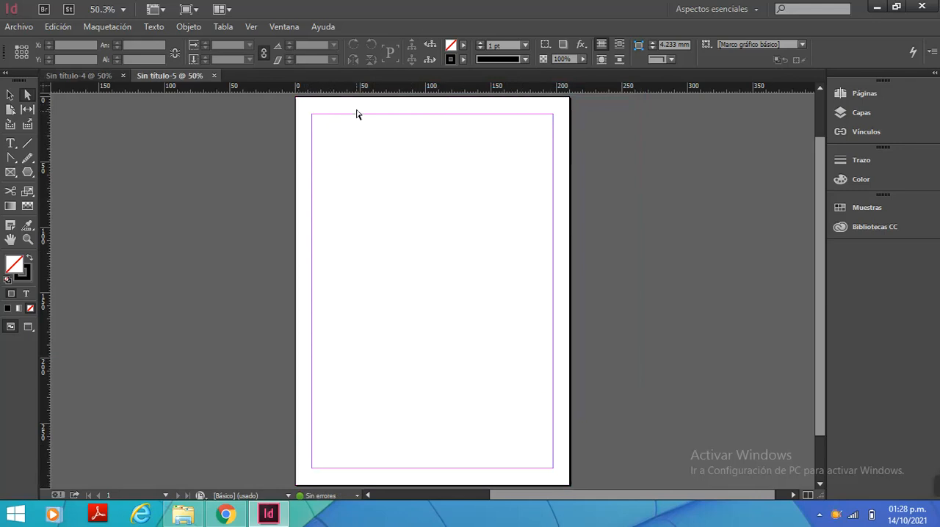
left_click(214, 76)
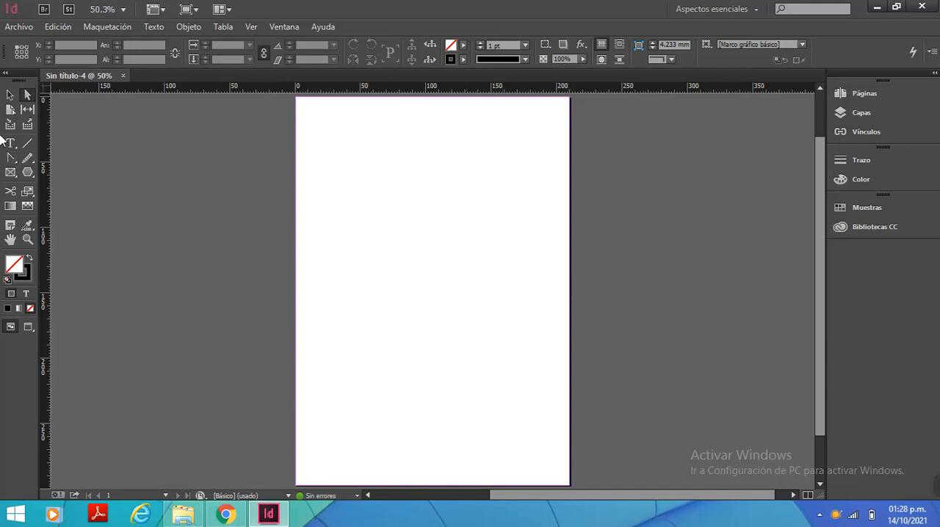
Draw an ellipse about 72 mm wide and 15.75 mm high in the upper-left part of the page
left_click(10, 96)
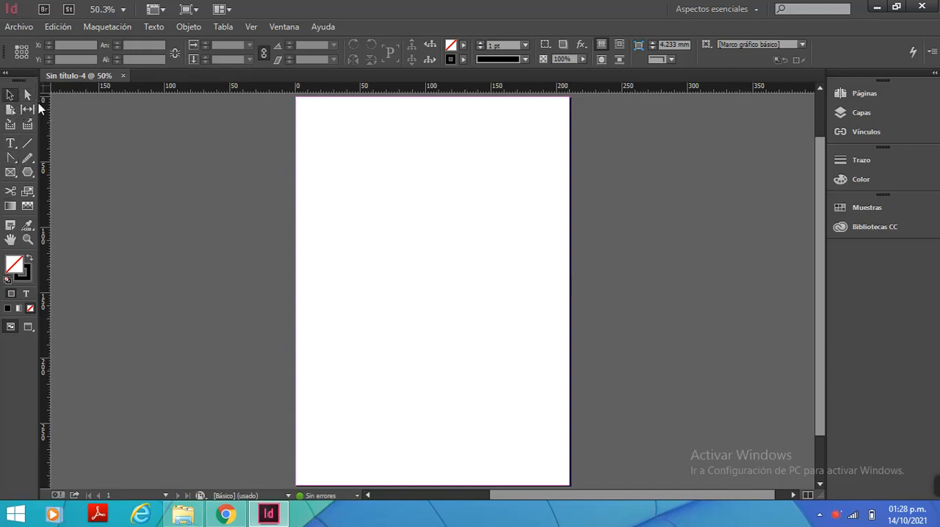
left_click(28, 171)
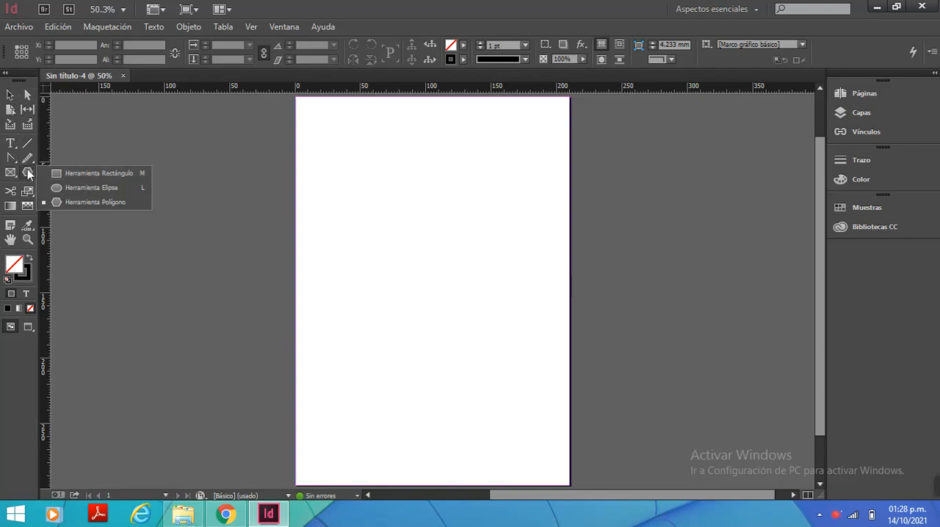
left_click(84, 187)
mouse_move(337, 131)
left_mouse_down()
mouse_move(422, 164)
mouse_move(424, 203)
mouse_move(432, 159)
mouse_move(410, 169)
mouse_move(432, 161)
mouse_move(432, 148)
mouse_move(412, 156)
mouse_move(434, 157)
left_mouse_up()
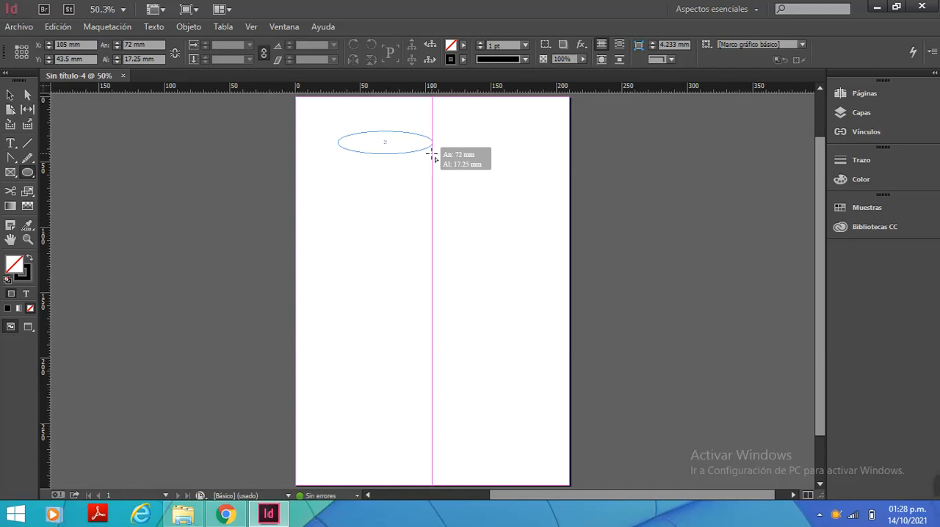
left_click_drag(432, 155, 432, 152)
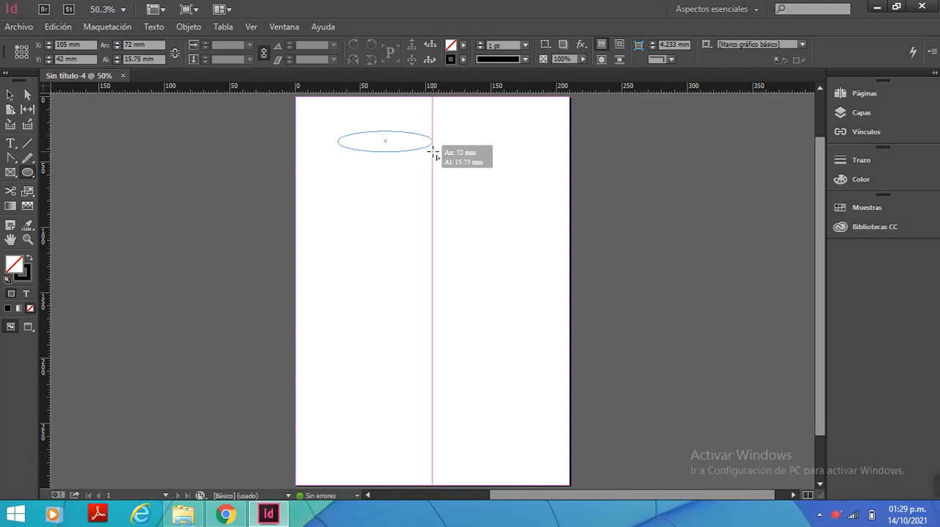
left_click_drag(432, 153, 433, 153)
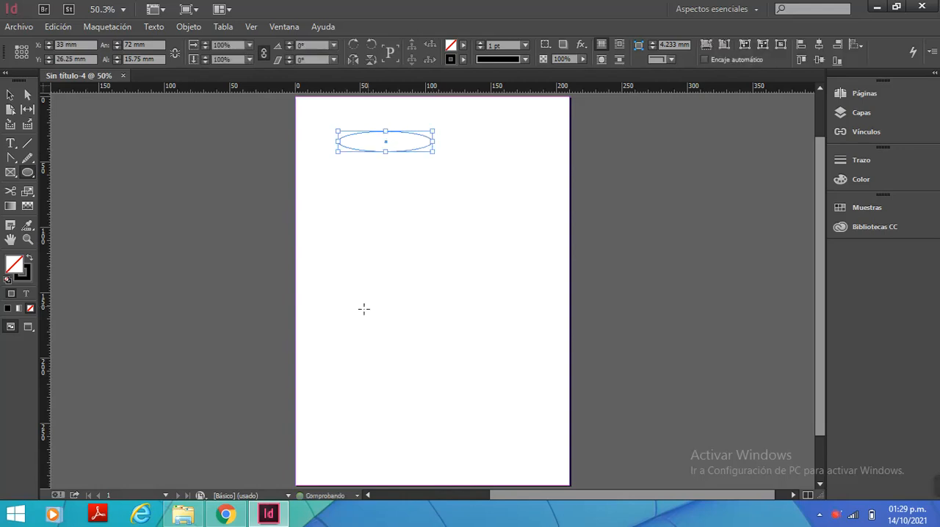
Select the ellipse by its outline and move it to the page centre, at about X 69 mm, Y 140.6 mm
left_click(10, 98)
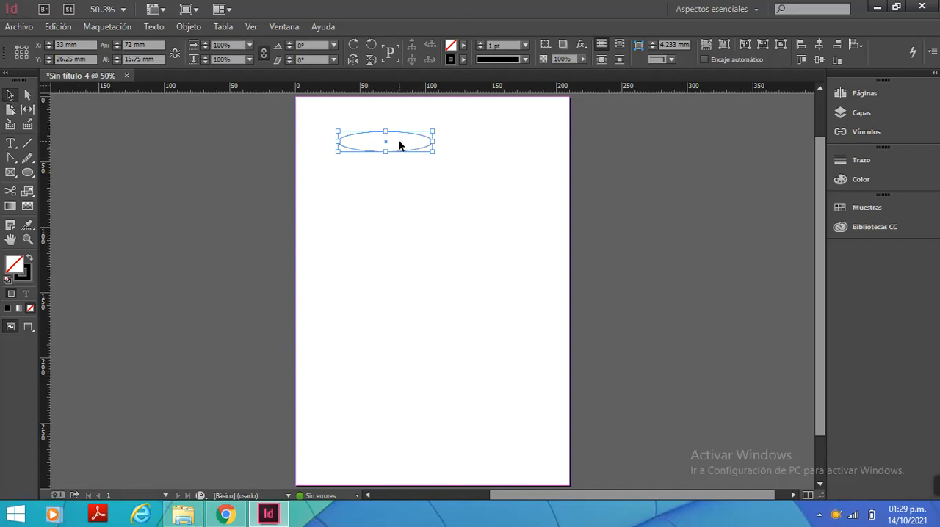
left_click_drag(398, 140, 502, 144)
left_click(395, 138)
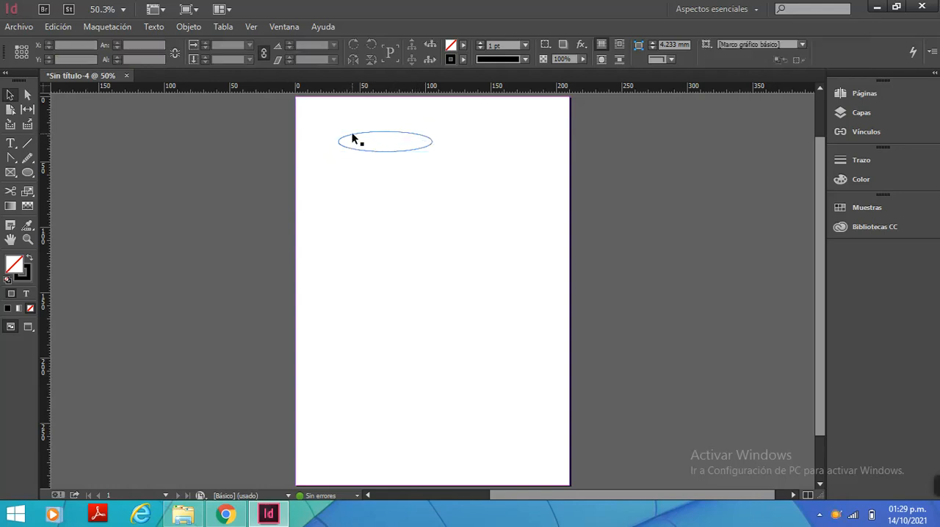
left_click(343, 141)
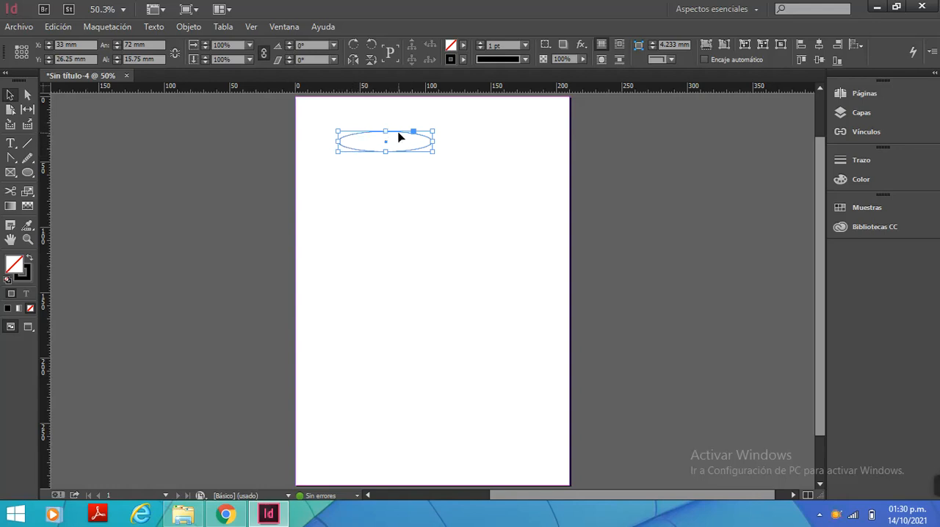
left_click_drag(398, 137, 447, 286)
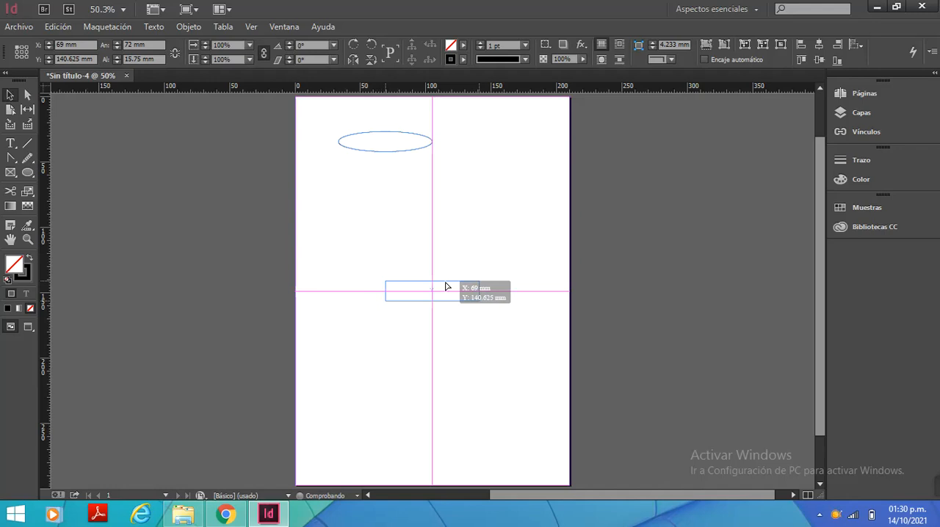
Move the ellipse around the upper half of the page, placing it at about X 105 mm, Y 70.5 mm
left_click_drag(446, 287, 445, 286)
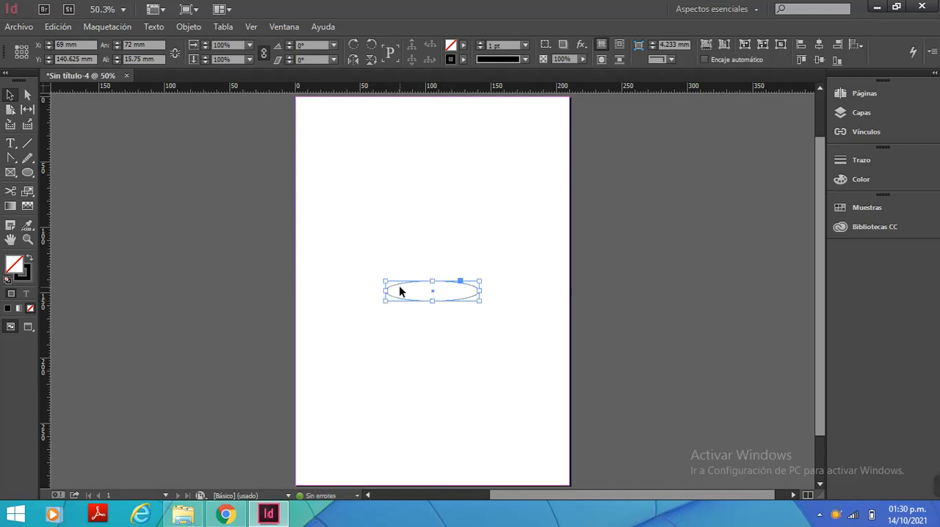
left_click_drag(402, 289, 402, 150)
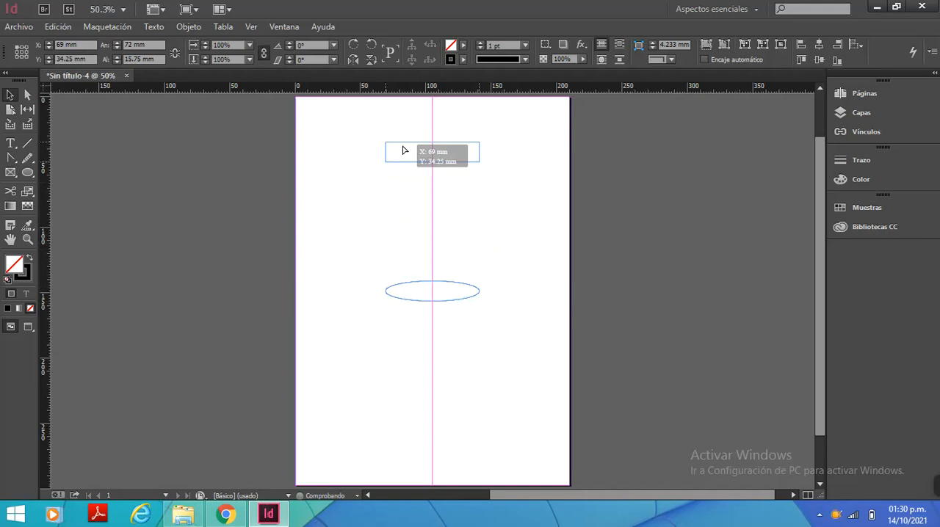
left_click_drag(402, 150, 402, 150)
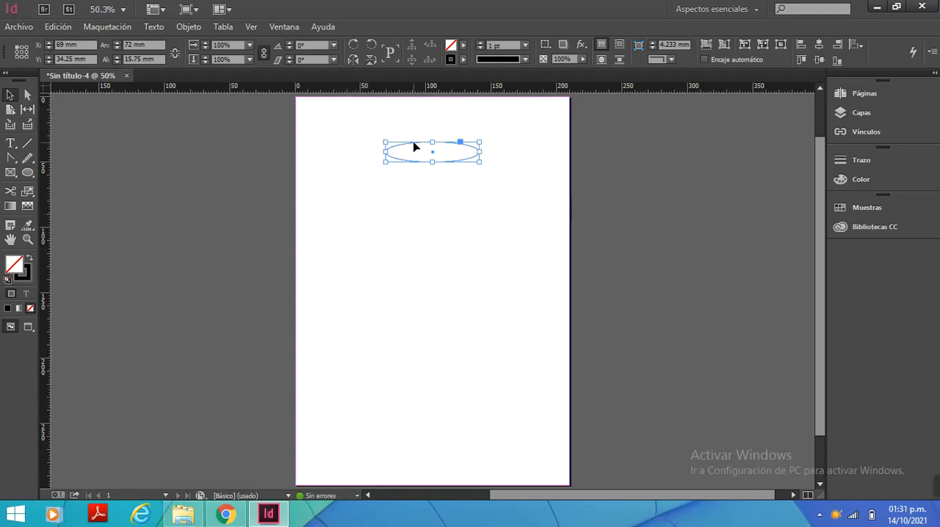
left_click_drag(414, 147, 368, 141)
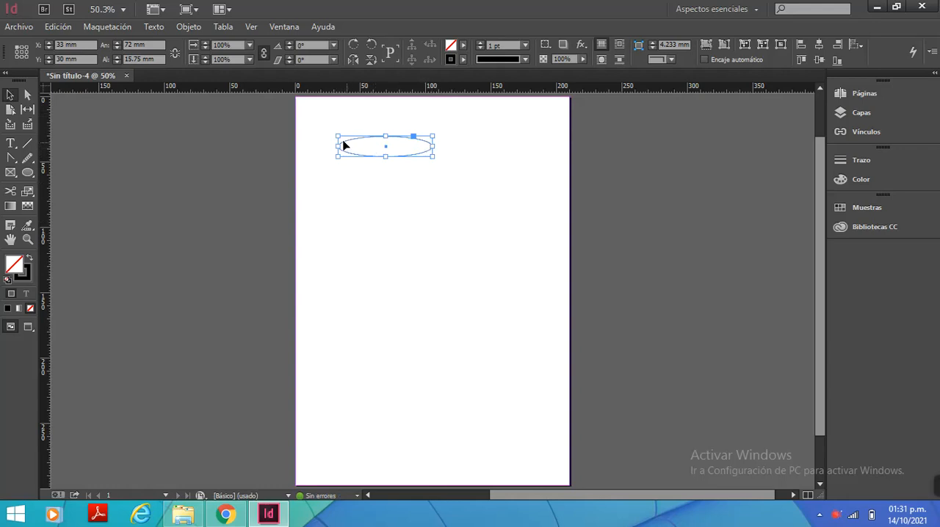
left_click_drag(345, 147, 442, 149)
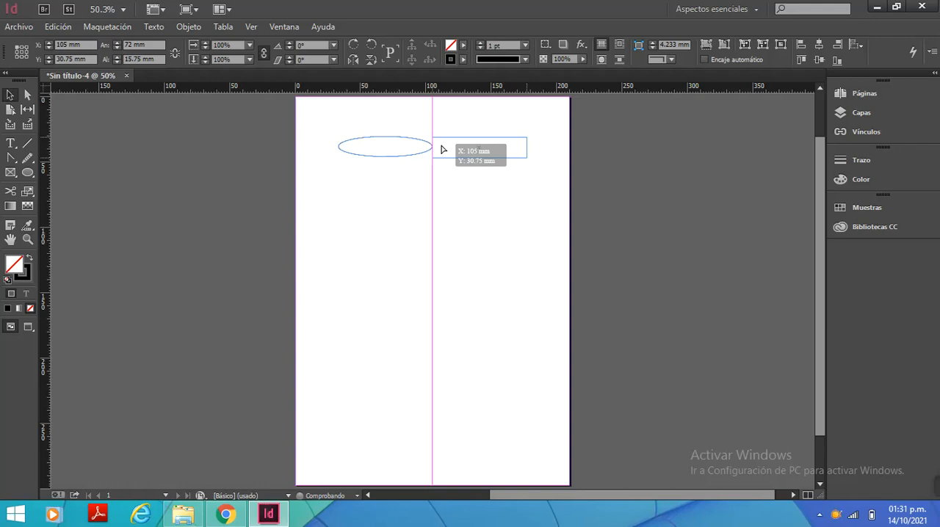
left_click_drag(442, 150, 441, 200)
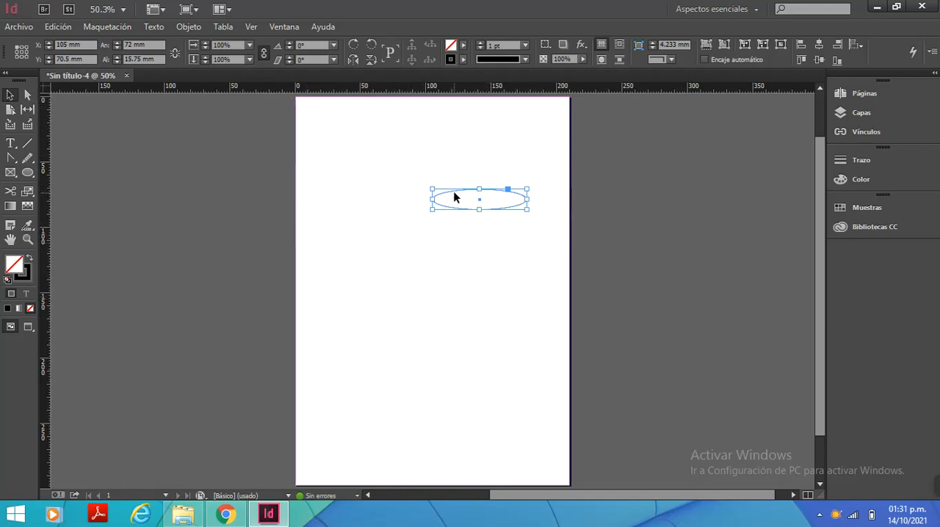
Move the ellipse with the Selection tool near the page's upper-left corner, at about X 13.5 mm, Y 17.25 mm
left_click(9, 97)
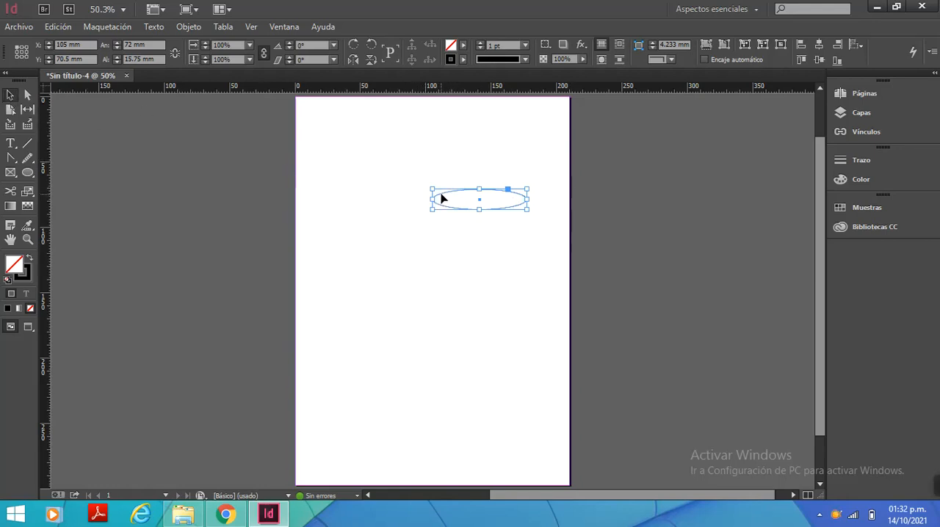
left_click_drag(441, 198, 324, 129)
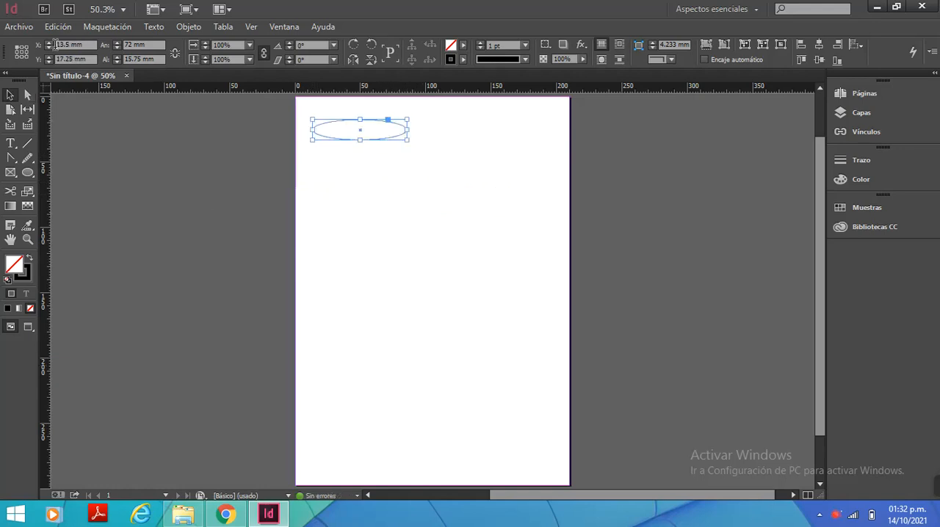
left_click(9, 96)
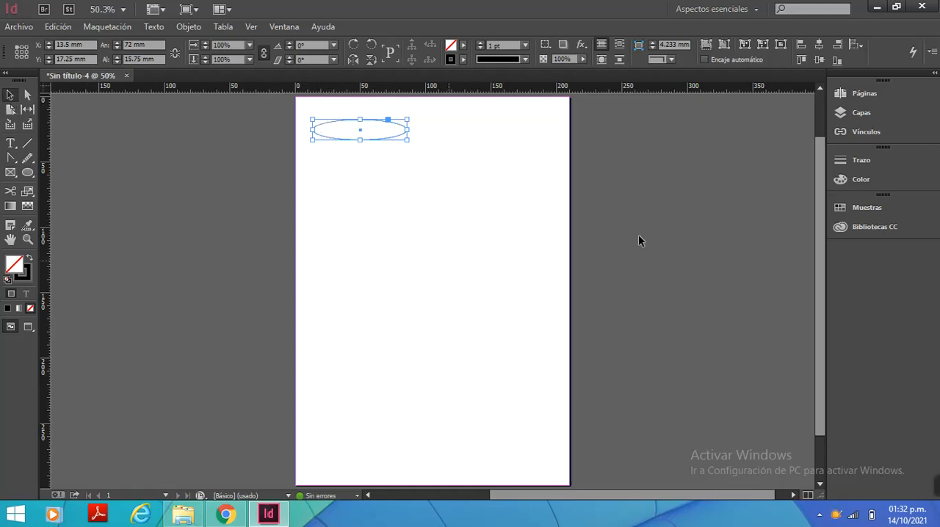
Resize the ellipse to a near-circle about 69.9 mm wide and 66.75 mm high, keeping it selected
left_click_drag(361, 140, 360, 213)
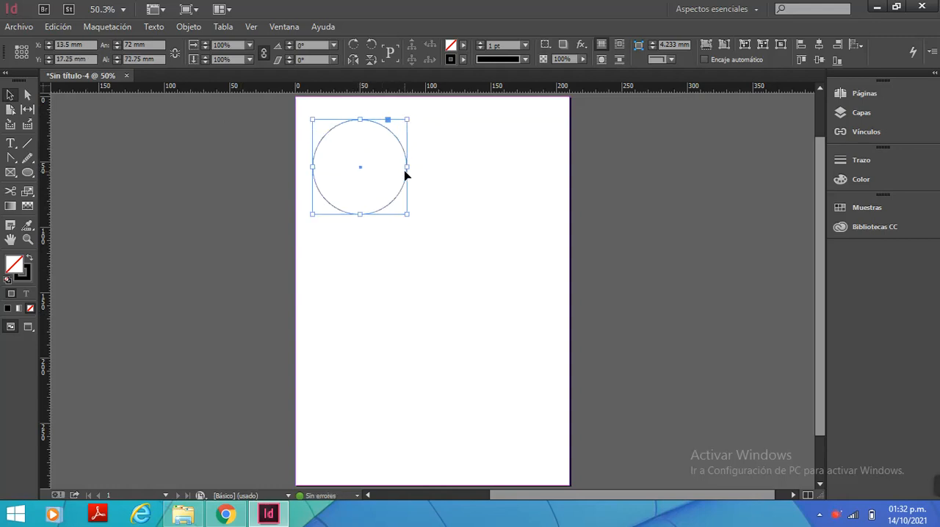
left_click_drag(403, 165, 363, 169)
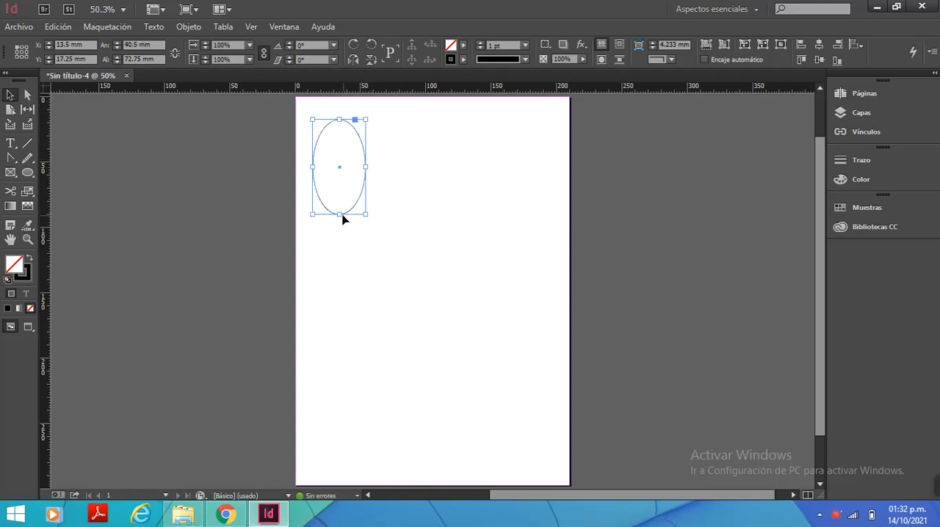
left_click_drag(340, 214, 395, 207)
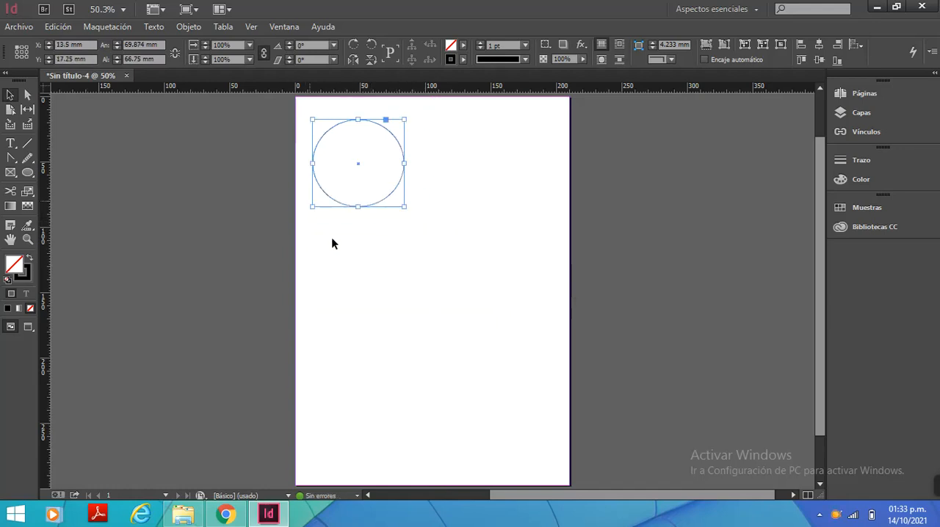
left_click(394, 270)
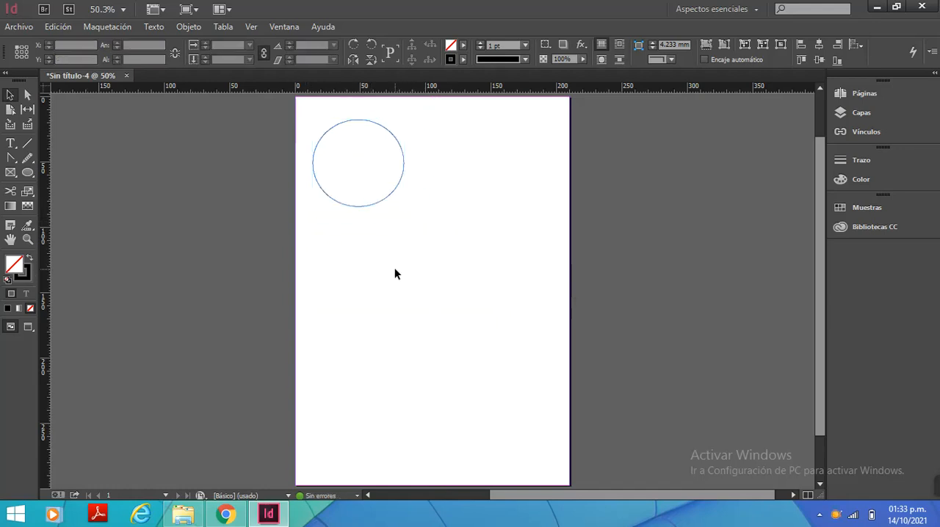
left_click(373, 207)
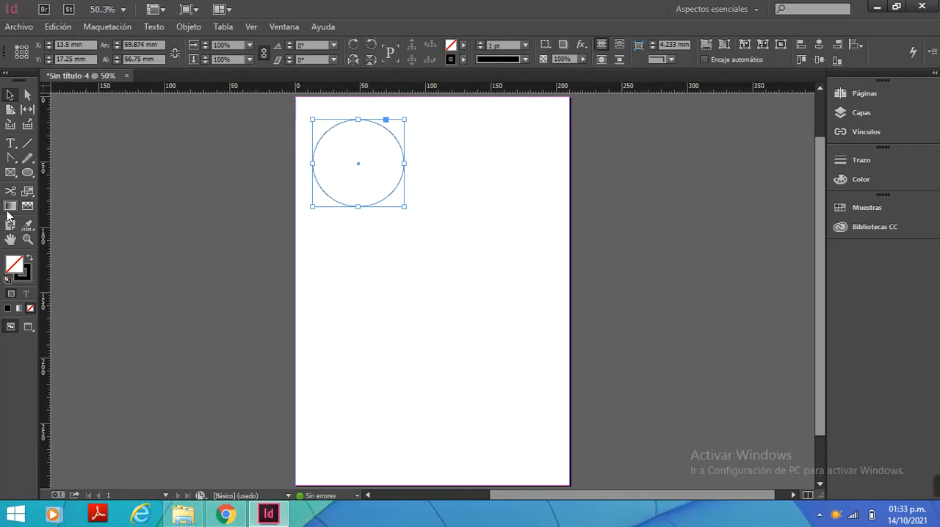
Create a text frame about 66.9 mm wide and 15 mm high below the circle and enter "texto"
left_click(13, 145)
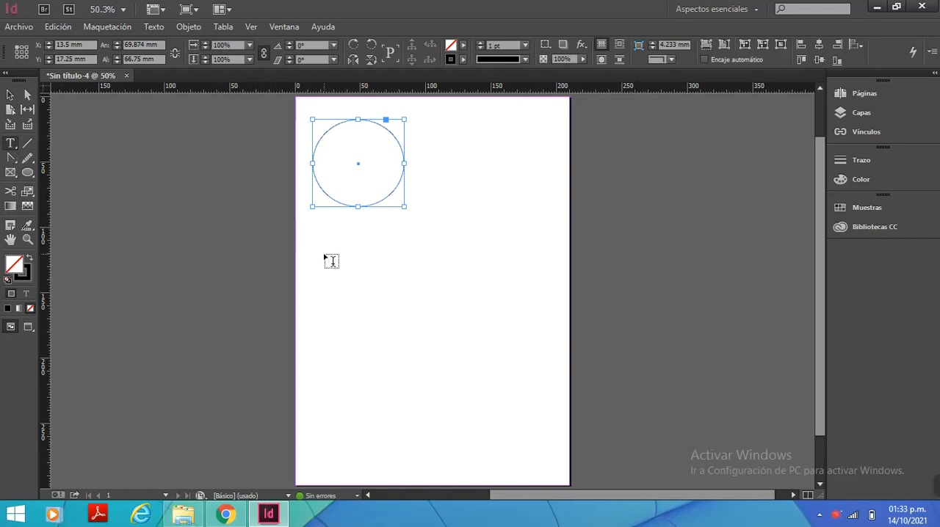
left_click(367, 275)
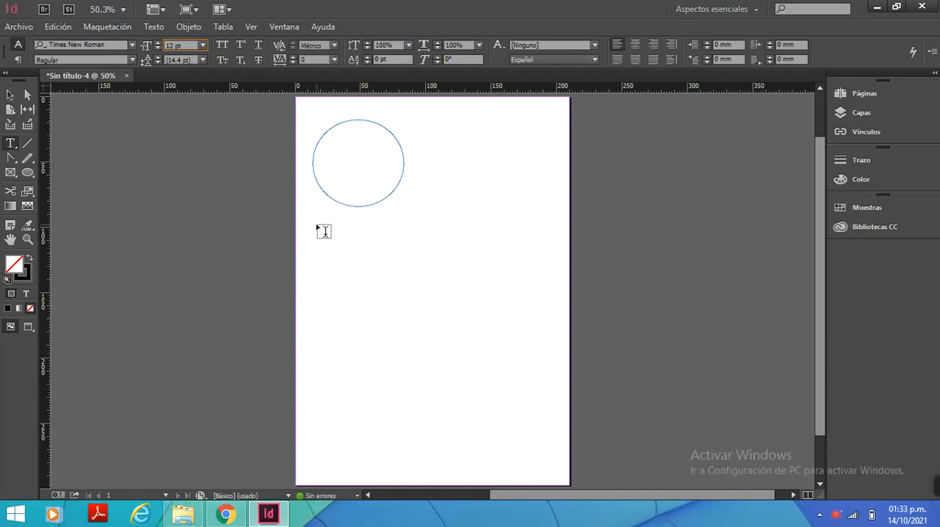
mouse_move(317, 225)
left_mouse_down()
mouse_move(414, 245)
mouse_move(404, 247)
mouse_move(403, 168)
mouse_move(407, 246)
left_mouse_up()
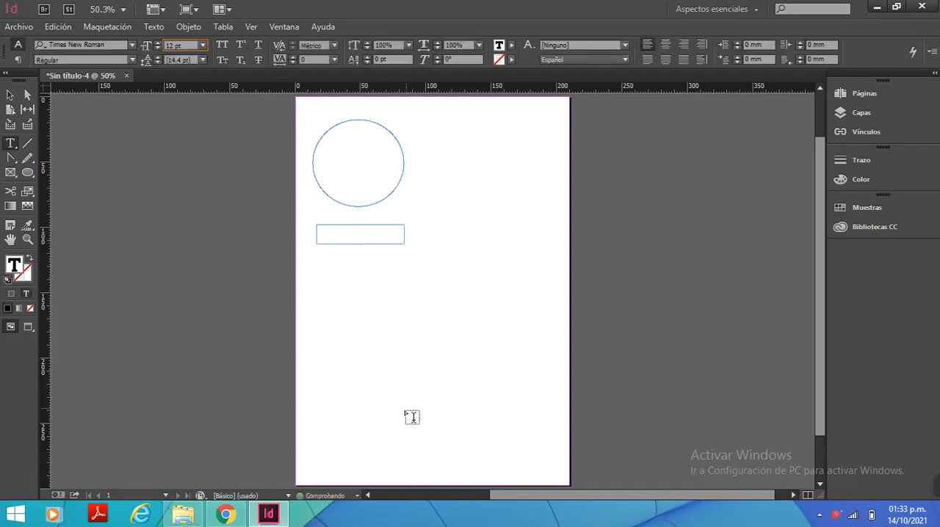
type("asdo")
Set the font size of the word "texto" to 30 pt
left_click_drag(333, 230, 318, 226)
left_click(204, 46)
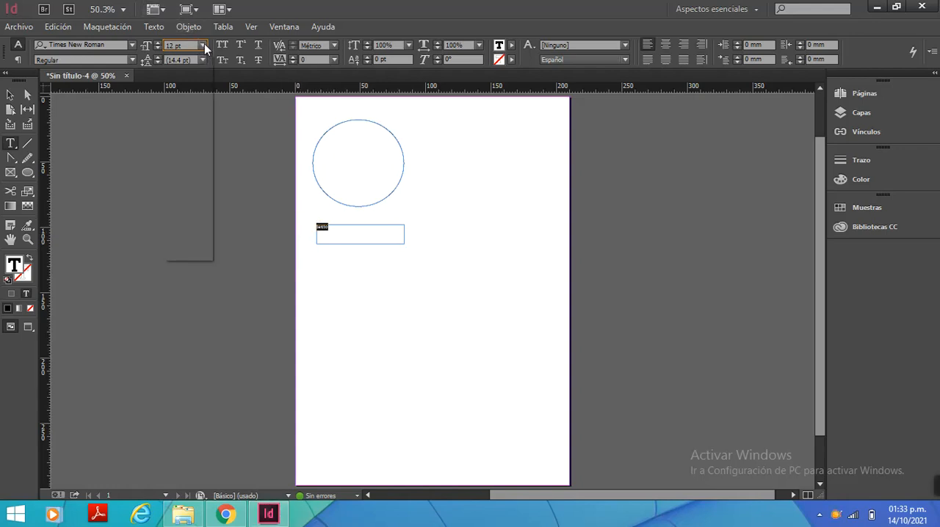
left_click(187, 200)
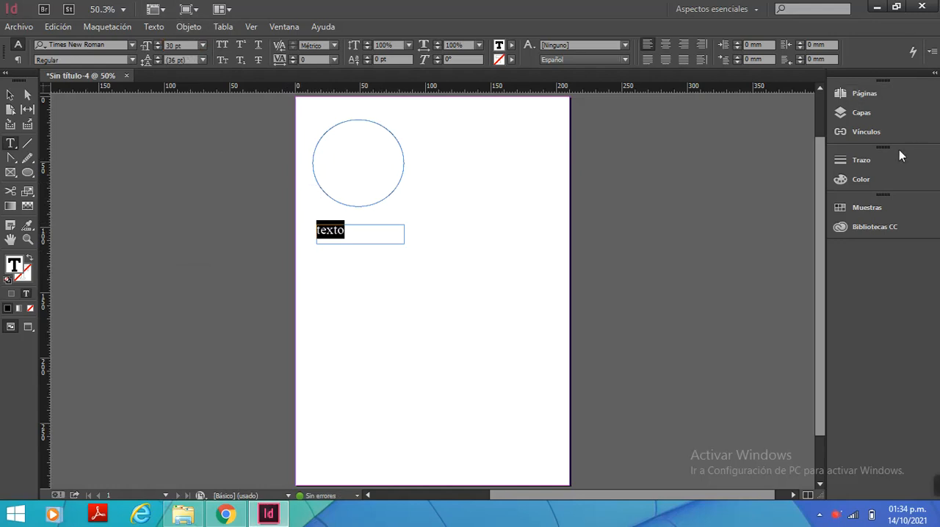
Set the word's fill colour to a 17% tint of black
left_click(855, 183)
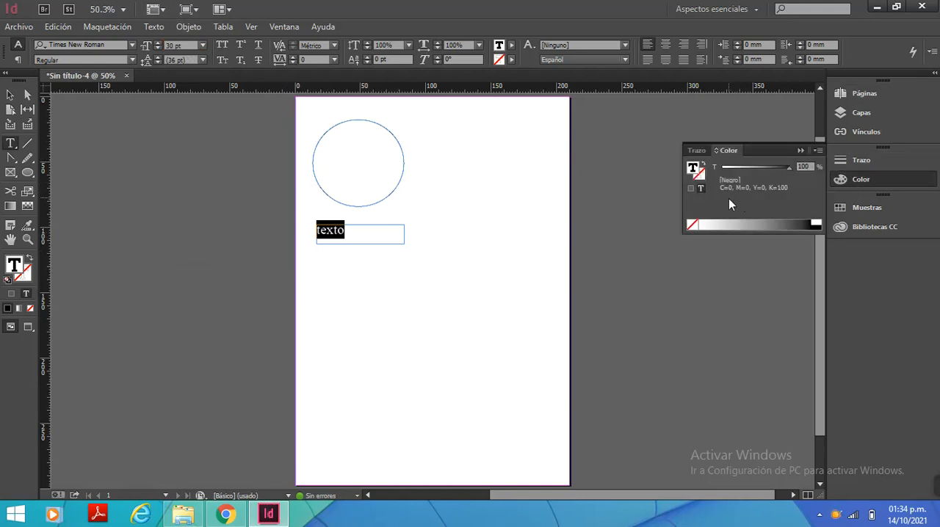
left_click(723, 223)
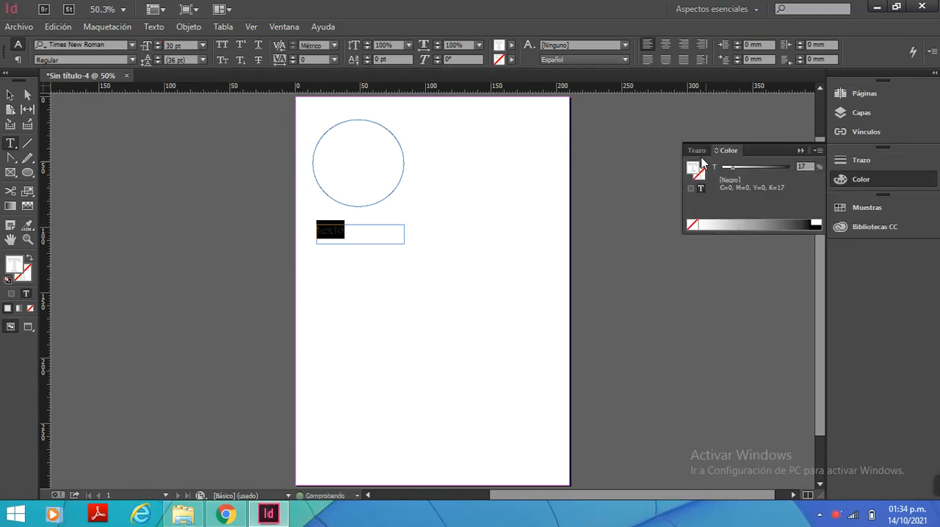
left_click(800, 150)
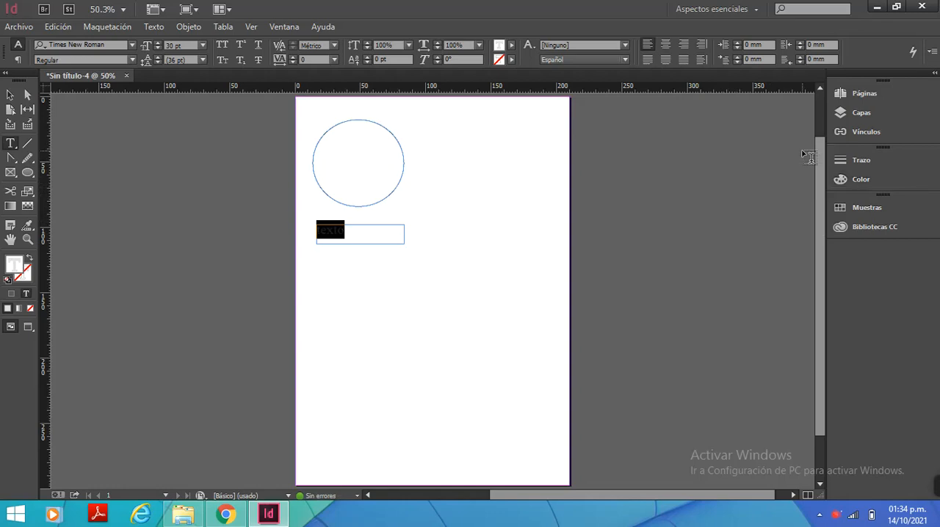
Apply the yellow swatch C=0 M=0 Y=100 K=0 as the fill of the word "texto"
left_click(512, 48)
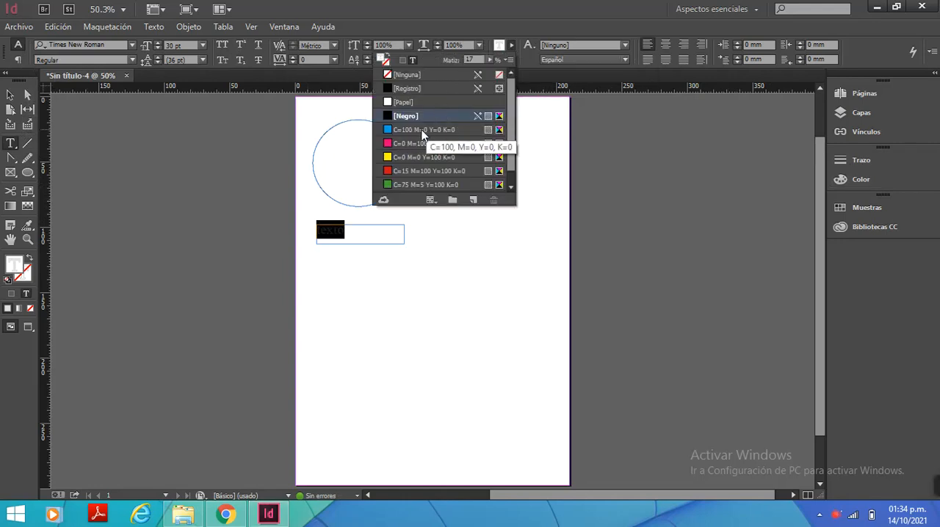
left_click(10, 143)
left_click(351, 229)
left_click_drag(347, 231, 317, 231)
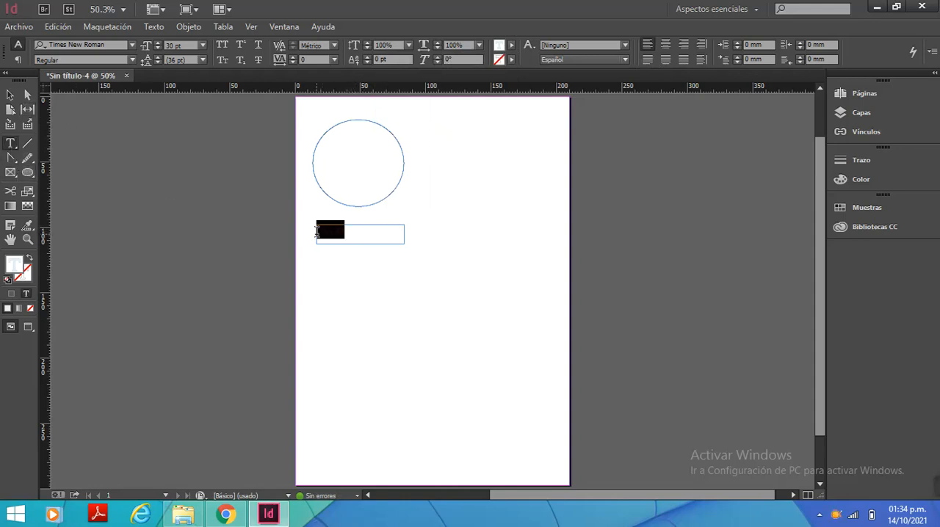
left_click(512, 45)
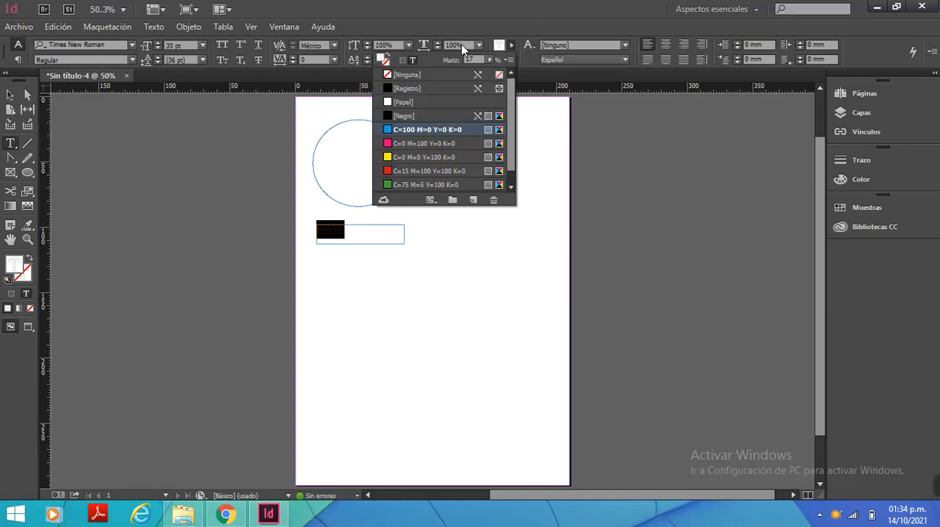
left_click(391, 157)
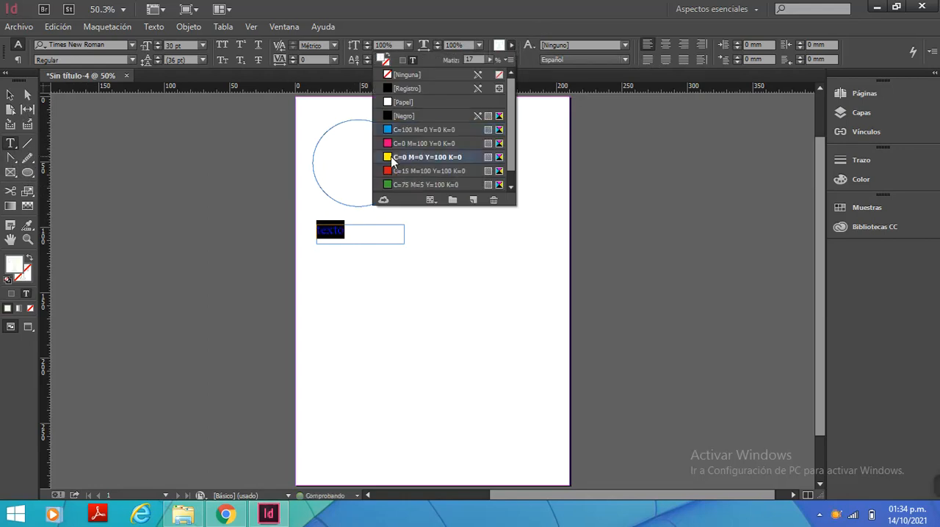
left_click(376, 234)
left_click(370, 233)
left_click_drag(349, 232, 309, 230)
left_click(370, 237)
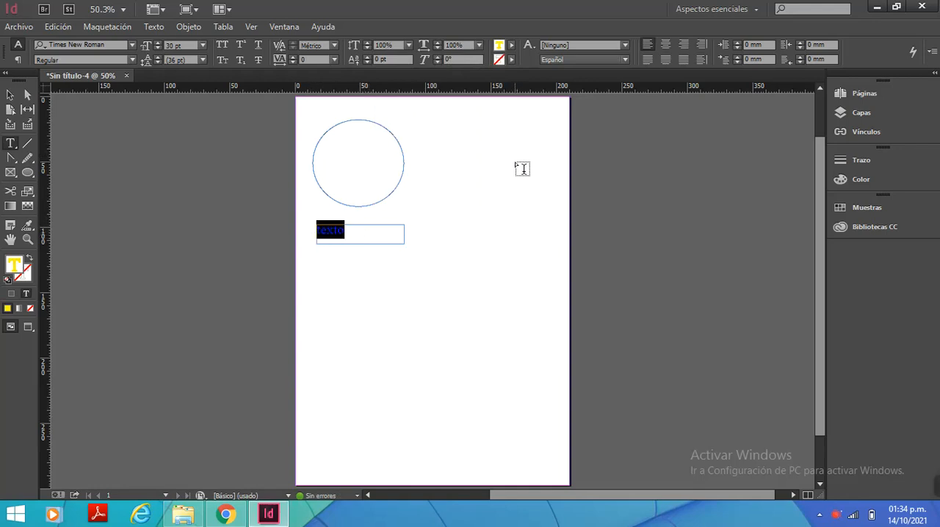
Undo the colour changes made to the word "texto" and deselect it
key("ctrl+z")
key("ctrl+z")
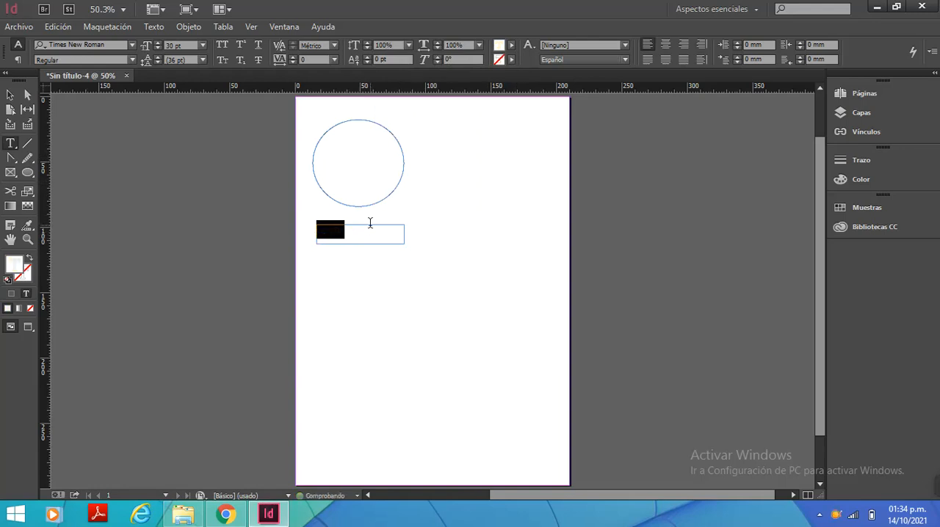
left_click(370, 222)
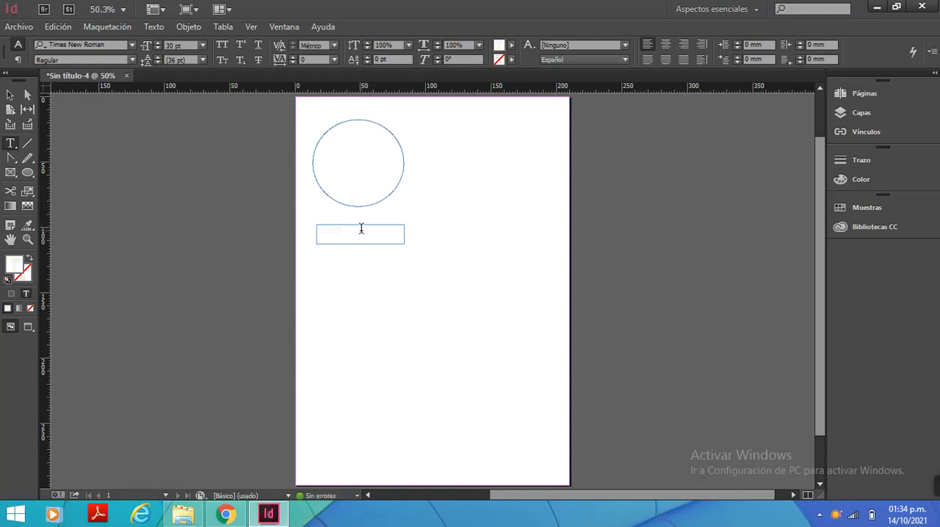
key("ctrl+z")
key("ctrl+z")
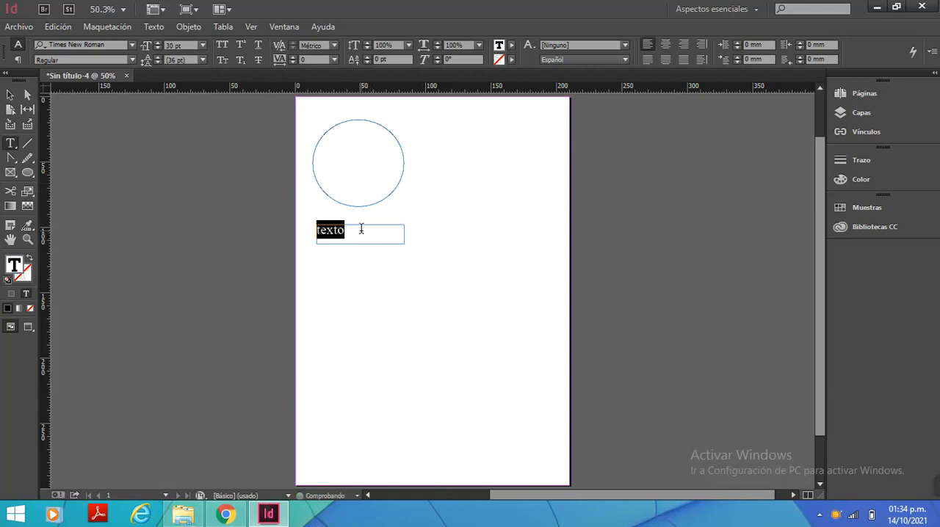
left_click(361, 230)
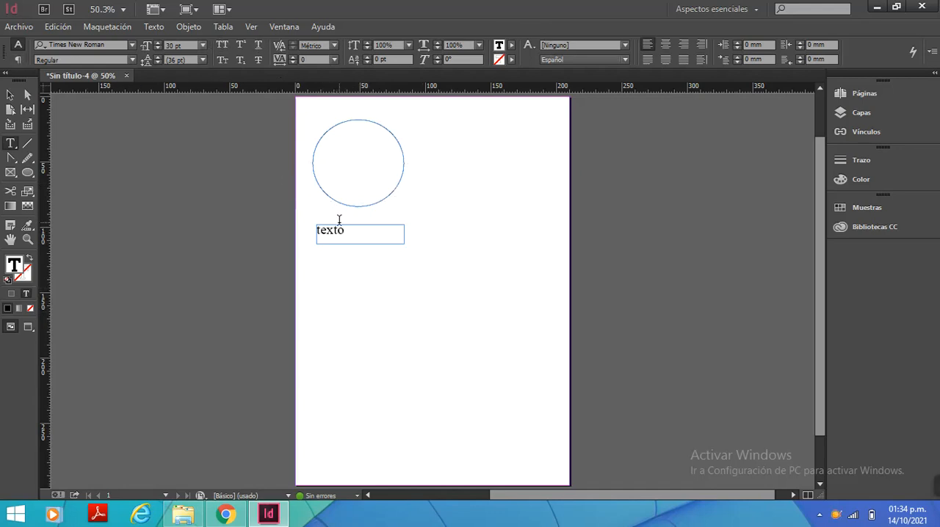
Select the word "texto" and display the paragraph formatting controls
left_click_drag(350, 232, 314, 231)
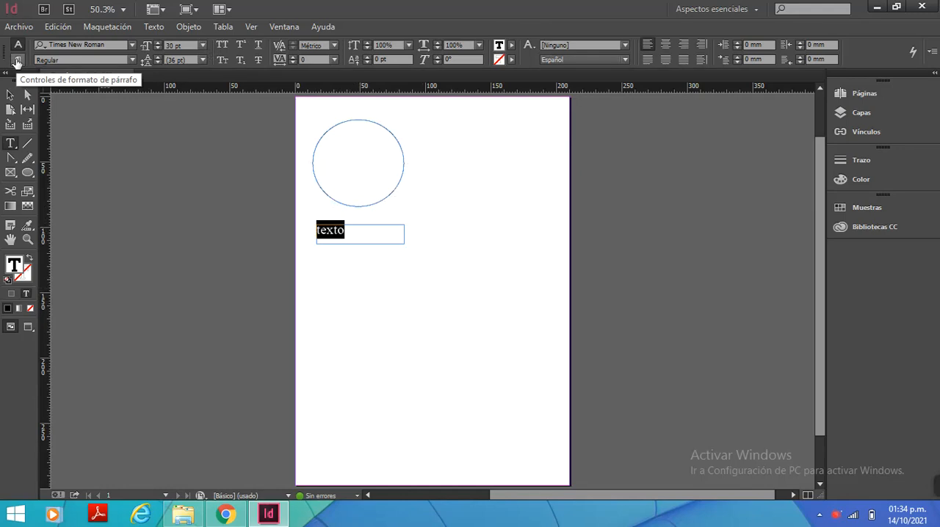
left_click(16, 60)
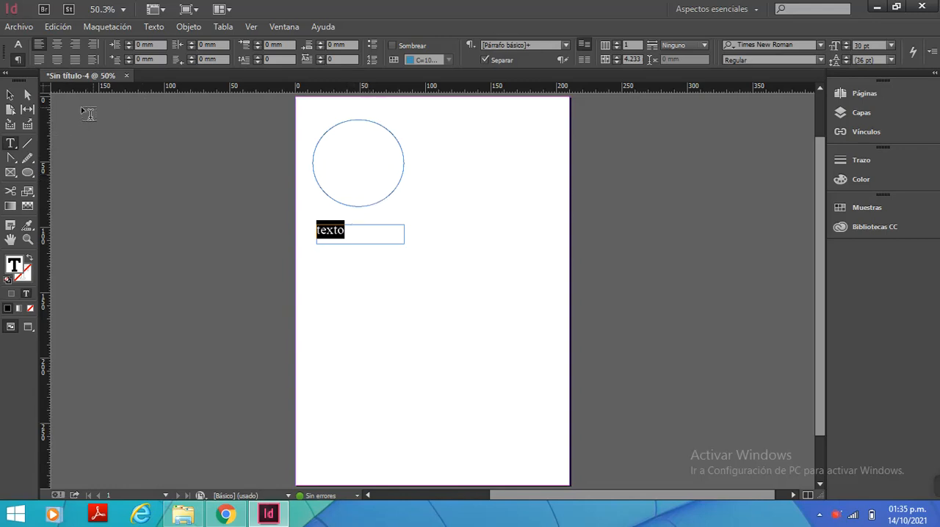
Select the ellipse and the "texto" text frame in turn with the Selection tool
left_click(9, 95)
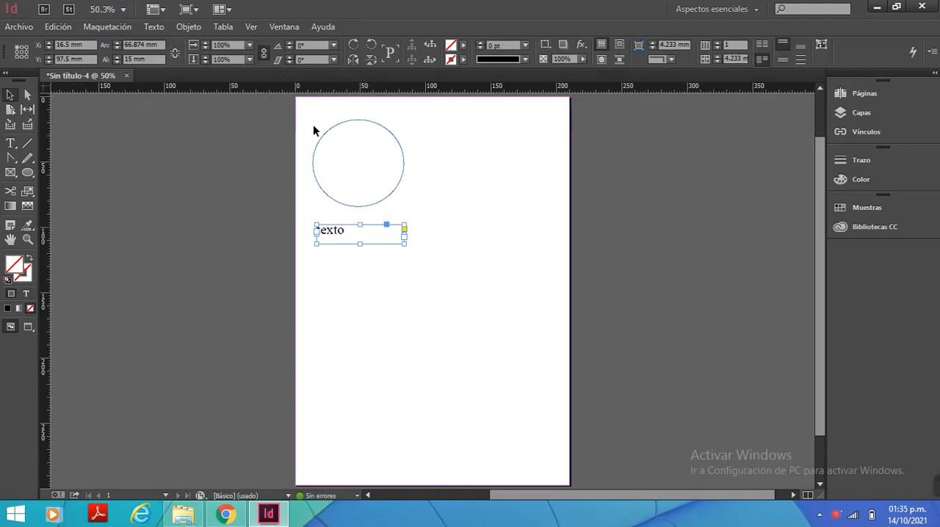
left_click(316, 179)
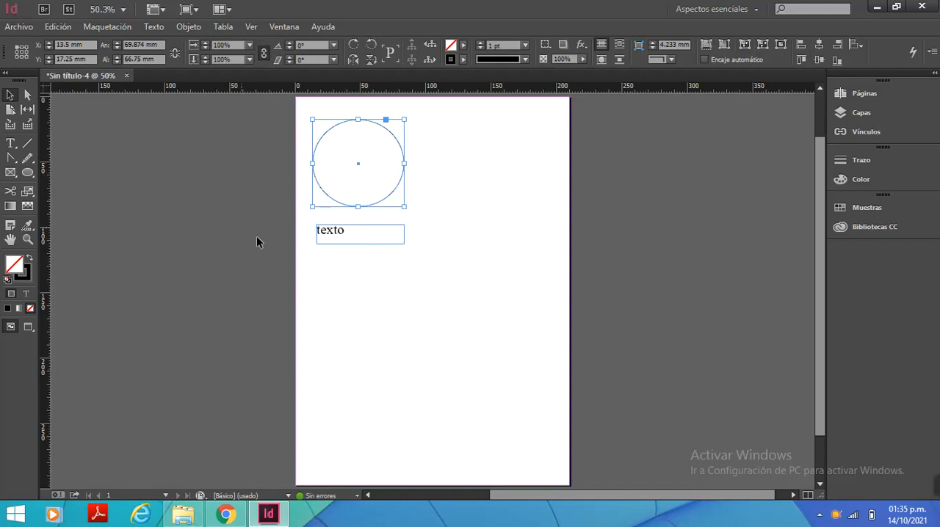
left_click(316, 229, "shift")
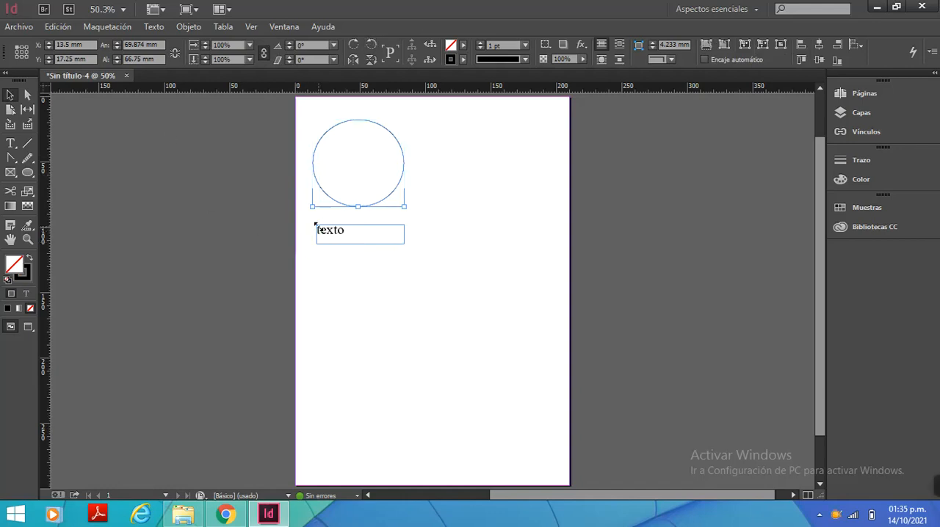
left_click(315, 179)
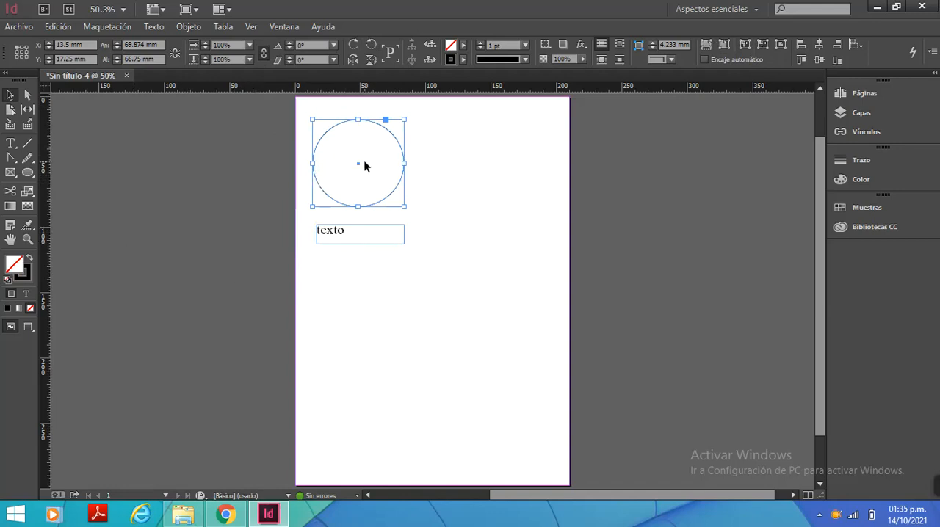
left_click(367, 233)
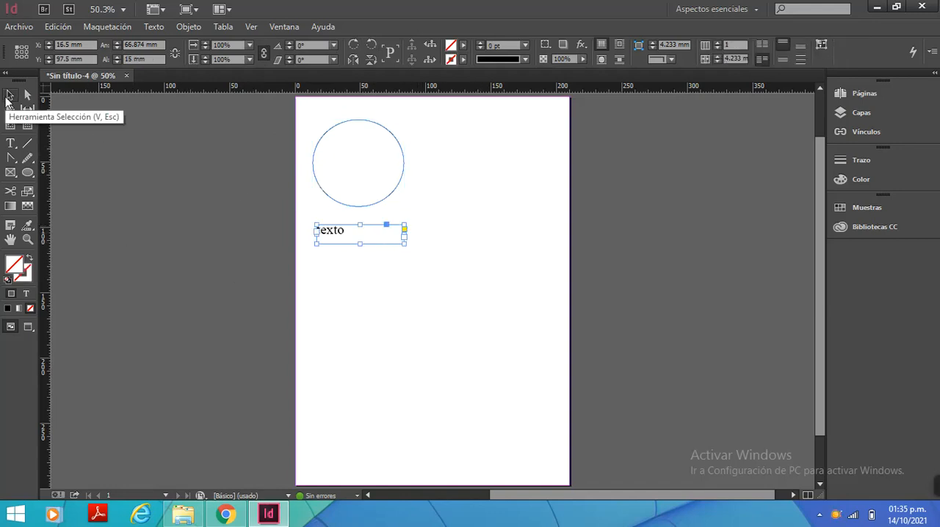
left_click(9, 95)
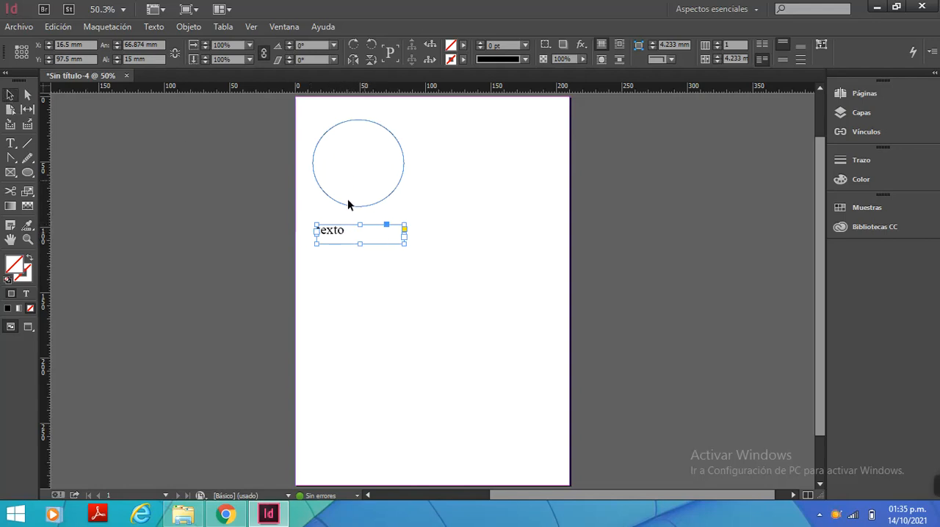
Delete the ellipse and the "texto" text frame from the page
left_click(348, 201)
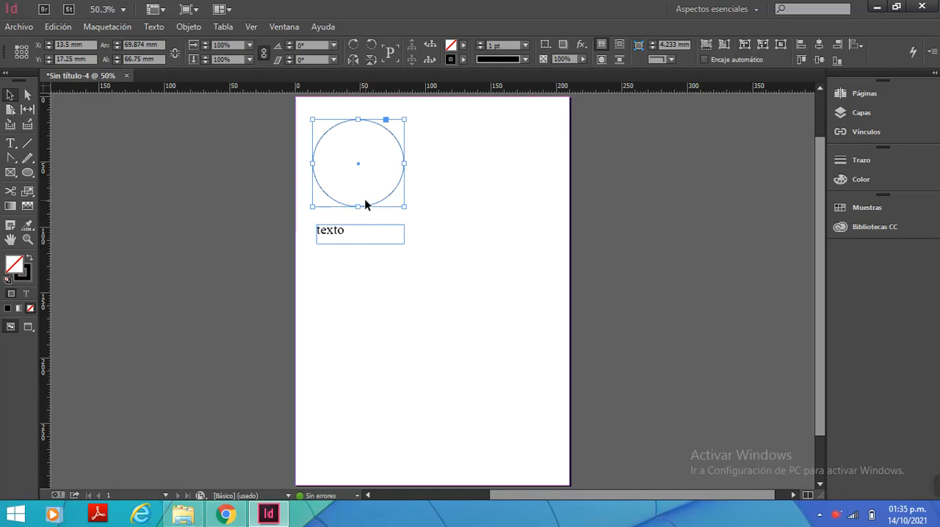
key("Delete")
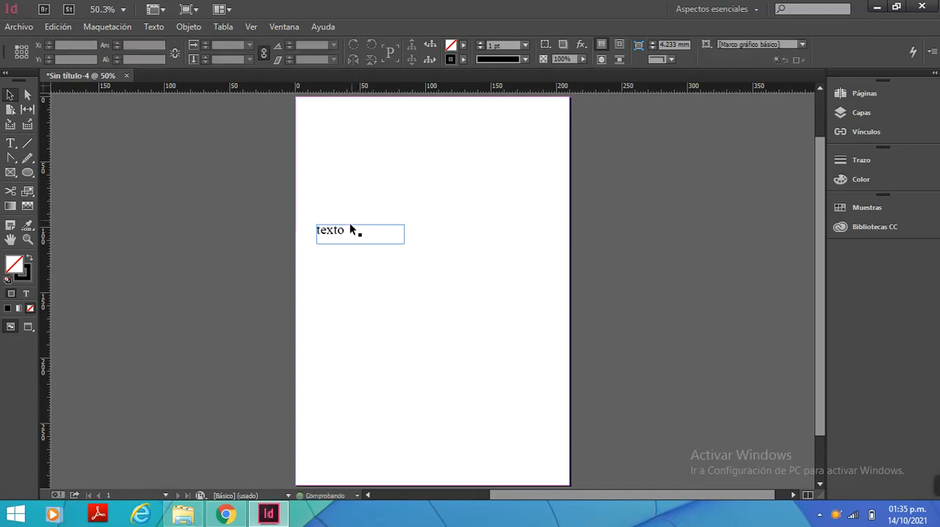
left_click(350, 231)
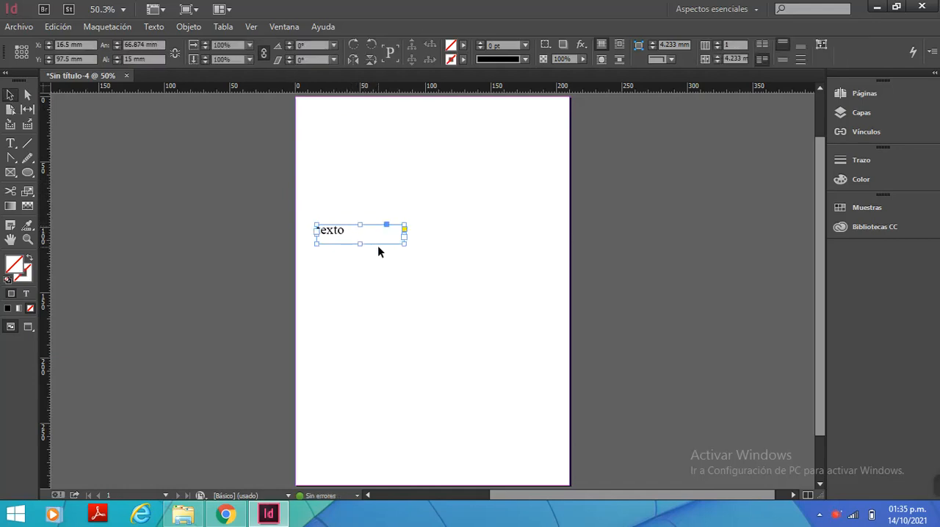
key("Delete")
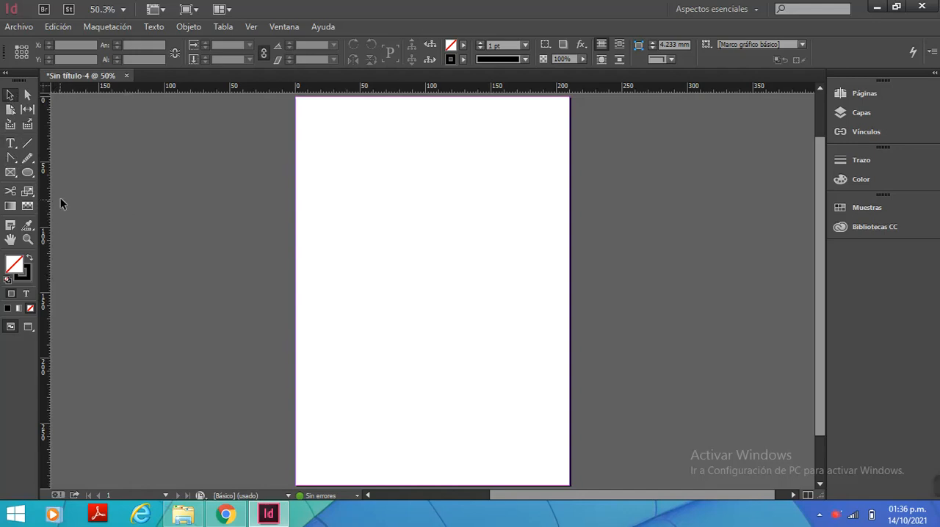
Draw a regular hexagon about 54 mm wide and 47 mm high with the Polygon tool and move it to about X 11 mm, Y 14 mm
left_click(28, 173)
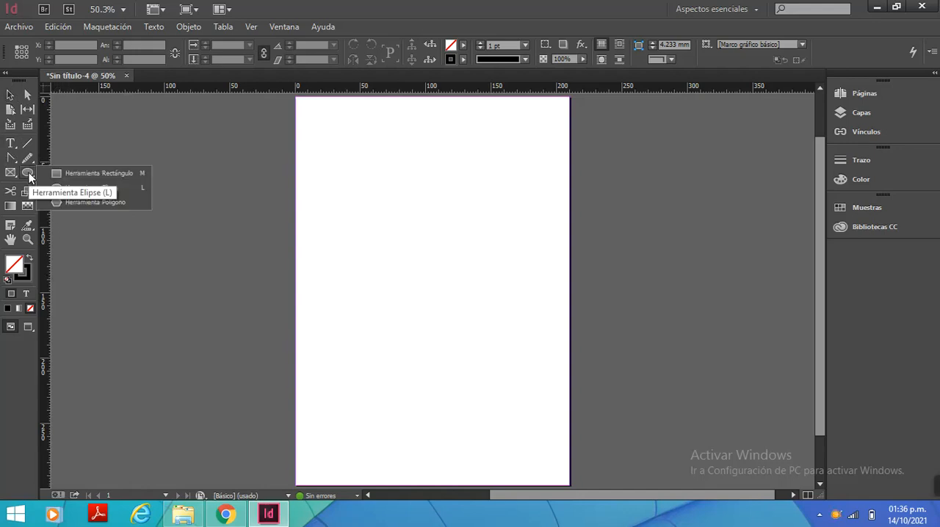
left_click(93, 202)
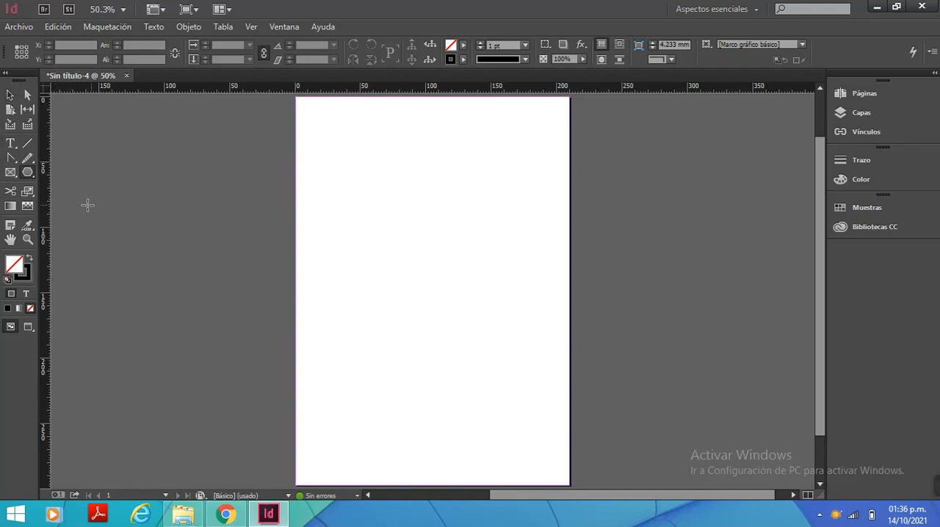
mouse_move(321, 133)
left_mouse_down()
mouse_move(386, 189)
mouse_move(450, 184)
mouse_move(463, 168)
mouse_move(407, 169)
mouse_move(445, 200)
left_mouse_up()
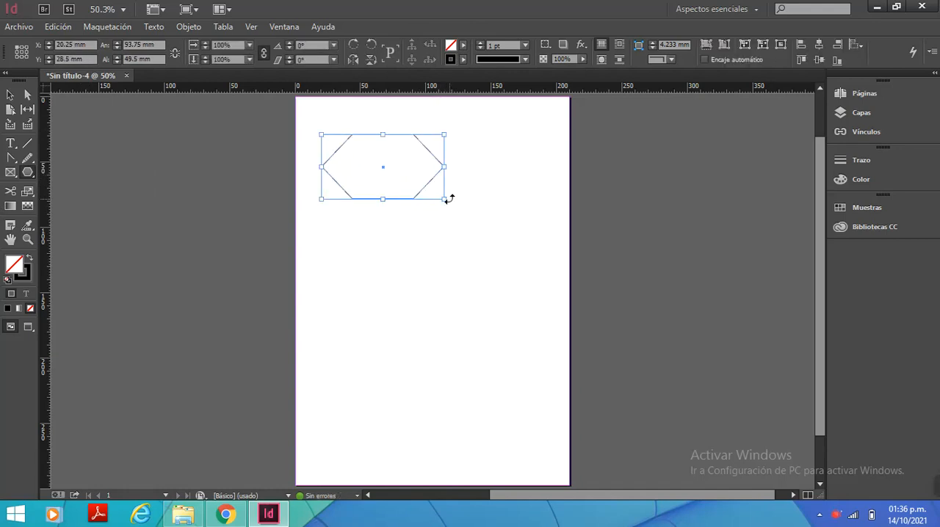
key("Delete")
left_click_drag(319, 130, 389, 201)
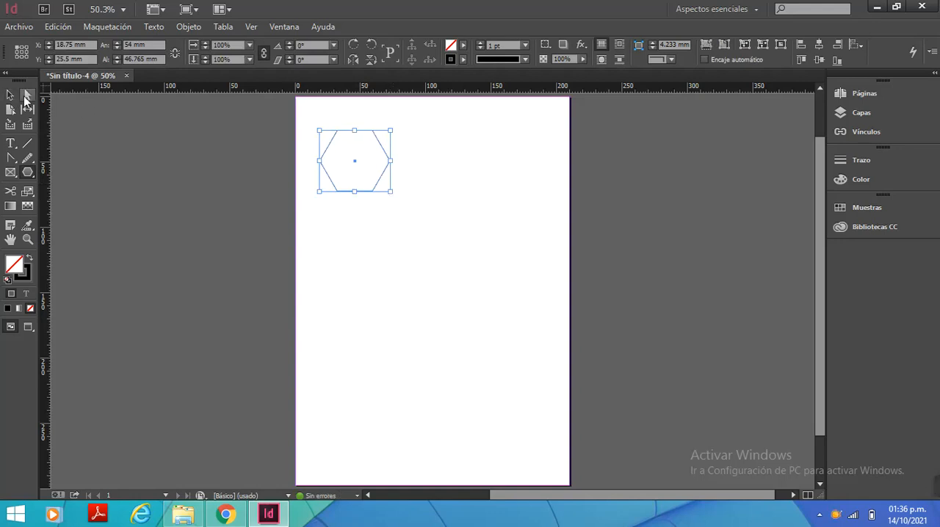
left_click(9, 94)
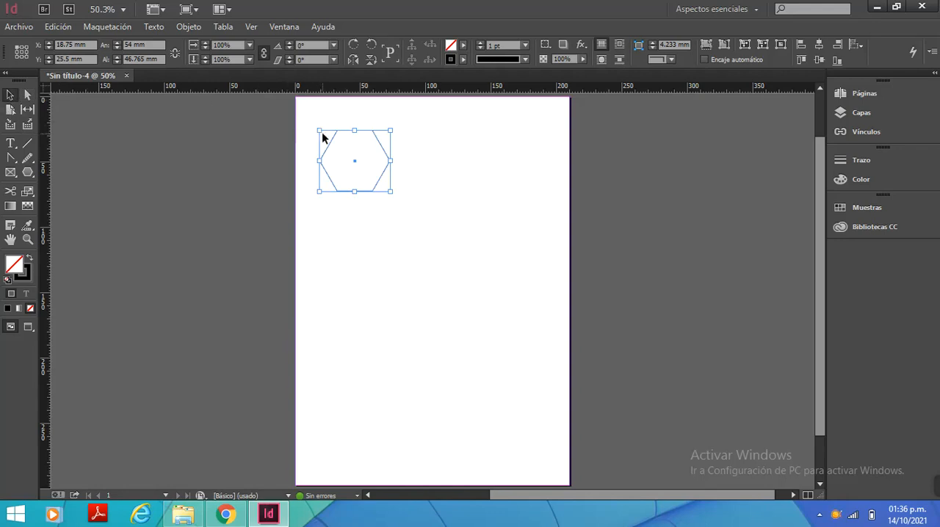
left_click_drag(334, 143, 325, 128)
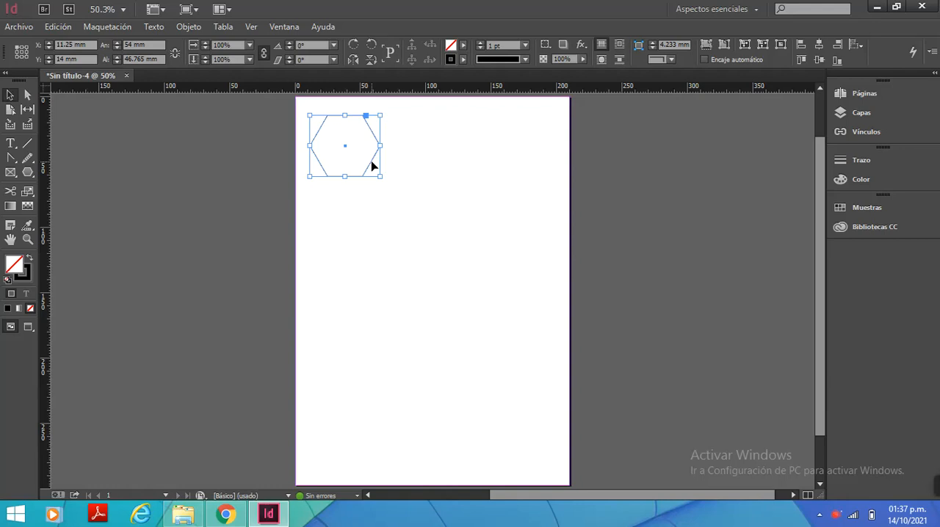
Duplicate the hexagon, placing the copy level with the original at about X 139 mm, Y 14 mm, and deselect it
key("alt")
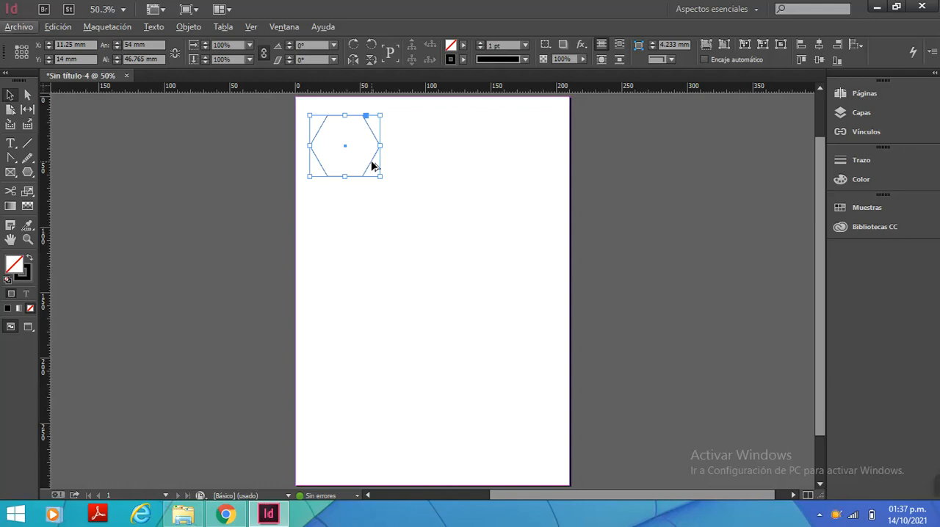
key("alt")
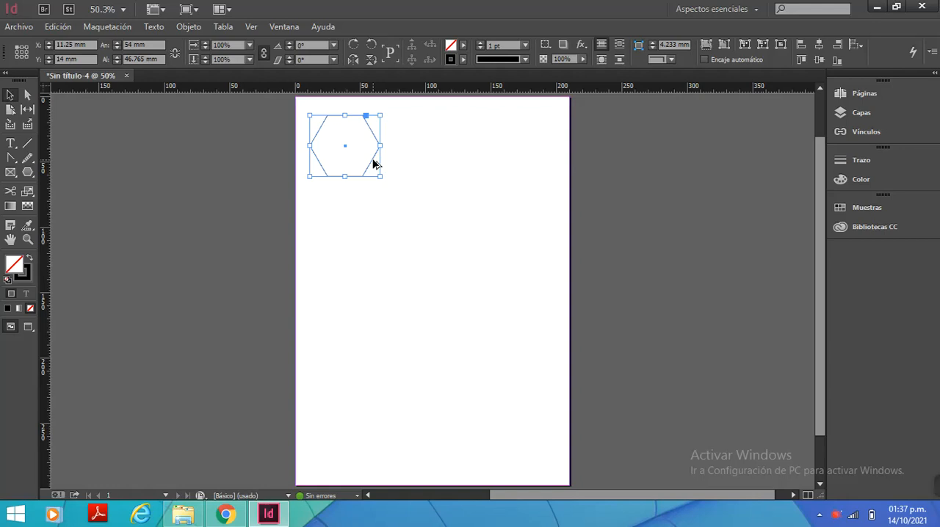
left_click_drag(373, 163, 445, 164)
left_click_drag(451, 163, 452, 163)
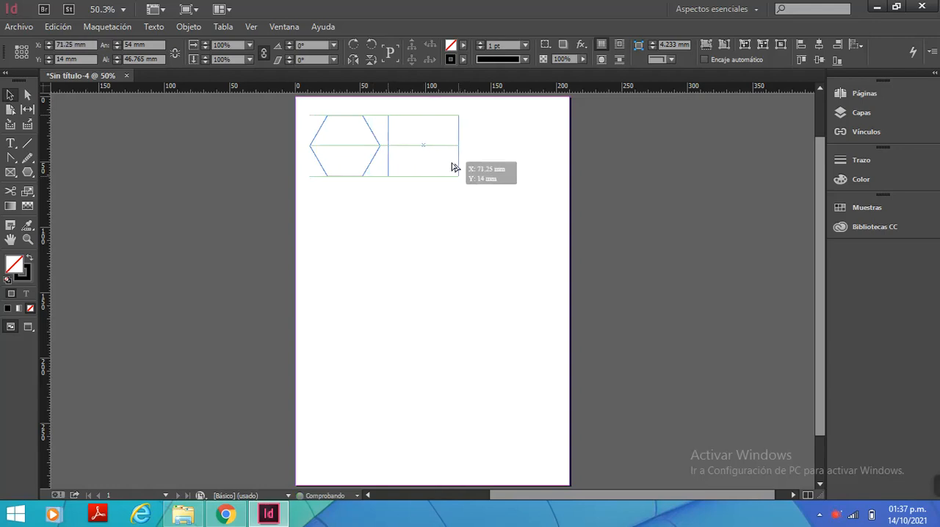
left_click_drag(452, 163, 453, 166)
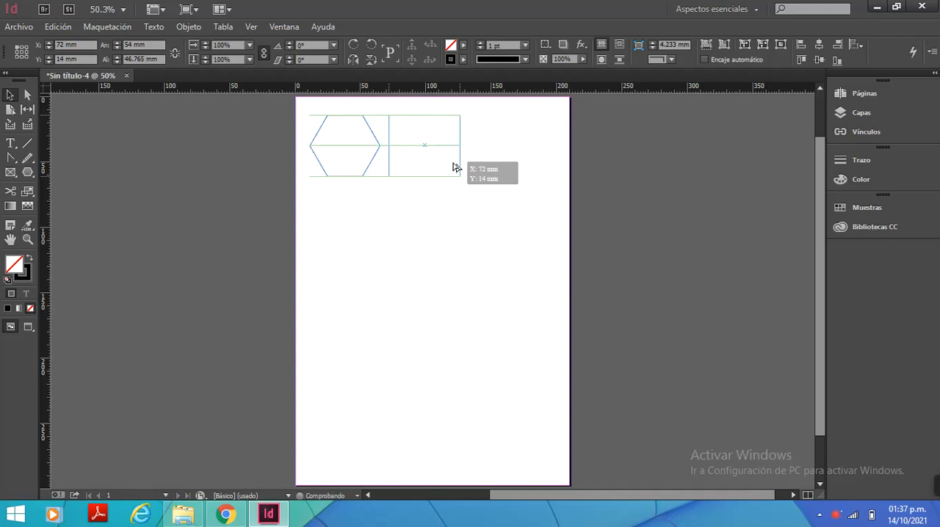
left_click_drag(453, 167, 446, 224)
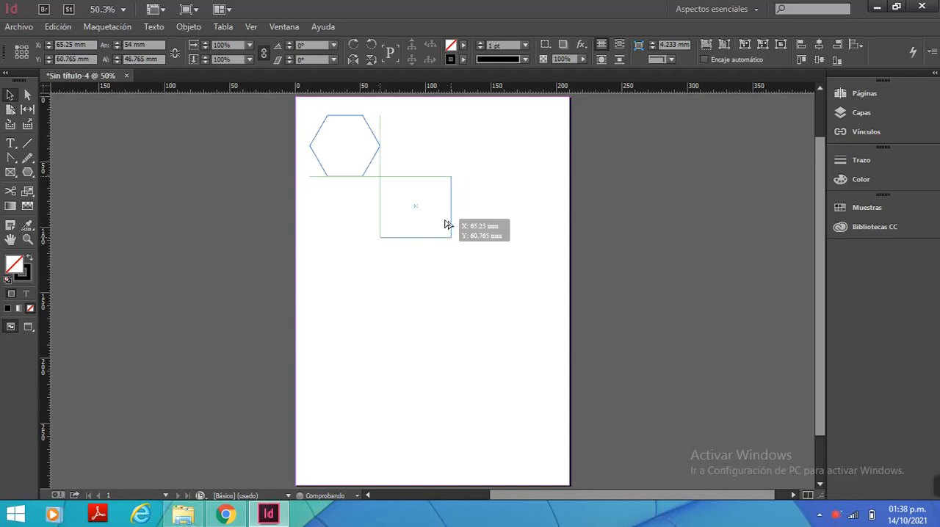
left_click_drag(447, 224, 545, 161)
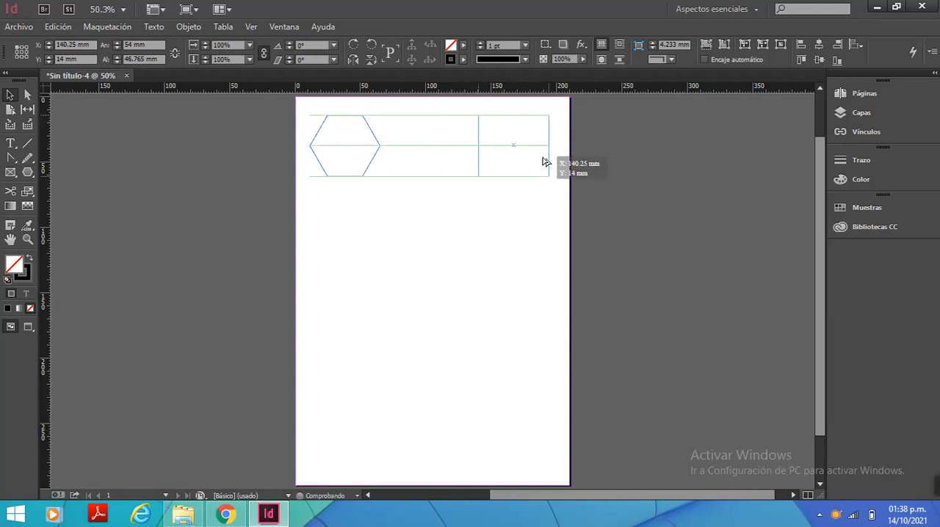
left_click_drag(545, 162, 540, 159)
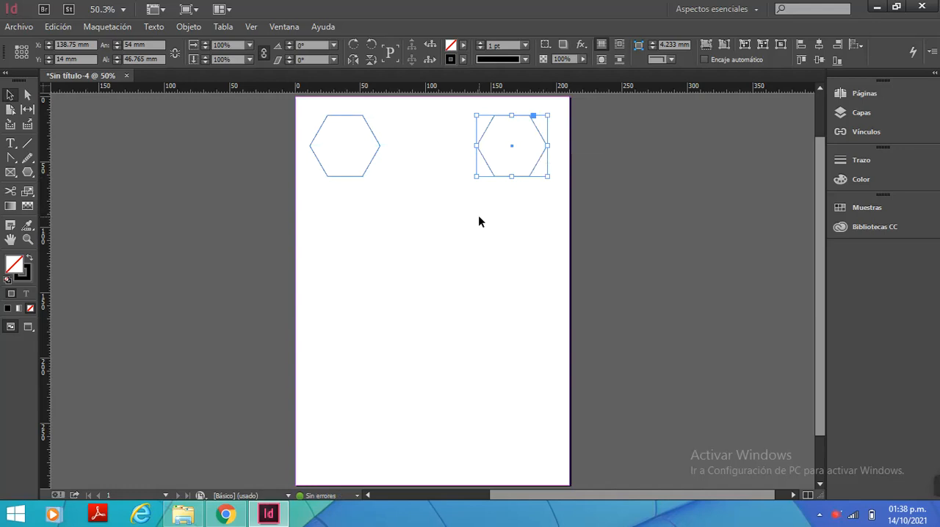
left_click(410, 209)
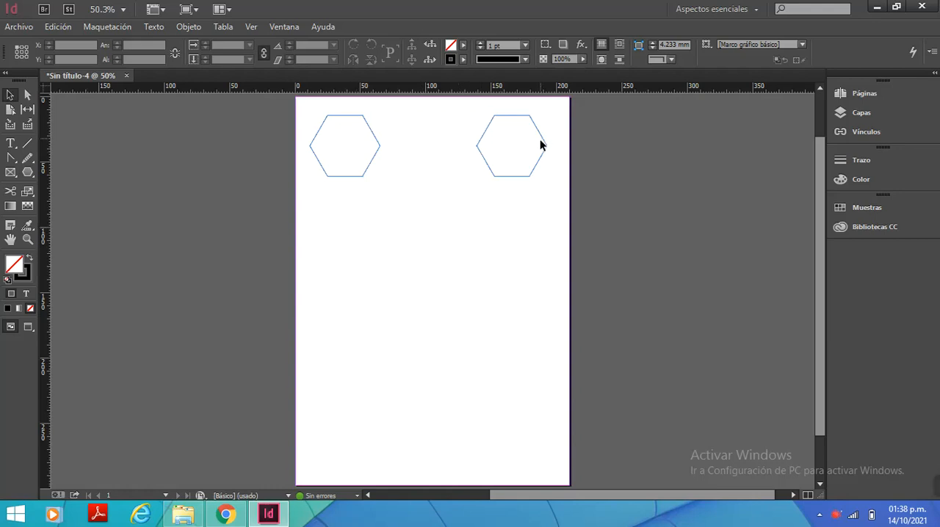
Examine the smart guides between the copied hexagon and the original, leaving the copy in place and deselected
left_click(535, 168)
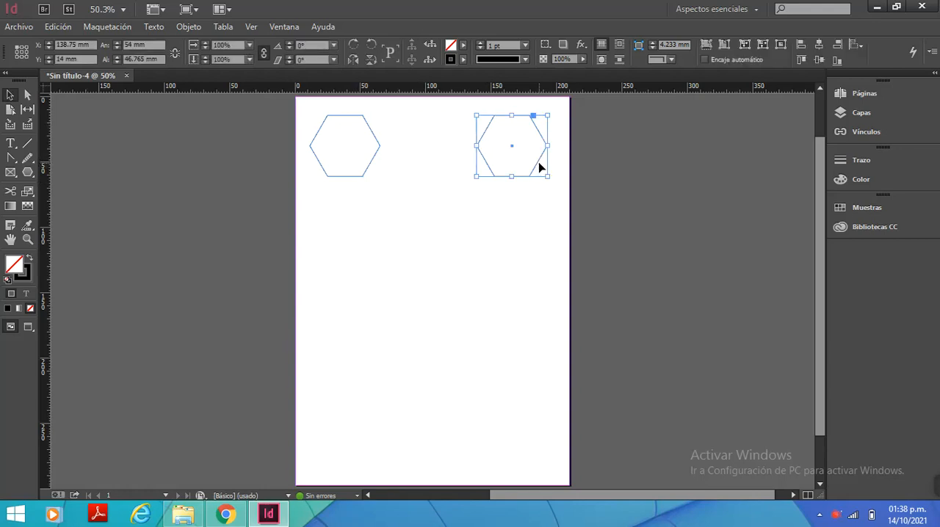
mouse_move(536, 171)
left_mouse_down()
mouse_move(375, 241)
mouse_move(399, 237)
mouse_move(488, 175)
mouse_move(522, 172)
mouse_move(372, 275)
mouse_move(373, 242)
mouse_move(374, 280)
mouse_move(377, 256)
mouse_move(369, 257)
mouse_move(537, 172)
left_mouse_up()
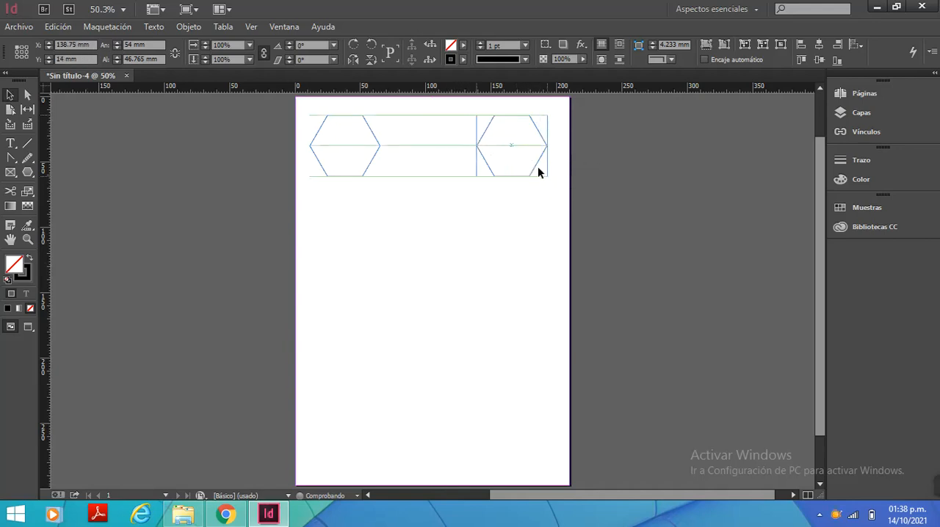
left_click(415, 263)
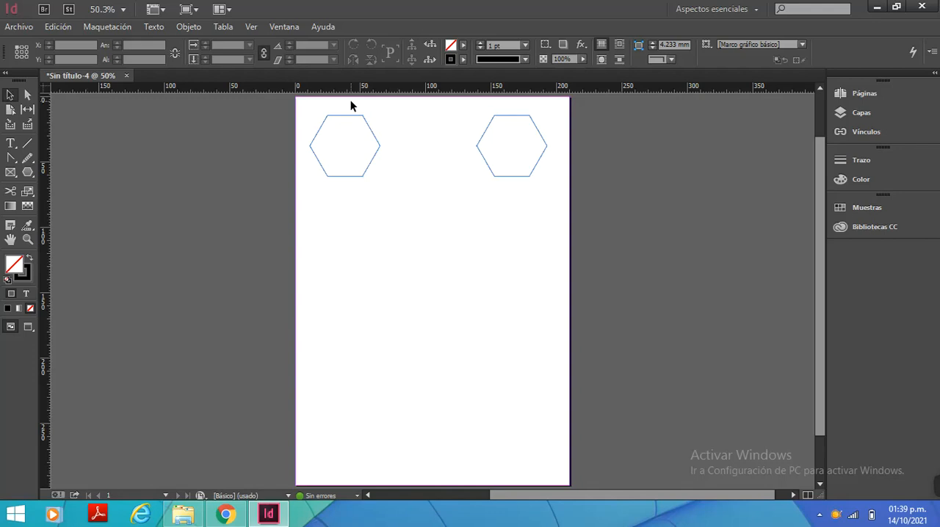
Try to move the original hexagon's lower-right corner with the Direct Selection tool, and undo the move
left_click(28, 96)
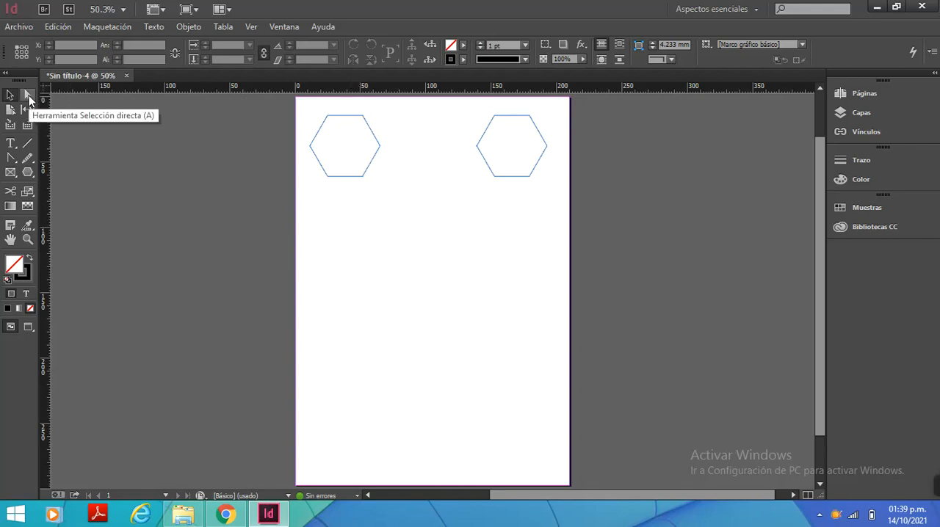
key("v")
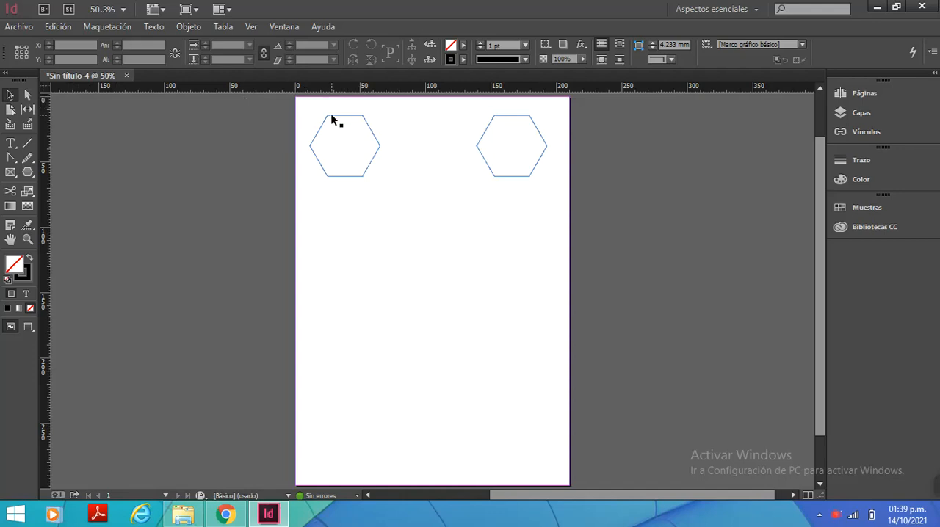
left_click(332, 120)
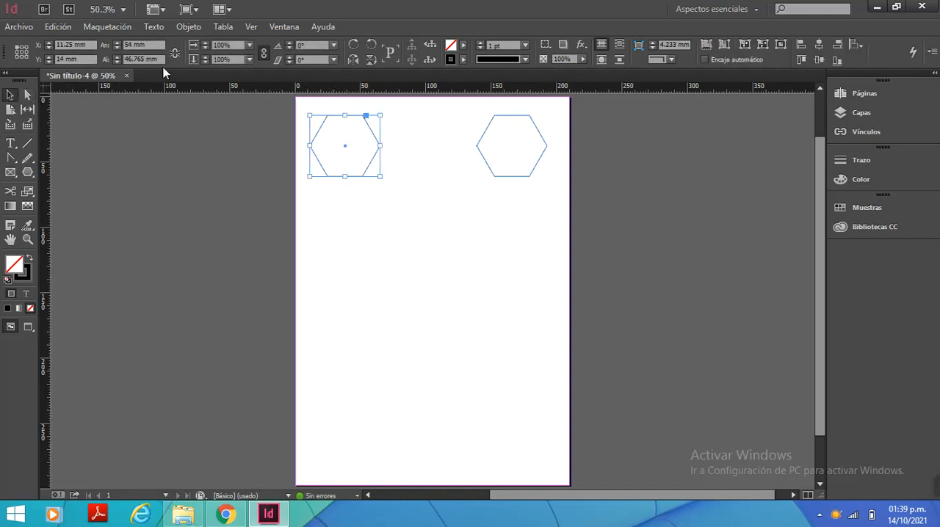
left_click(27, 96)
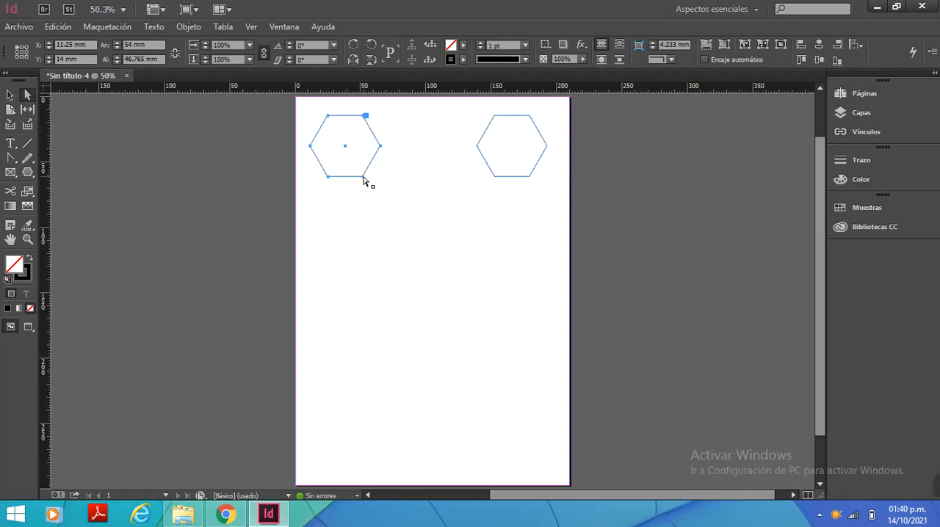
mouse_move(365, 182)
left_mouse_down()
mouse_move(360, 169)
mouse_move(367, 192)
left_mouse_up()
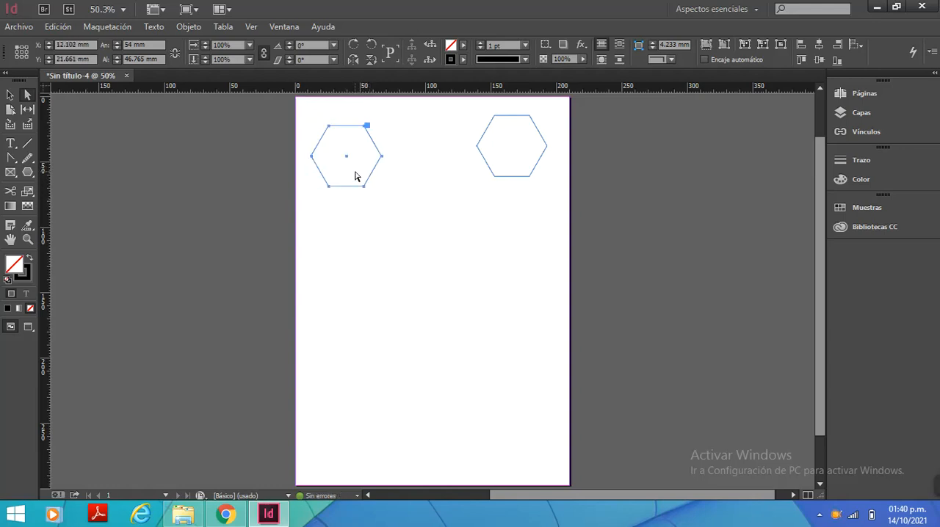
key("ctrl+z")
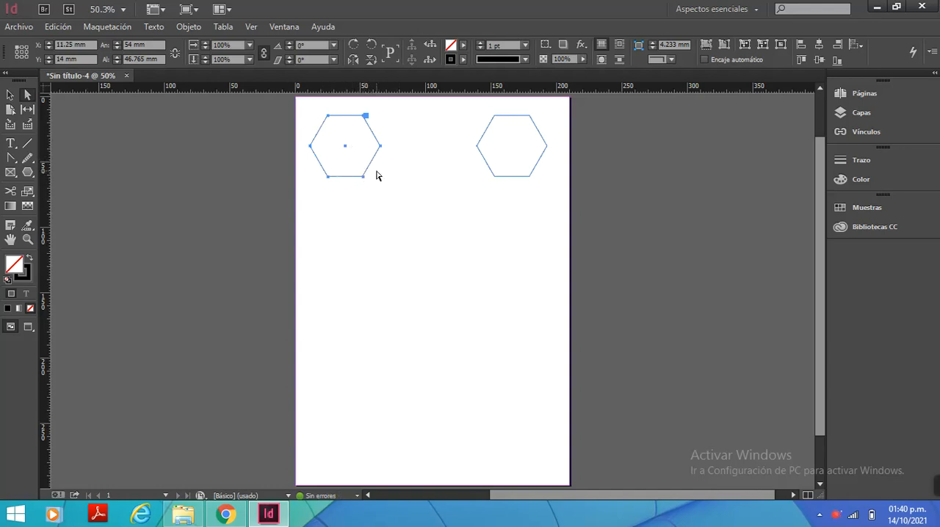
left_click(376, 175)
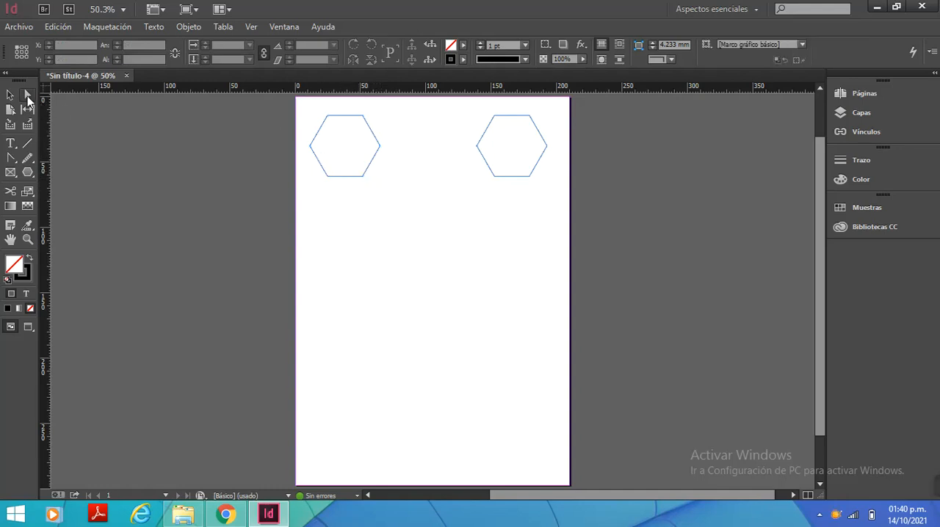
Reshape the original hexagon by moving its three right-hand corners with Direct Selection, making a notched, pointed shape about 68 mm wide and 74 mm high
left_click(27, 97)
left_click(28, 95)
left_click(364, 179)
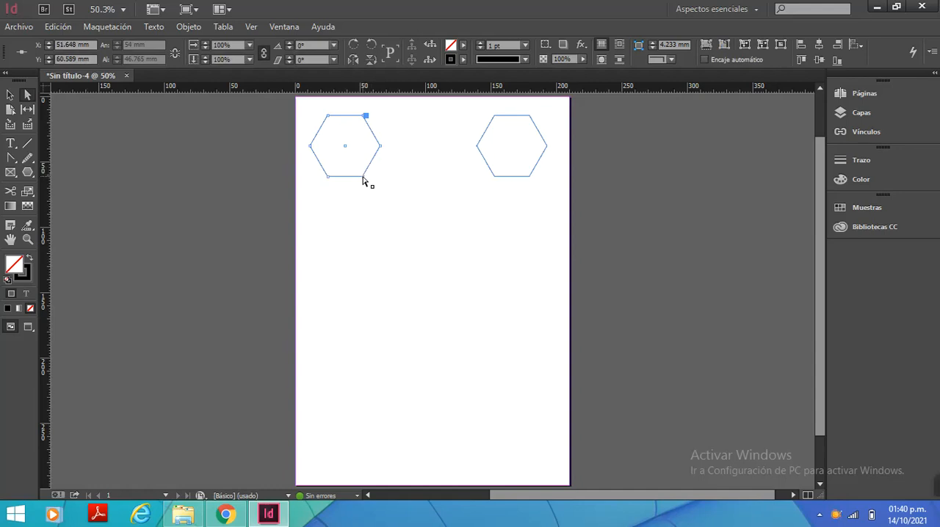
left_click_drag(364, 176, 345, 212)
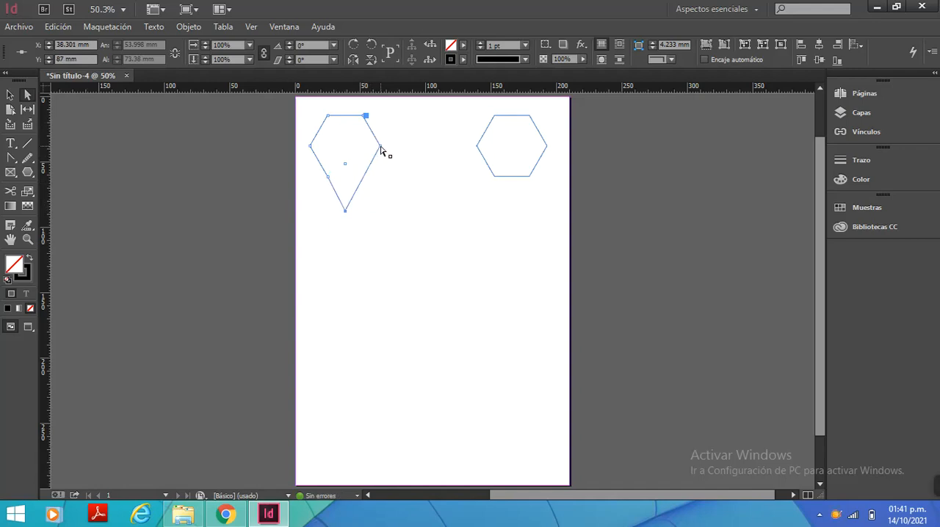
left_click_drag(380, 150, 353, 152)
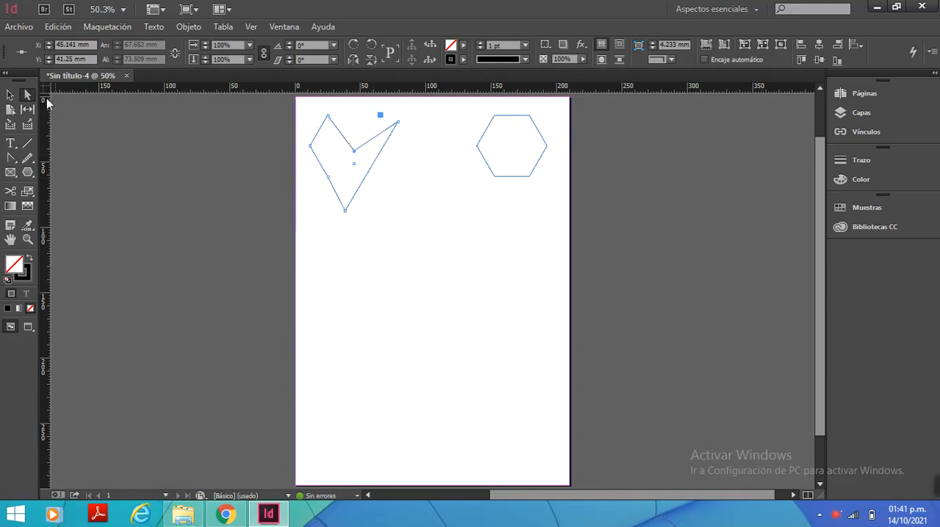
Move the copied hexagon below the reshaped figure, aligned with its left edge at about X 11 mm, Y 107 mm
left_click(11, 98)
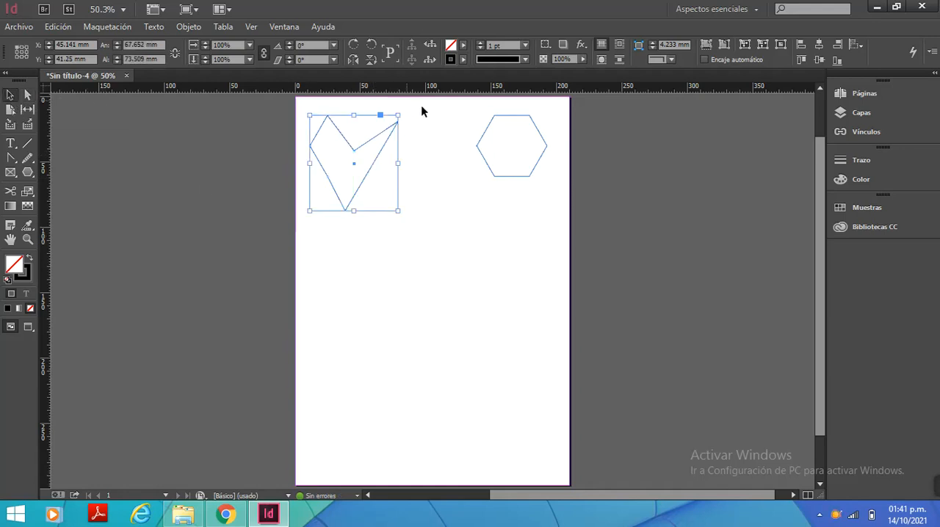
left_click(482, 153)
left_click(481, 153)
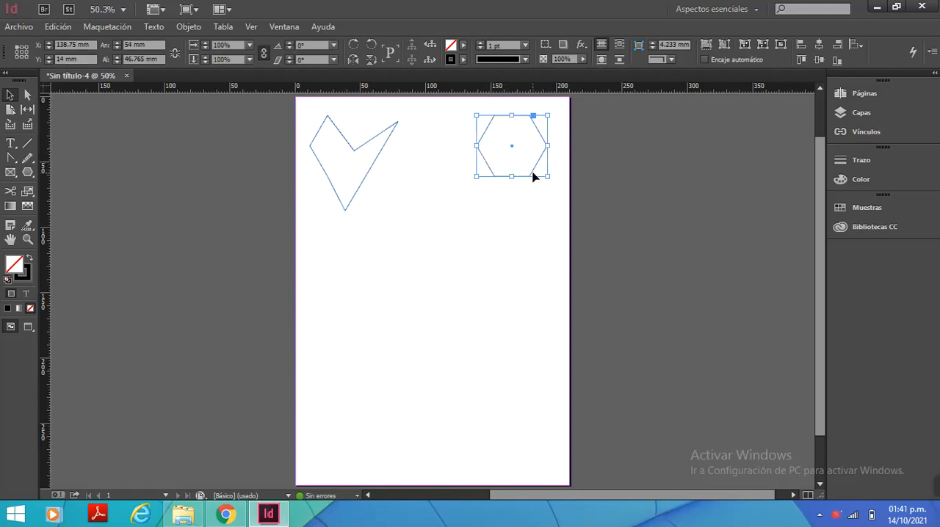
left_click_drag(534, 176, 367, 298)
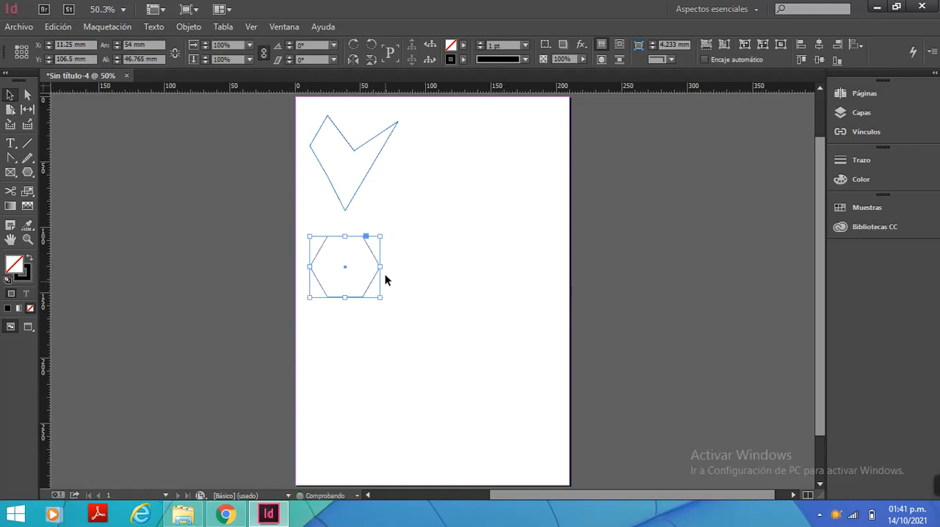
Duplicate the reshaped figure, placing the copy level with it at about X 118 mm, Y 14 mm, and deselect it
left_click(362, 185)
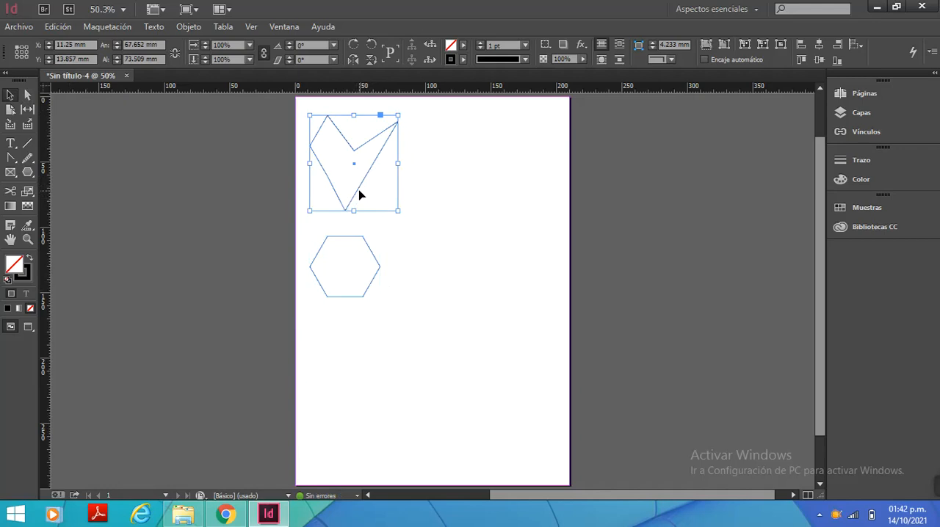
left_click_drag(359, 194, 498, 197)
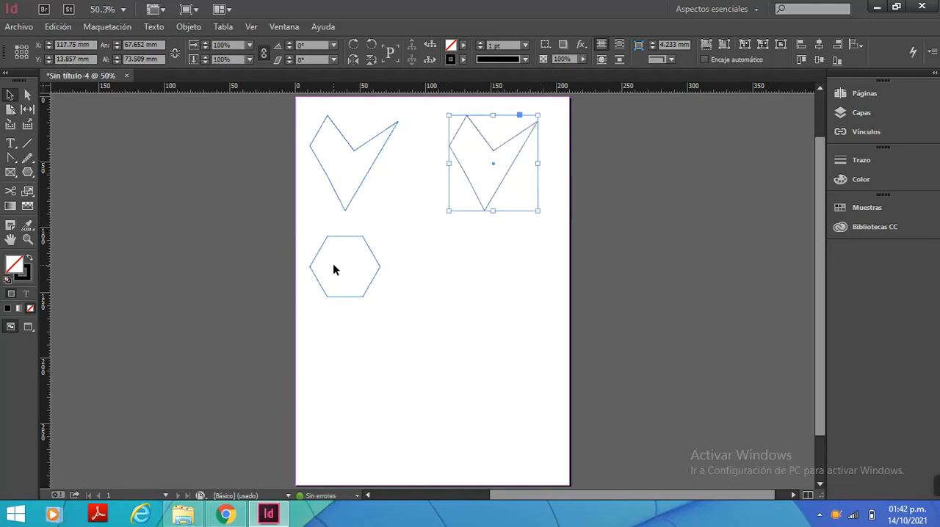
left_click(430, 197)
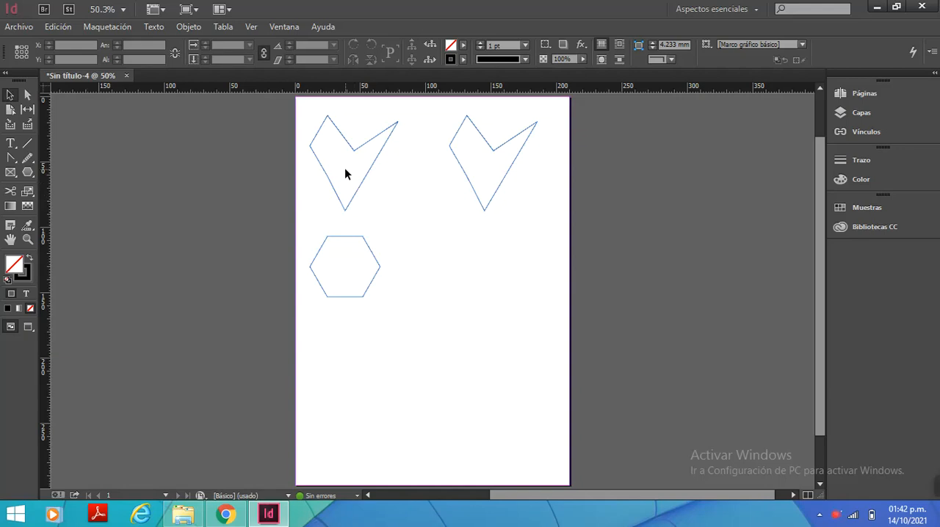
Try to resize the A4 page from its upper-left corner with the Page tool
left_click(9, 111)
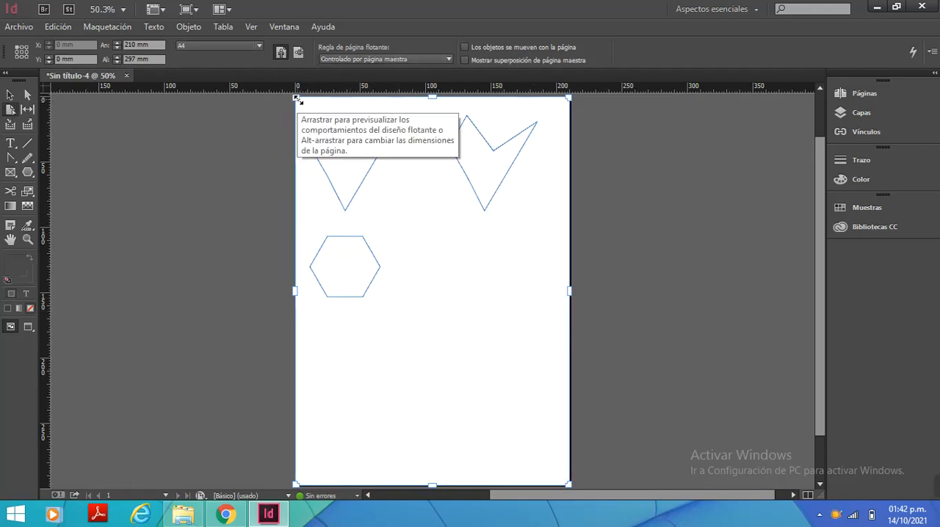
left_click_drag(298, 98, 342, 156)
left_click_drag(296, 103, 388, 219)
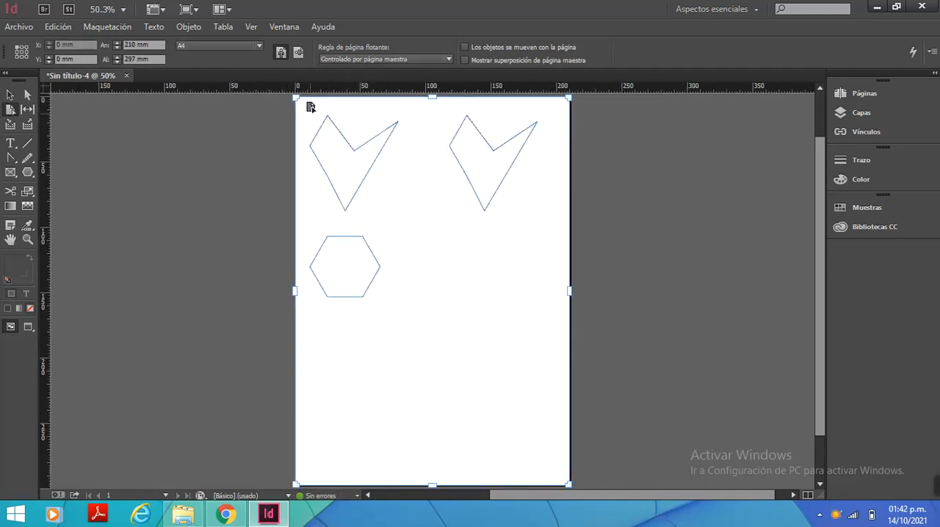
Shift the gap between the two upper figures back and forth with the Gap tool, ending with the left figure wide and the right one narrow
left_click(24, 111)
left_click(25, 111)
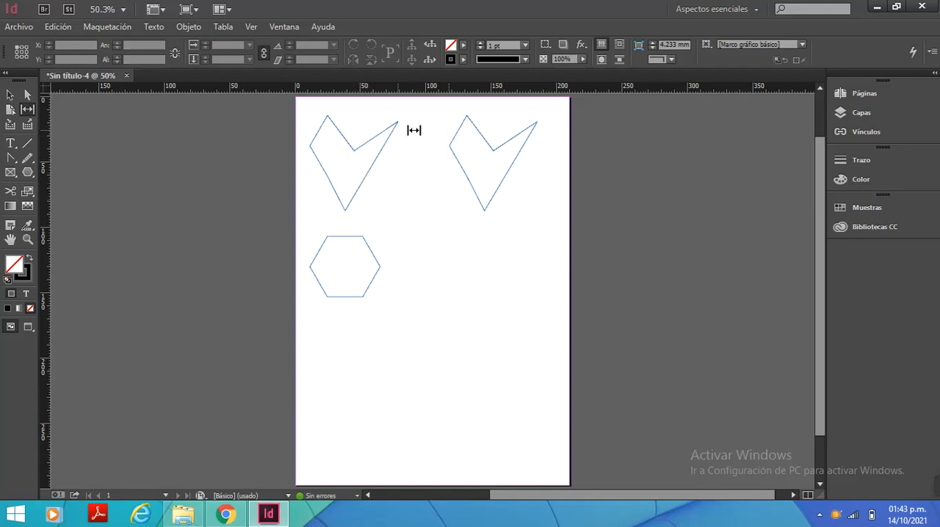
left_click_drag(413, 130, 417, 130)
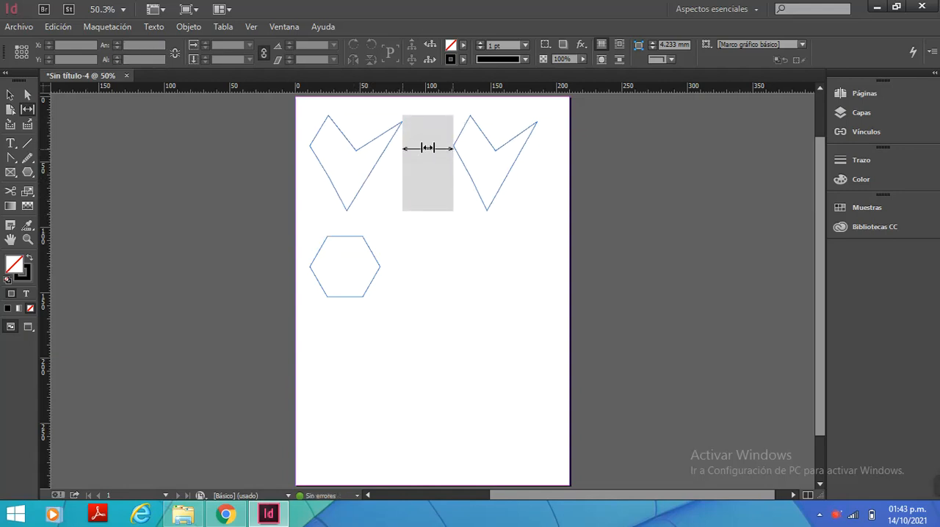
mouse_move(428, 146)
left_mouse_down()
mouse_move(370, 142)
mouse_move(445, 142)
left_mouse_up()
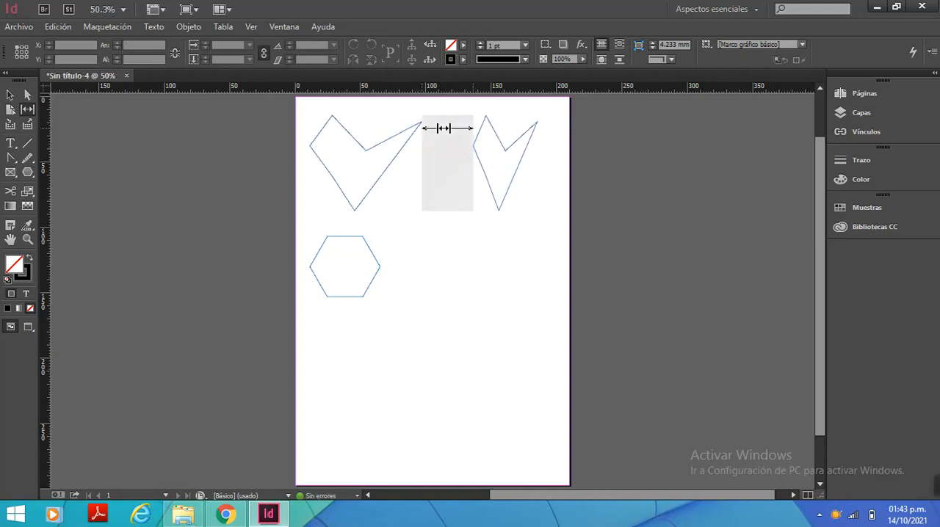
mouse_move(445, 126)
left_mouse_down()
mouse_move(430, 140)
mouse_move(380, 146)
mouse_move(455, 138)
left_mouse_up()
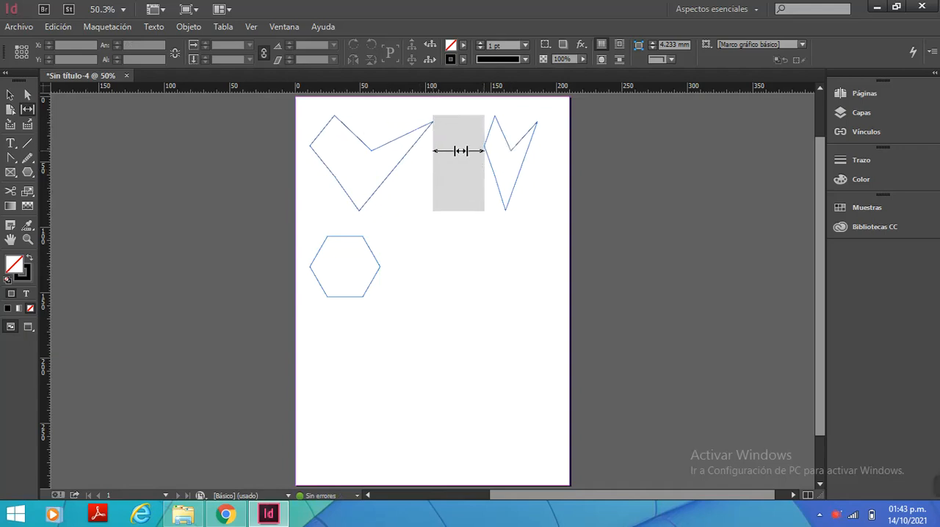
left_click_drag(460, 150, 396, 151)
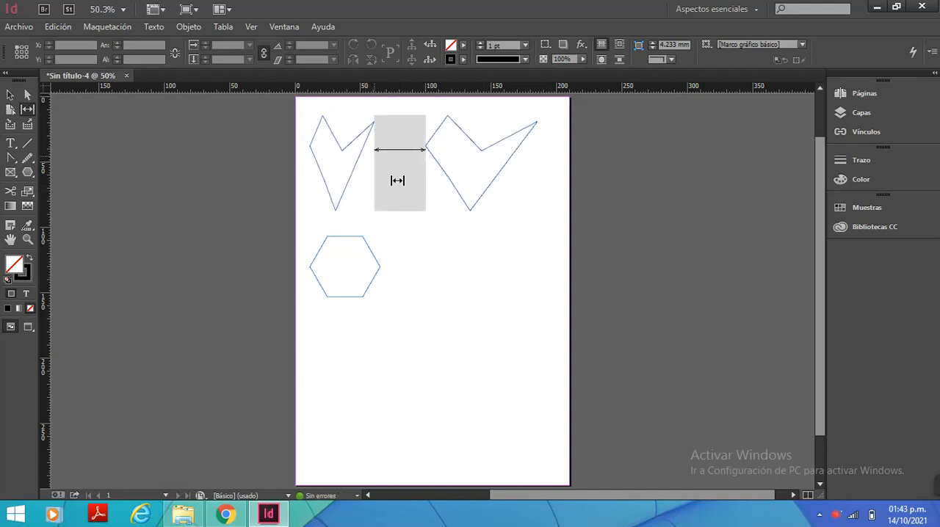
mouse_move(397, 139)
left_mouse_down()
mouse_move(465, 133)
mouse_move(384, 149)
mouse_move(443, 145)
mouse_move(397, 147)
left_mouse_up()
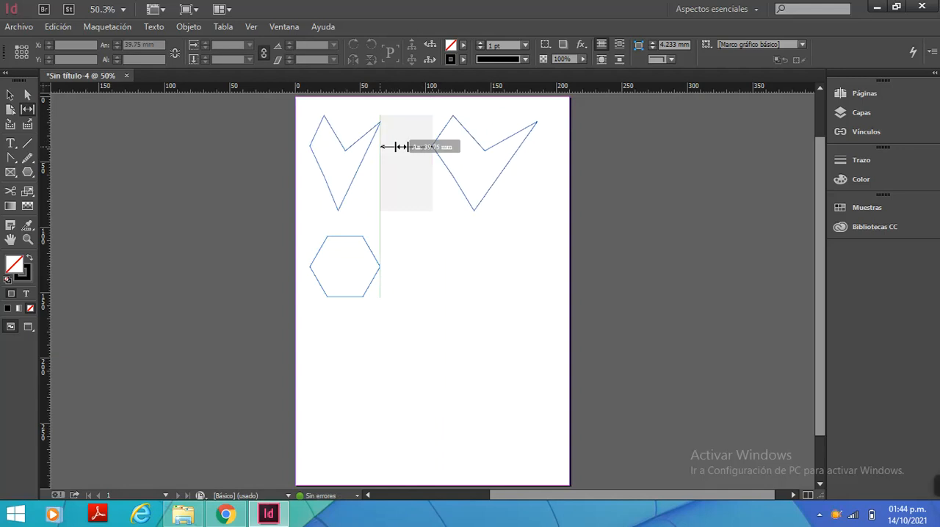
mouse_move(432, 145)
left_mouse_down()
mouse_move(390, 143)
mouse_move(449, 140)
left_mouse_up()
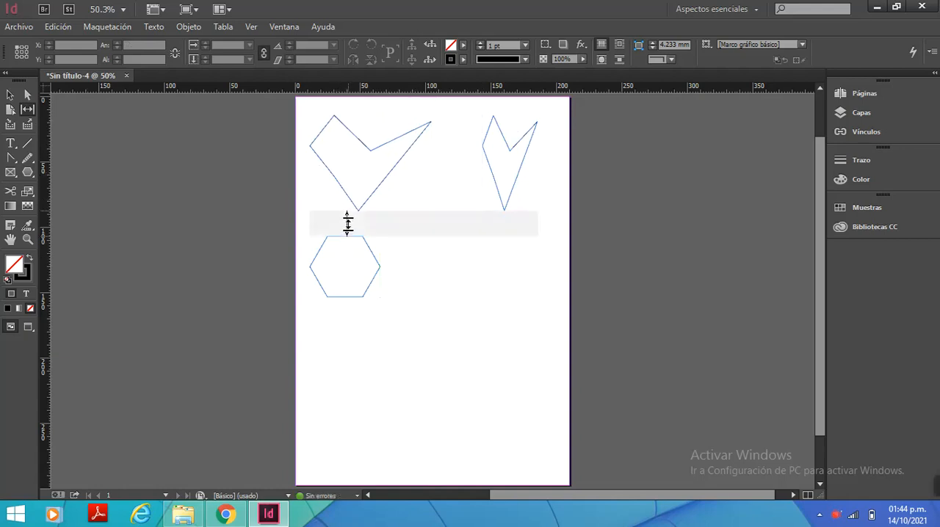
Shift the gap beneath the upper figures upward, and use the hexagon's outer gaps to make it wider and flatter
mouse_move(348, 223)
left_mouse_down()
mouse_move(350, 256)
mouse_move(349, 212)
left_mouse_up()
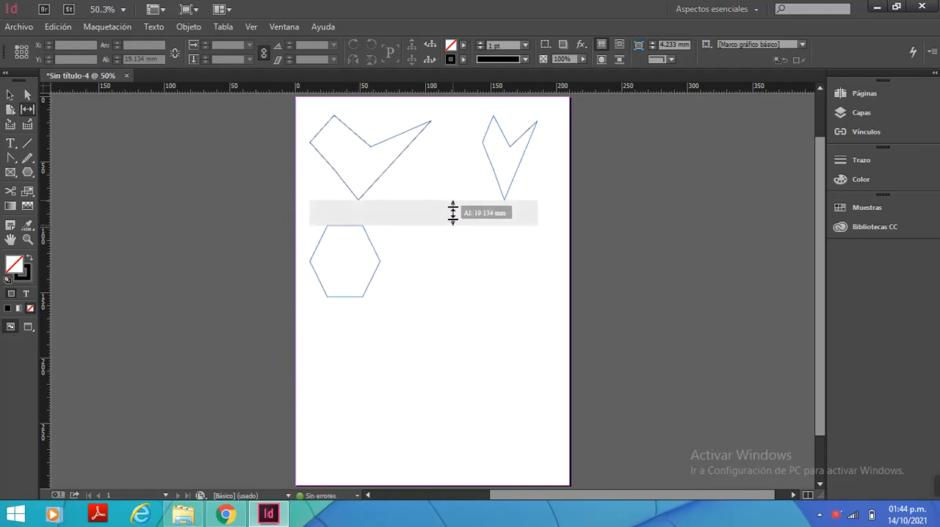
mouse_move(352, 204)
left_mouse_down()
mouse_move(349, 256)
mouse_move(354, 199)
mouse_move(361, 252)
mouse_move(355, 198)
mouse_move(355, 254)
mouse_move(365, 212)
left_mouse_up()
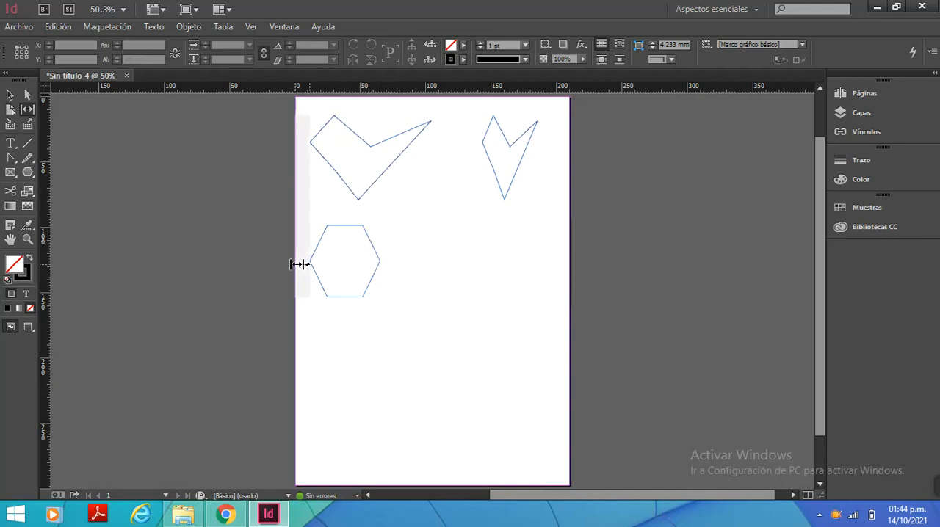
left_click_drag(399, 258, 439, 262)
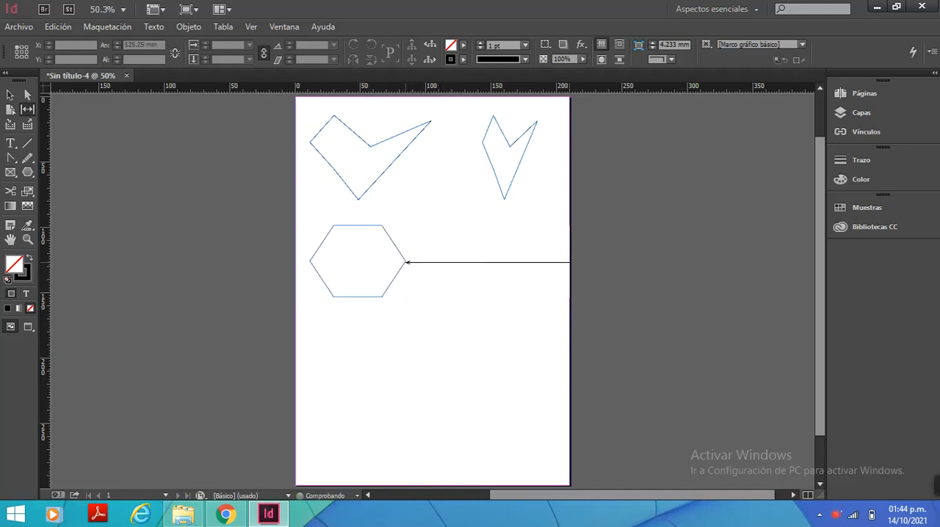
left_click_drag(361, 320, 361, 280)
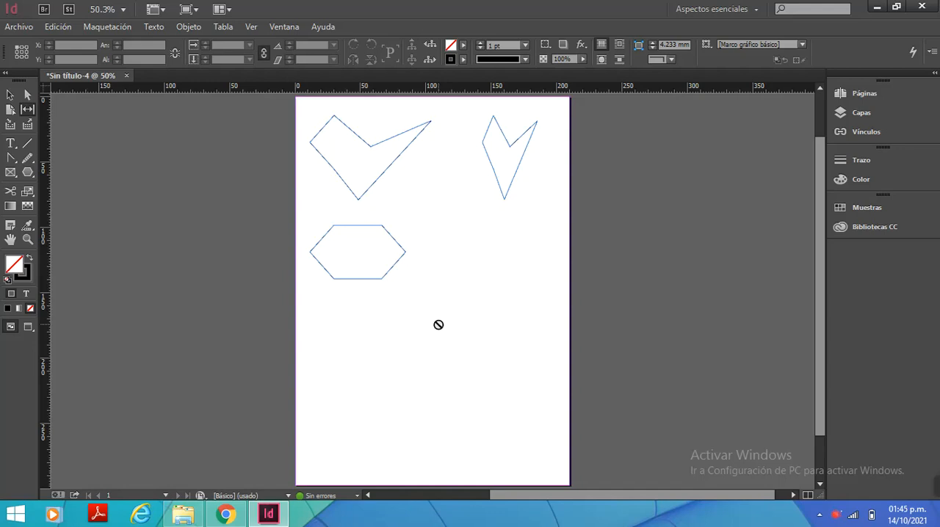
Switch the toolbox layout between one and two columns, ending with two columns
left_click(6, 73)
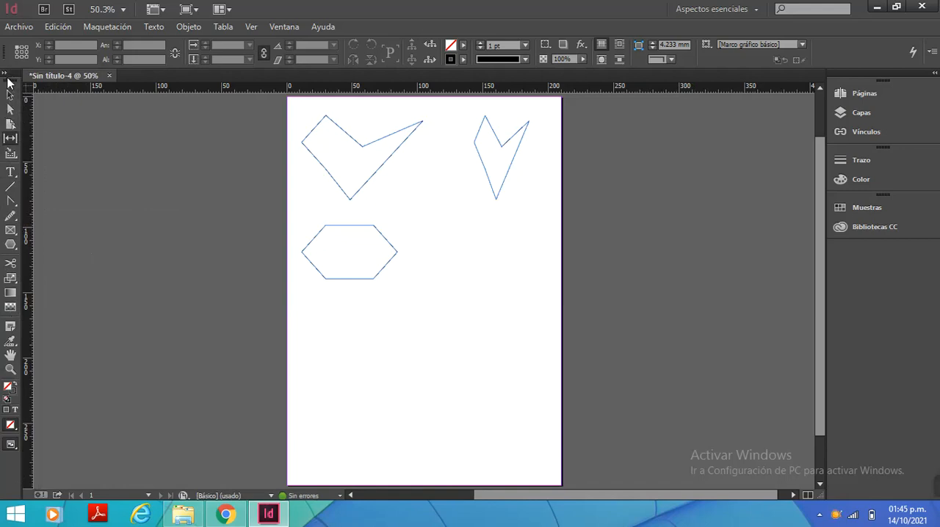
left_click(7, 75)
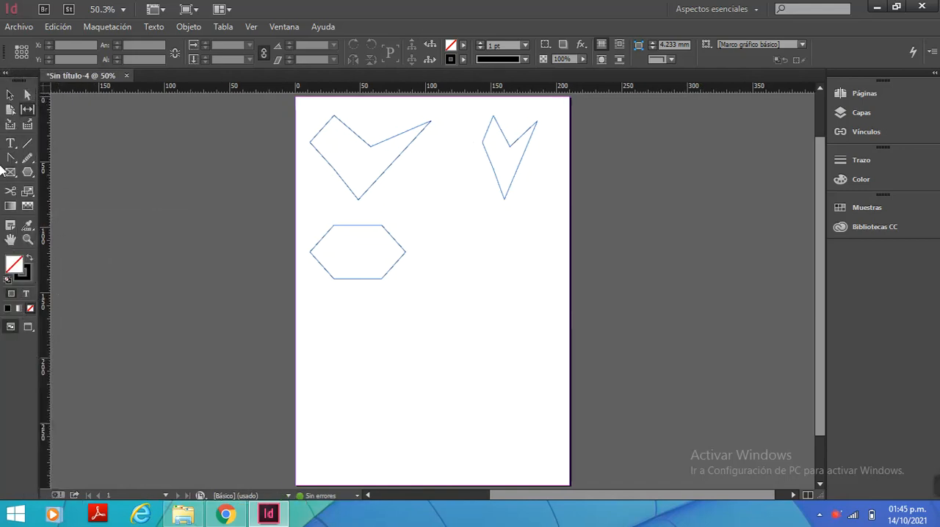
left_click(7, 75)
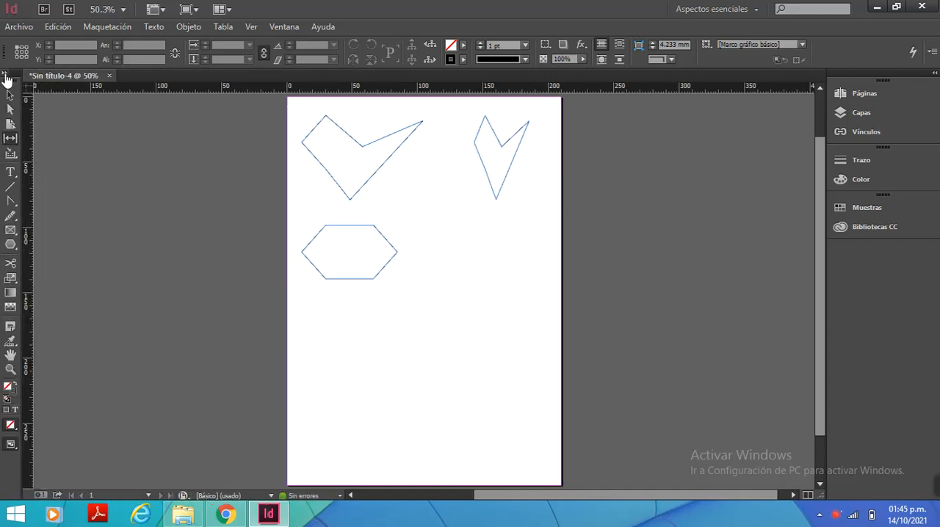
left_click(6, 75)
left_click(7, 75)
left_click(7, 75)
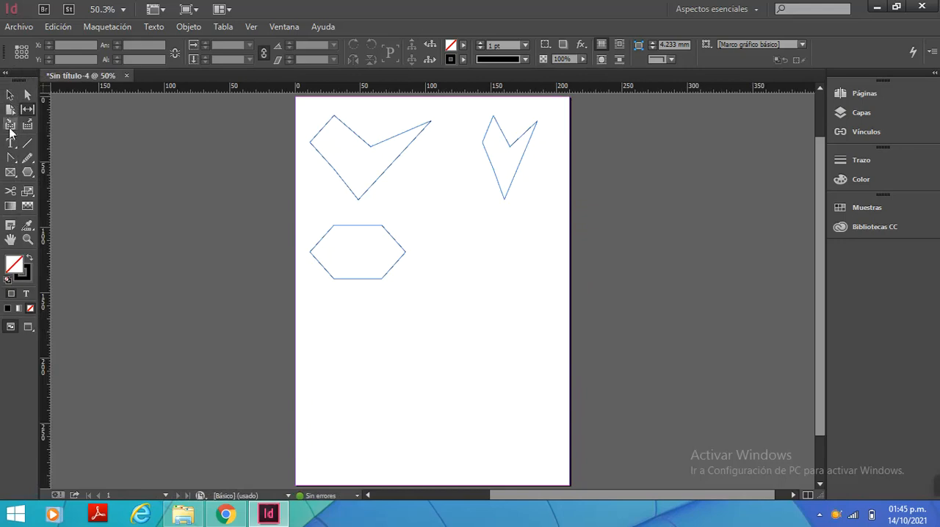
Draw a closed Pen path of straight and curved segments below the hexagon, about 91 mm wide and 46 mm high, starting at X 80.25 mm, Y 187.5 mm
left_click(10, 158)
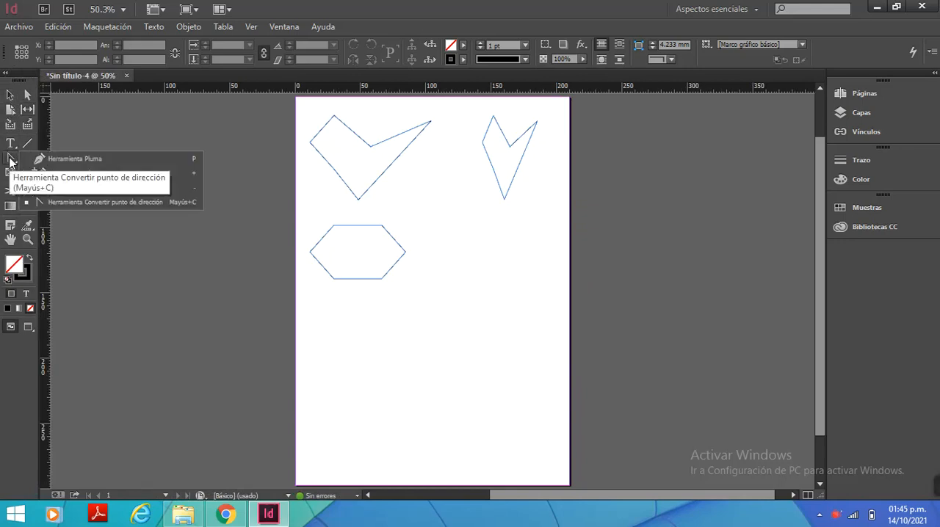
left_click(86, 158)
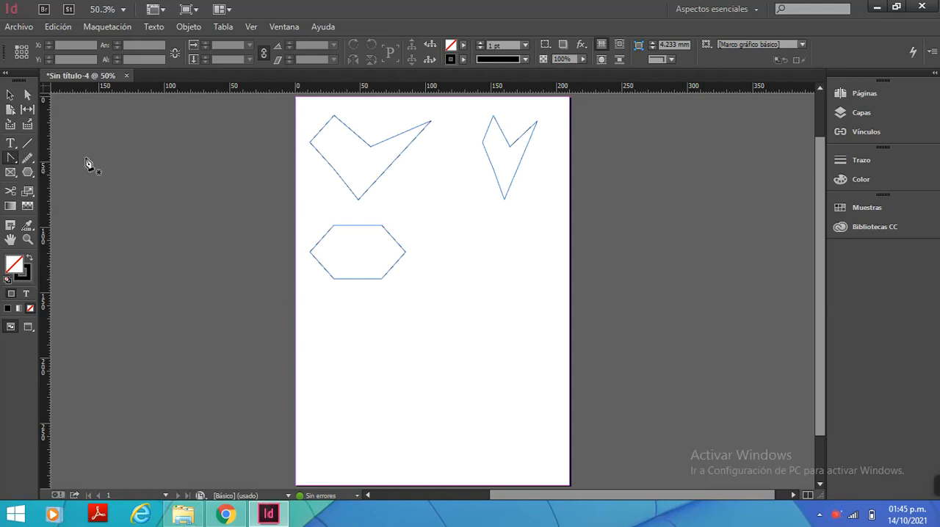
left_click(9, 161)
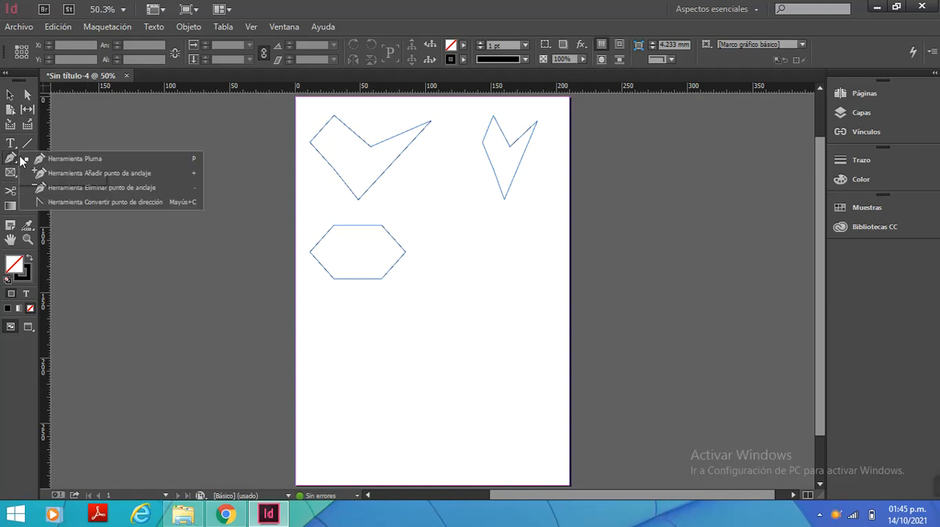
left_click(74, 157)
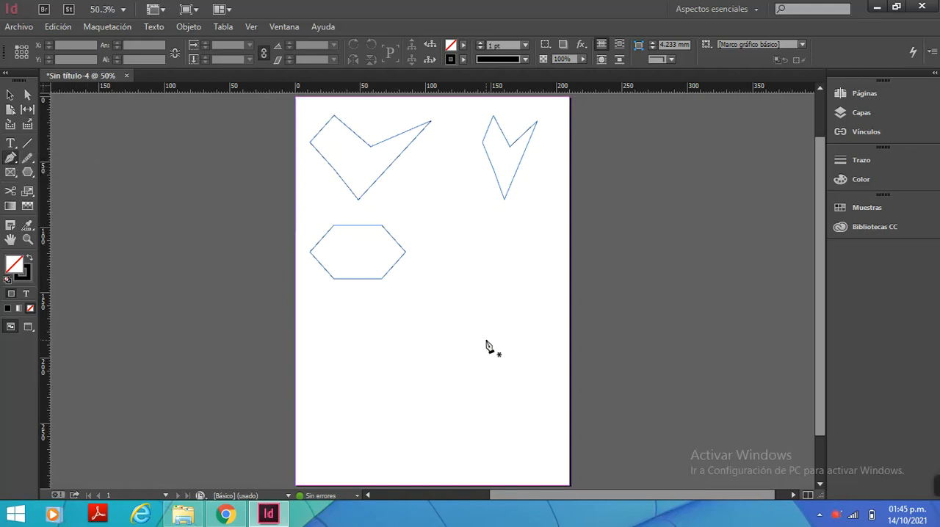
left_click(400, 343)
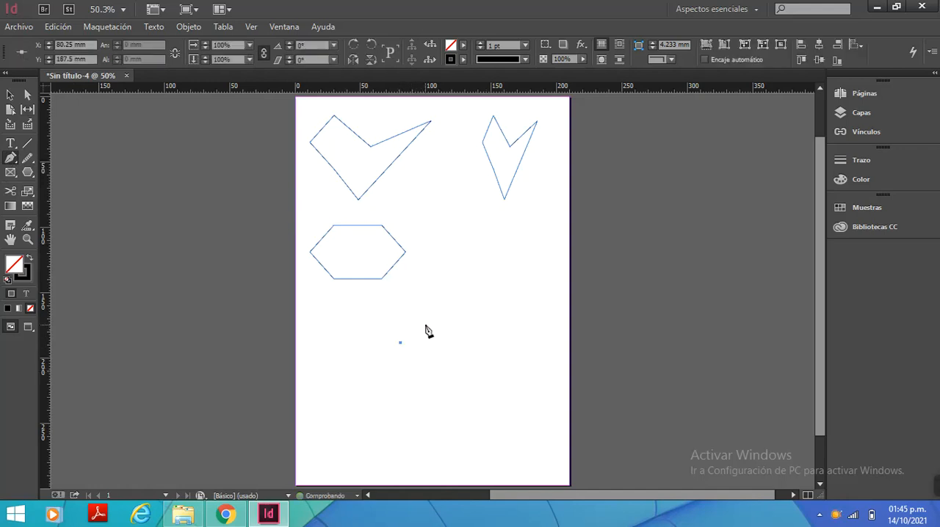
left_click(428, 323)
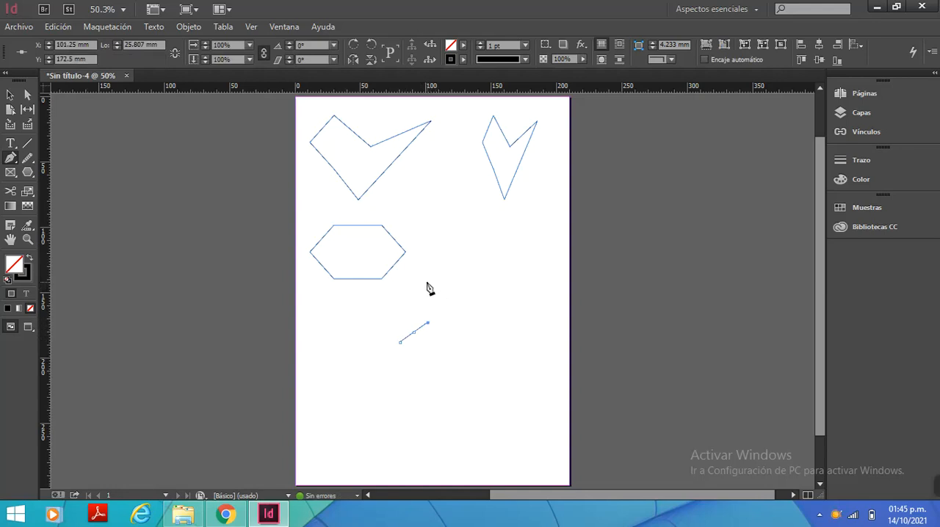
left_click_drag(428, 282, 467, 286)
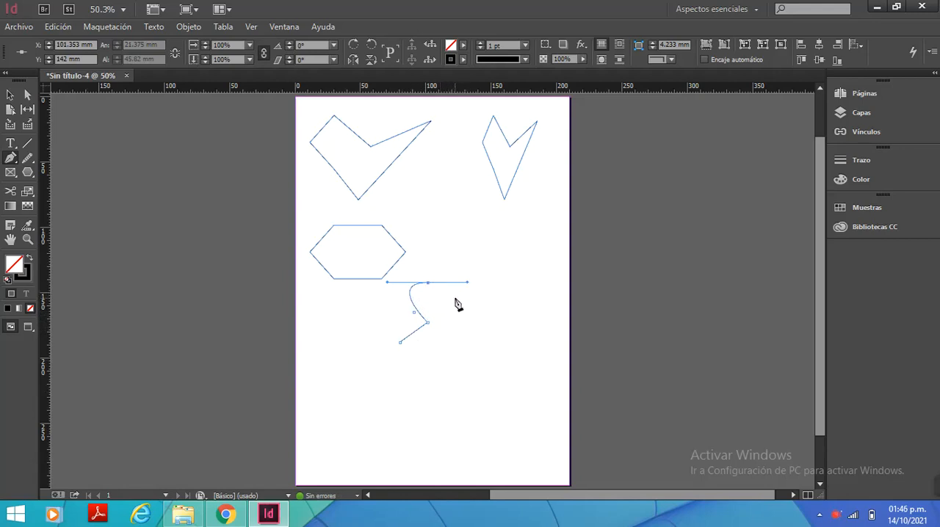
left_click_drag(455, 298, 472, 335)
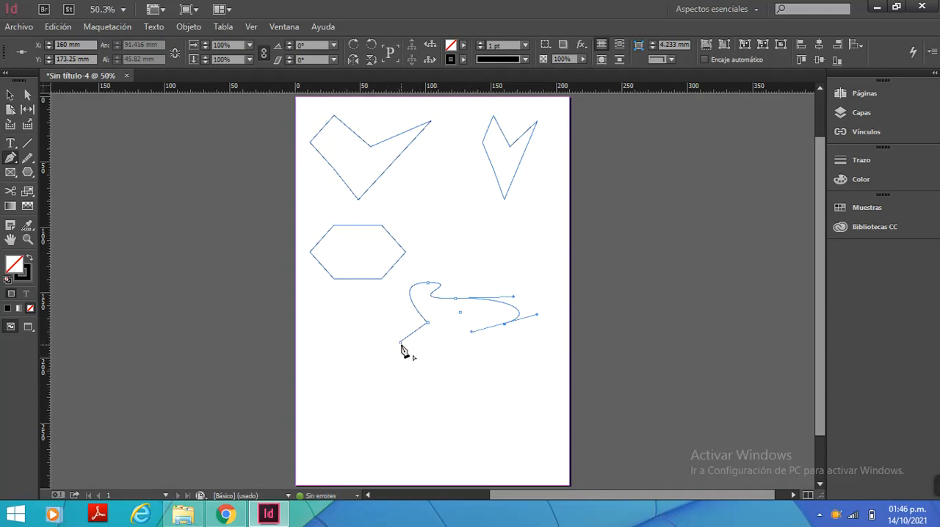
left_click(400, 343)
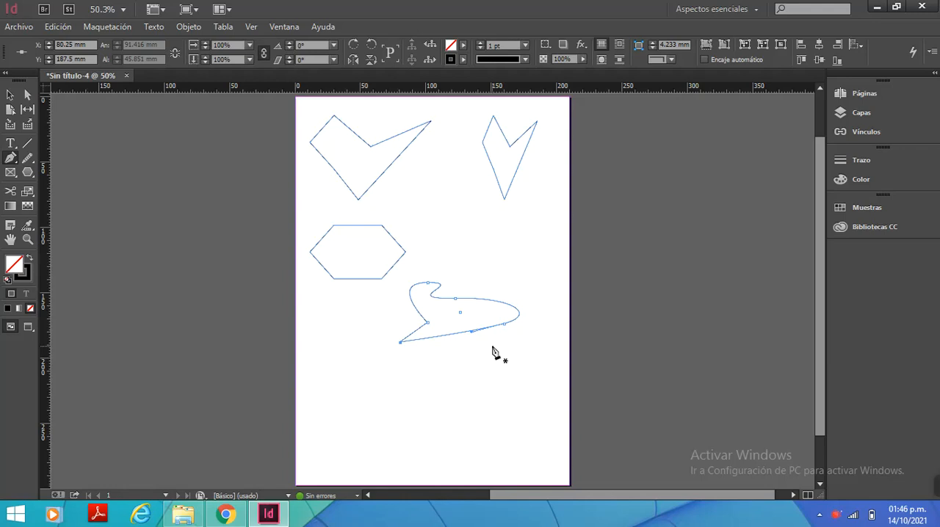
Add anchor points to the upper curve and lower edge of the curved Pen shape with the Add Anchor Point tool
left_click(10, 158)
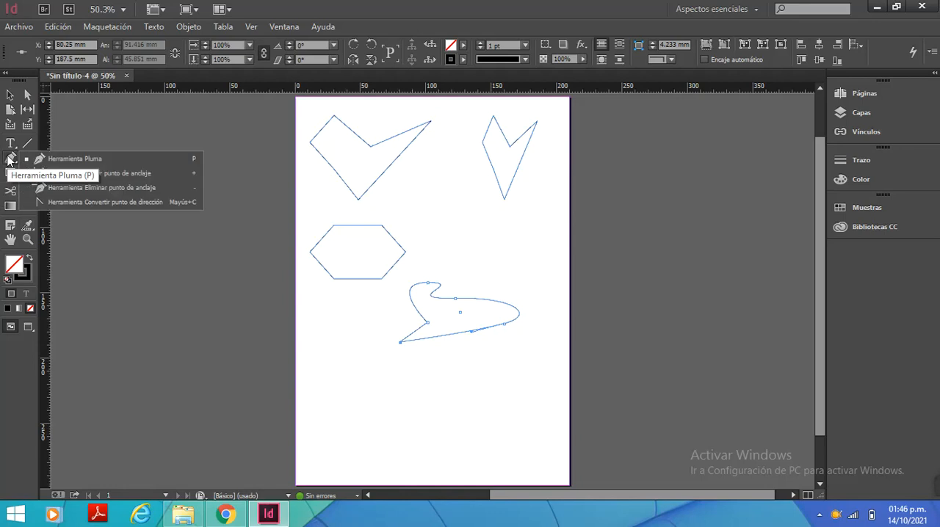
left_click(135, 173)
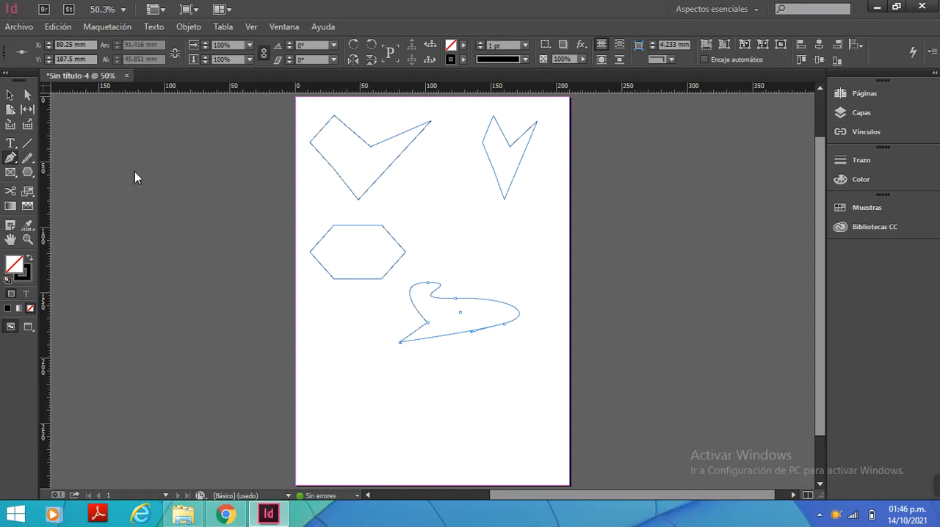
left_click(481, 300)
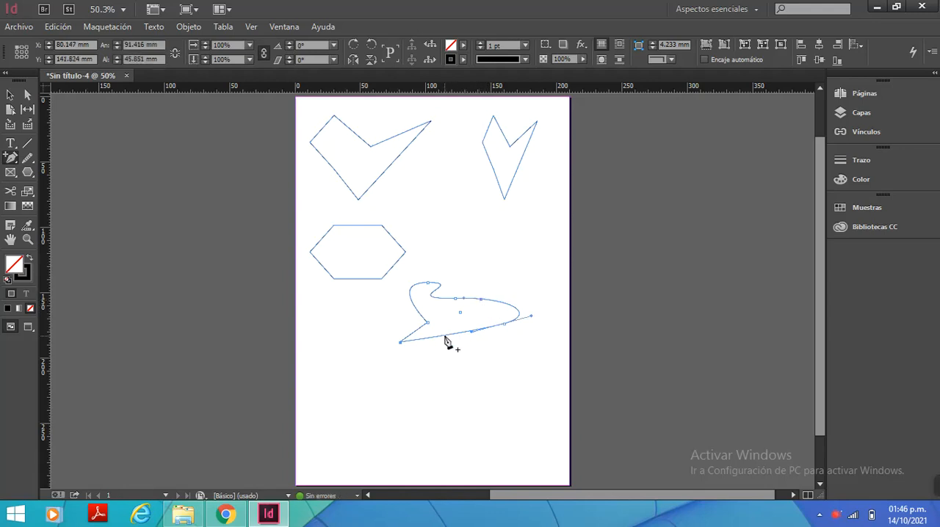
left_click(470, 331)
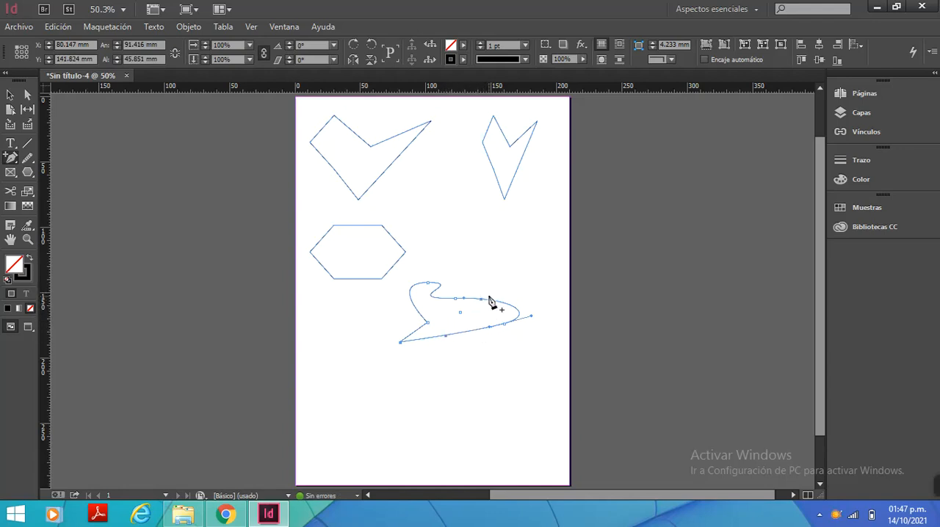
Reshape the Pen shape with Direct Selection by shifting its upper and lower edge points and raising the top anchor to X 100.5 mm, Y 134 mm
left_click(26, 96)
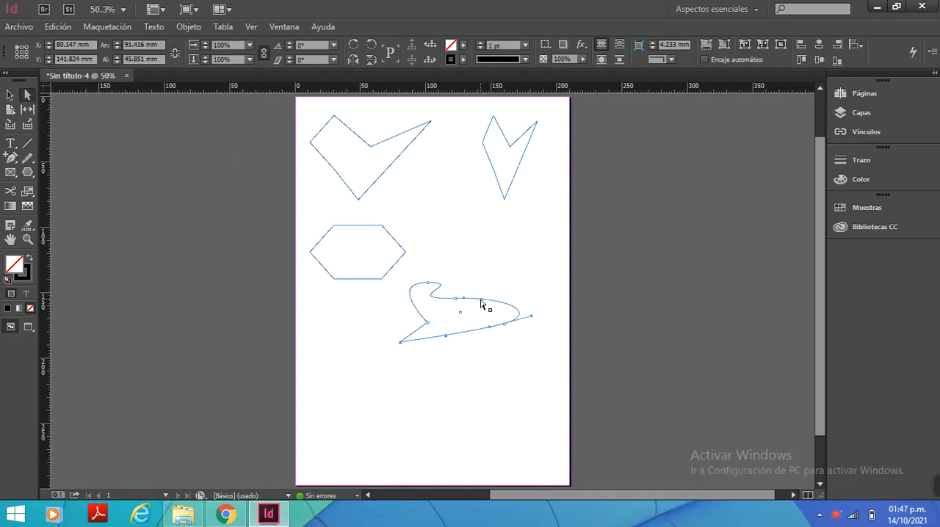
left_click_drag(481, 303, 495, 286)
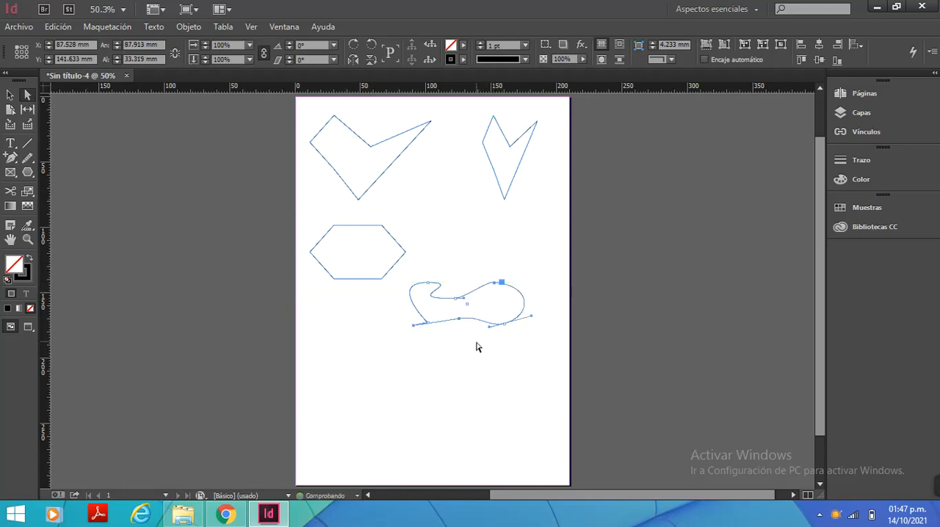
left_click_drag(457, 321, 456, 345)
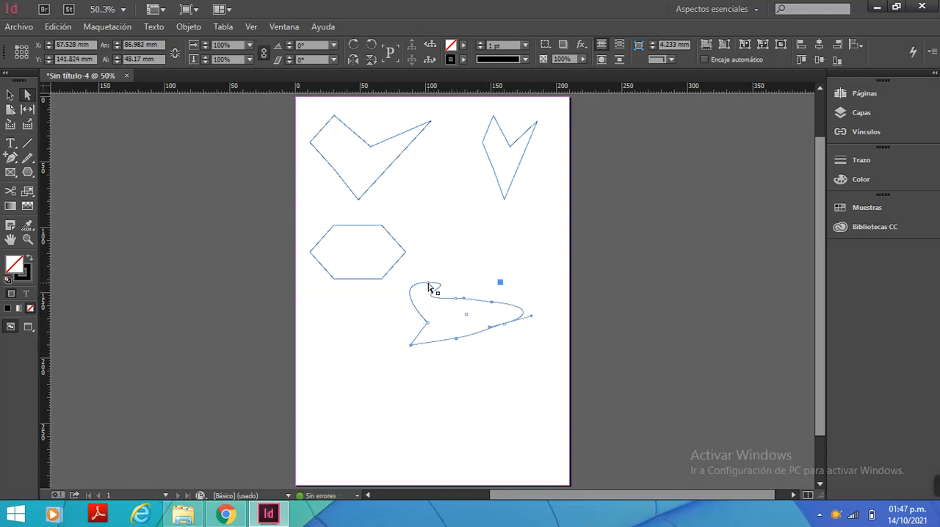
left_click_drag(430, 288, 430, 272)
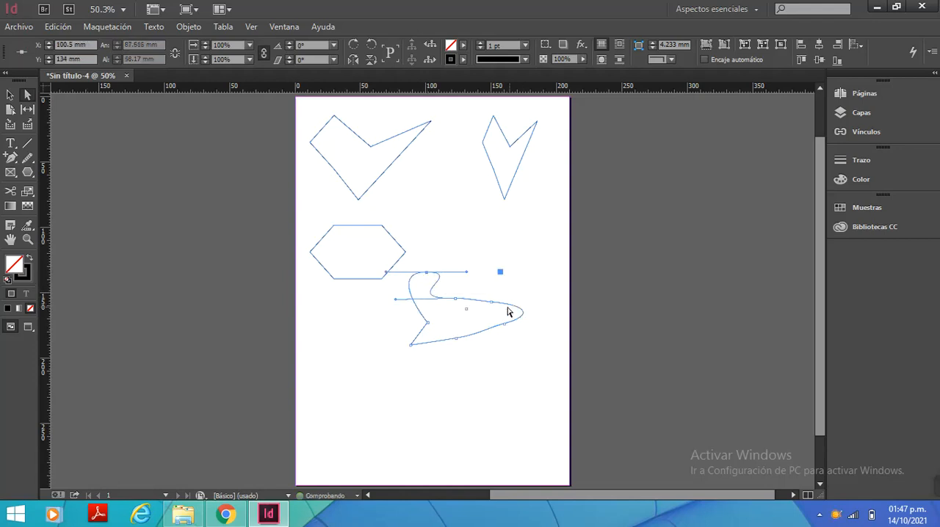
Tilt the top anchor's handle, move the upper-edge points outward, and pull the lower-edge point down to X 124 mm, Y 197.25 mm
left_click_drag(493, 305, 467, 261)
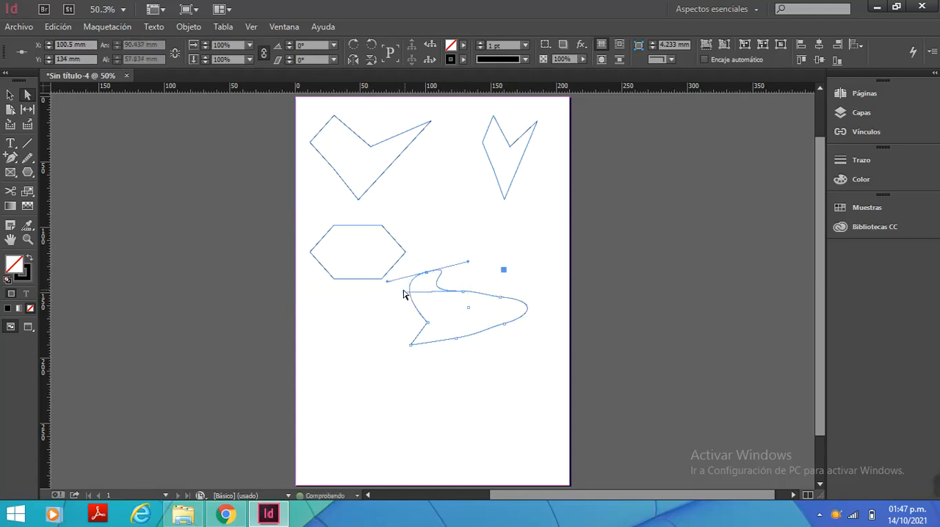
left_click_drag(404, 292, 405, 297)
left_click_drag(464, 294, 513, 292)
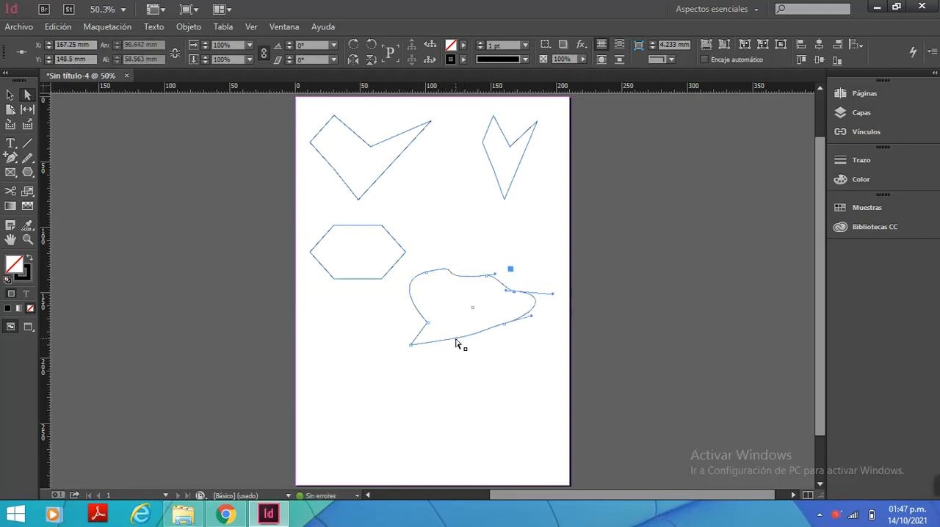
left_click_drag(455, 340, 458, 357)
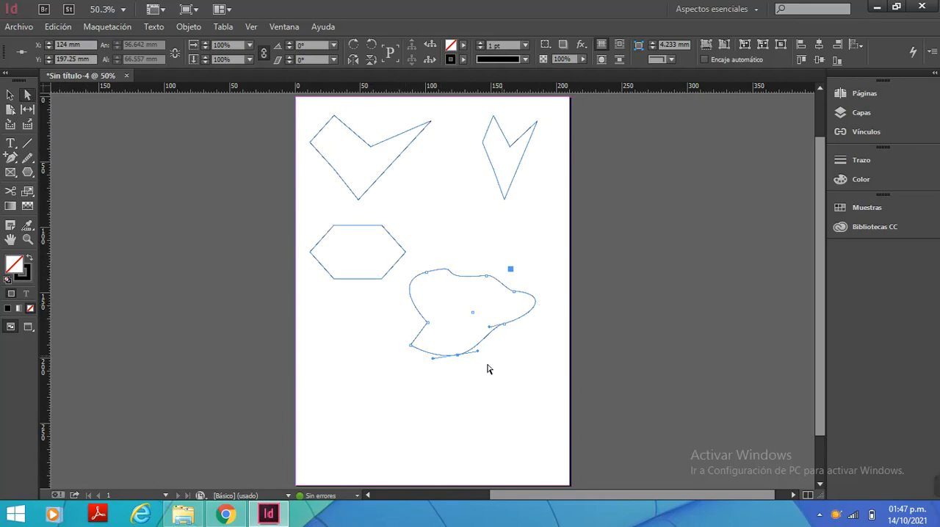
Delete the Pen shape's upper-edge, left notch and lower-right anchor points with the Delete Anchor Point tool
left_click(10, 158)
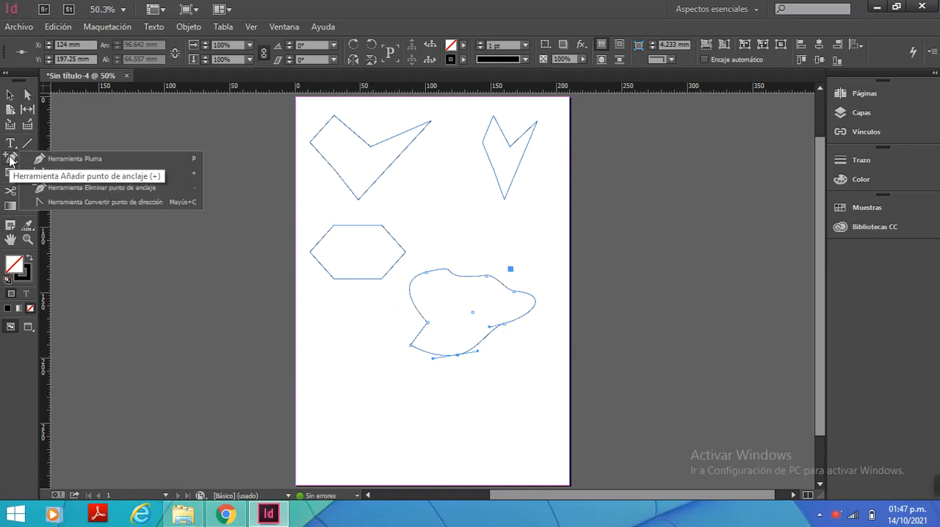
left_click(121, 189)
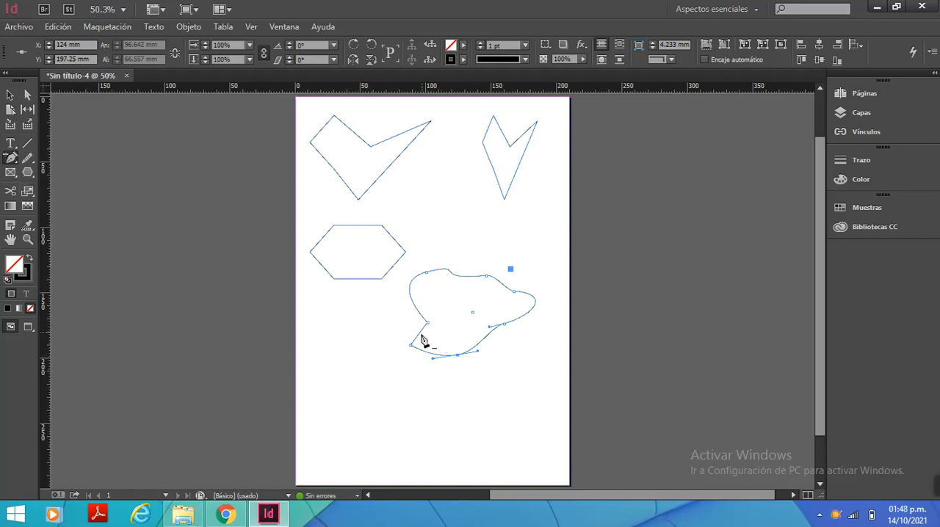
left_click(484, 278)
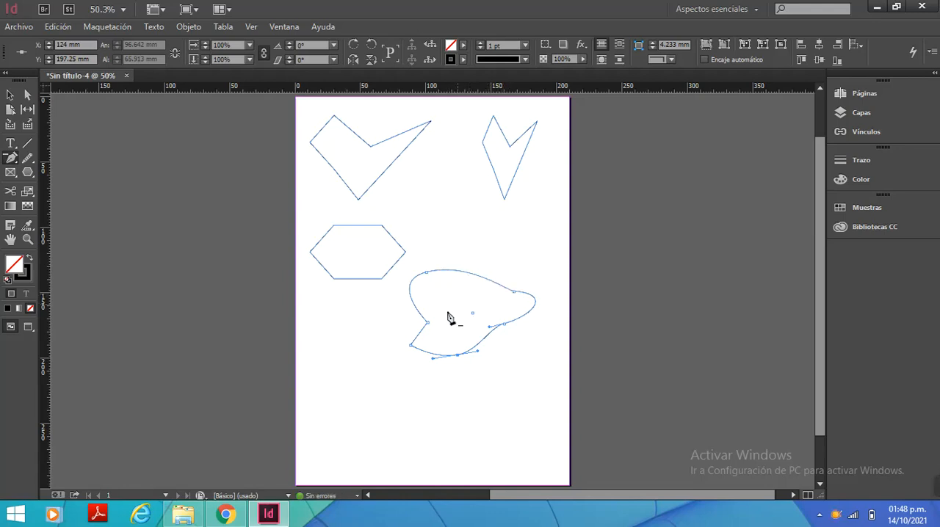
left_click(428, 323)
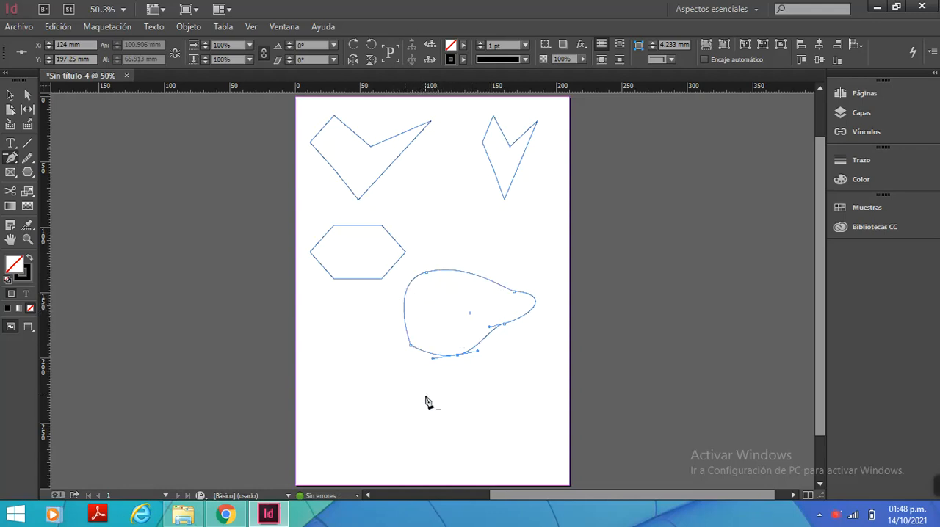
left_click(504, 327)
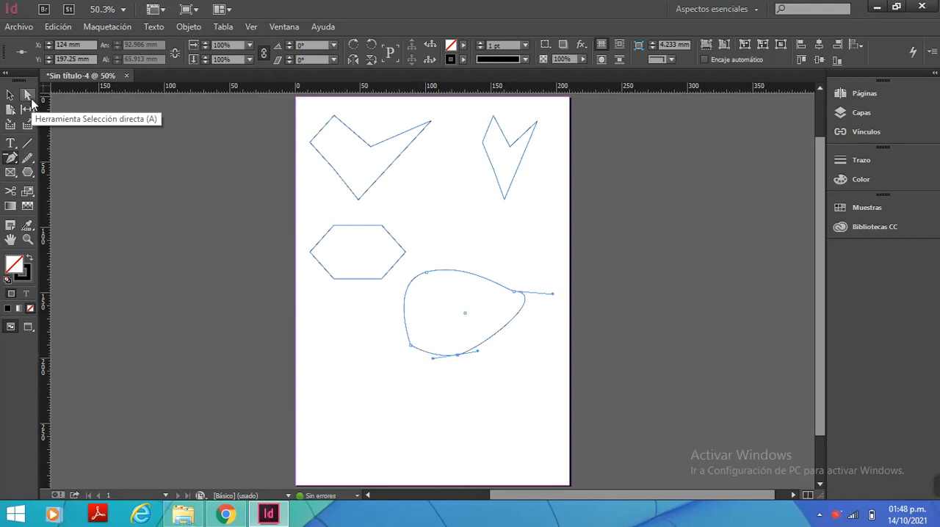
Move the lower-left anchor inward to X 114 mm, Y 157.199 mm, the top anchor to X 108 mm, Y 118.633 mm, and raise the right anchor
left_click(30, 98)
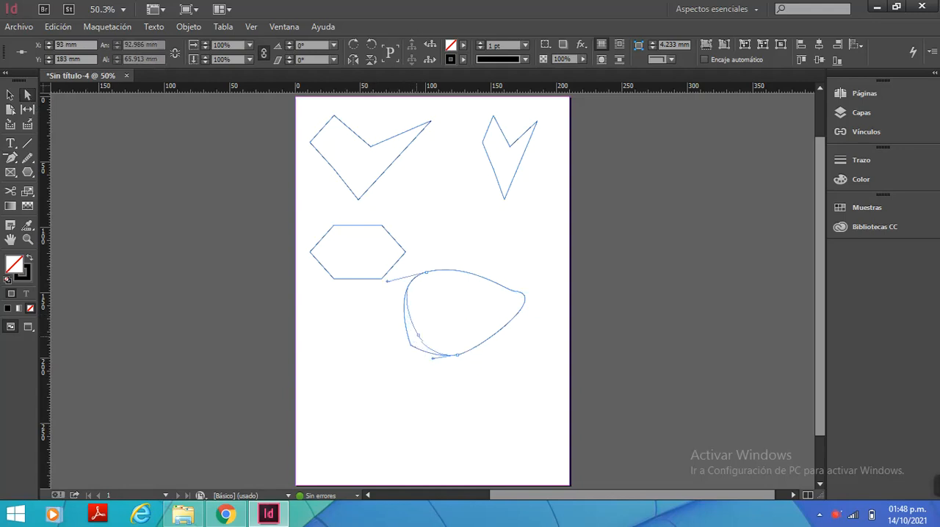
left_click_drag(411, 348, 444, 318)
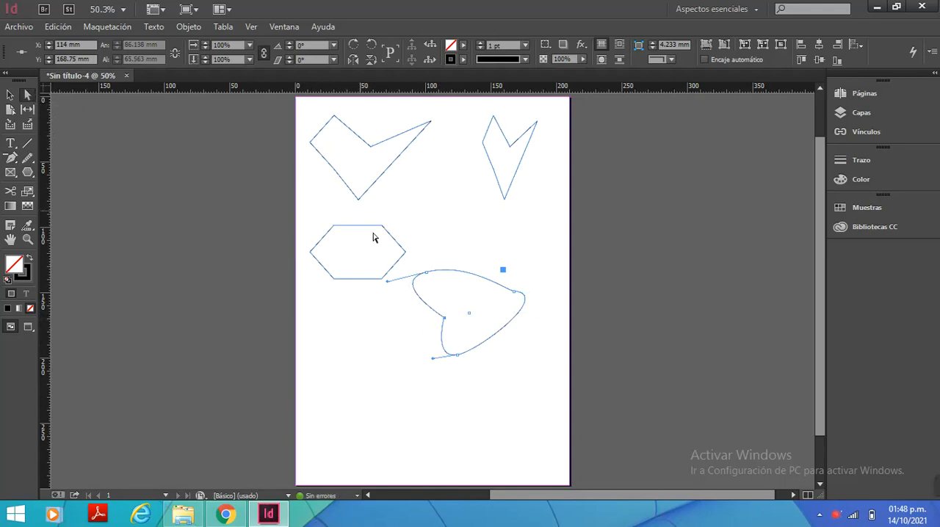
left_click_drag(428, 273, 437, 253)
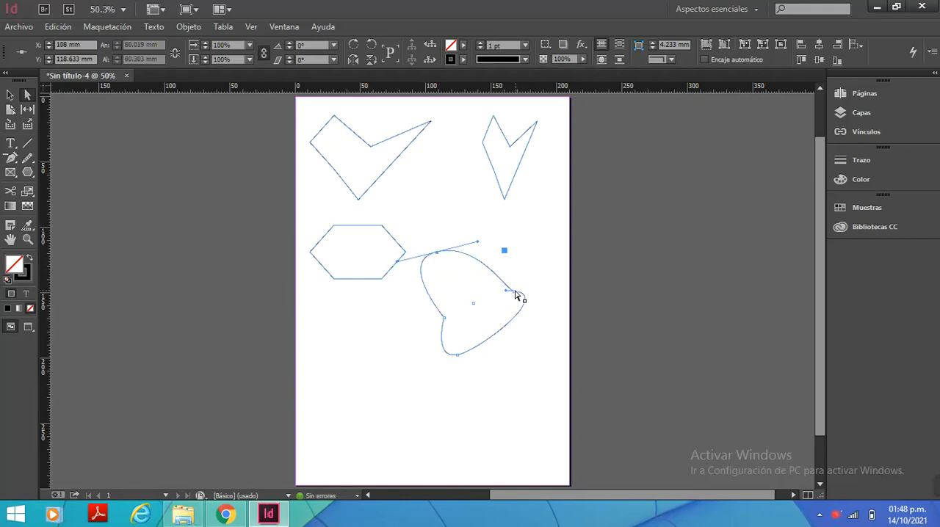
left_click_drag(514, 291, 526, 276)
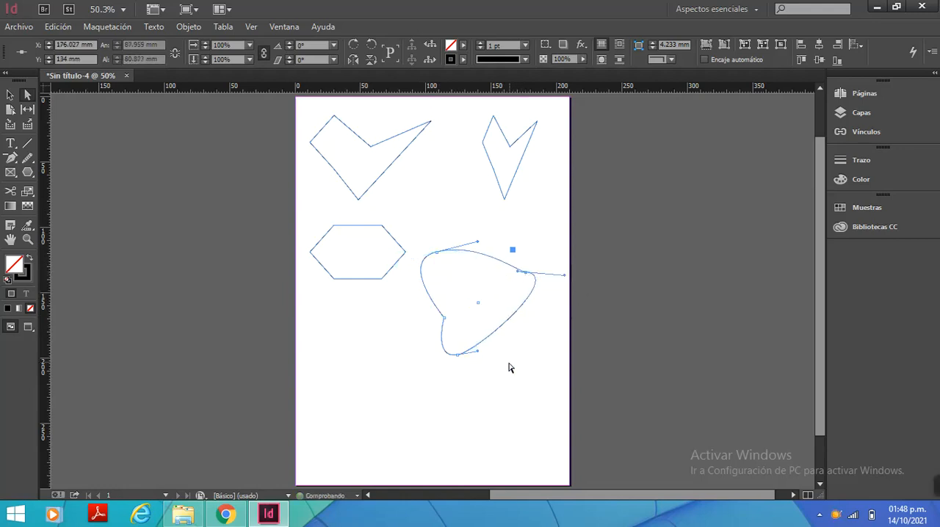
left_click_drag(444, 318, 444, 302)
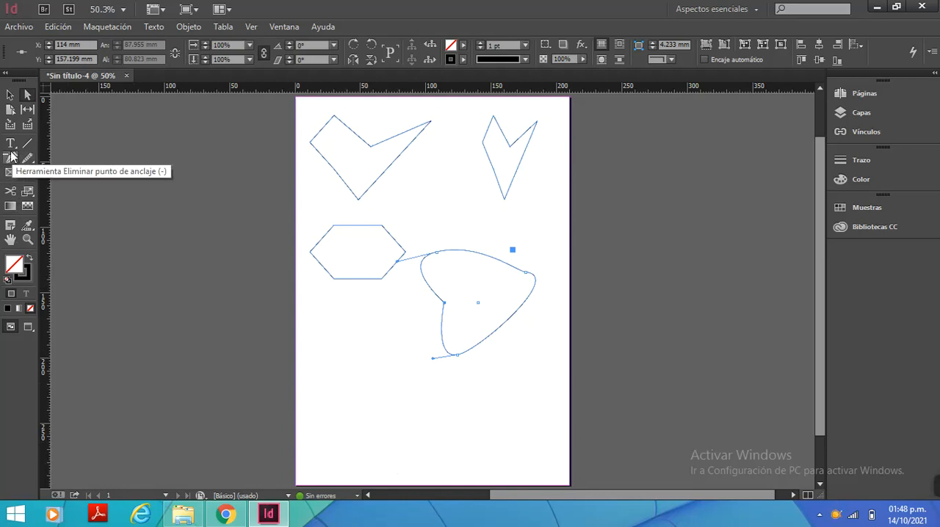
Turn the bottom corner and right tip of the wide upper figure into smooth curves with the Convert Direction Point tool
left_click(10, 158)
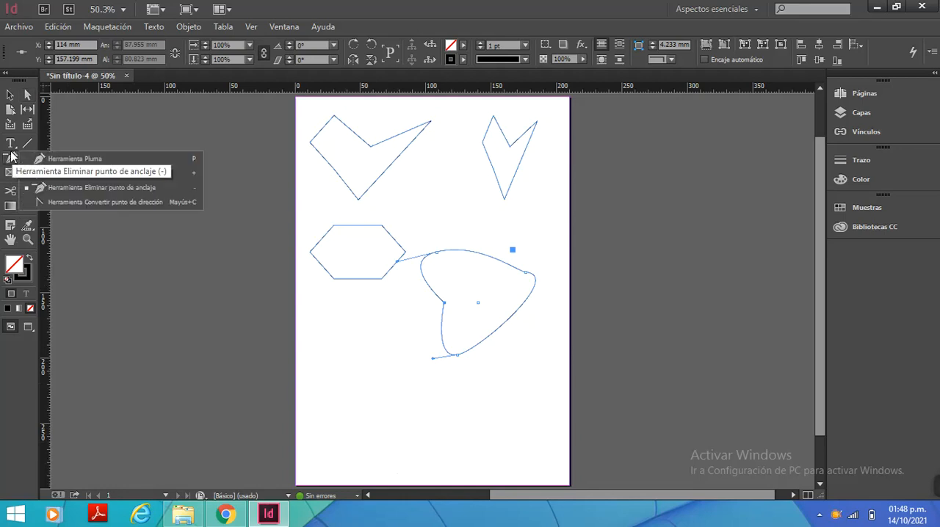
left_click(135, 189)
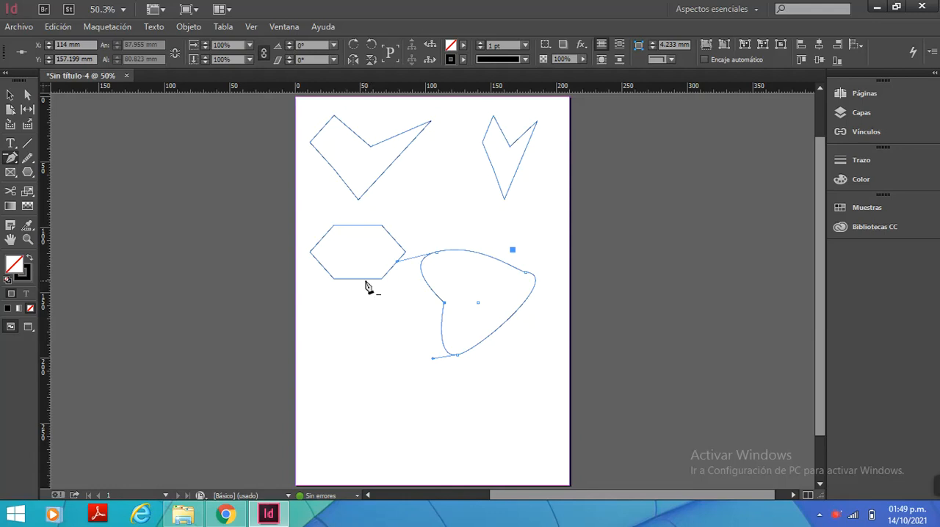
left_click(12, 158)
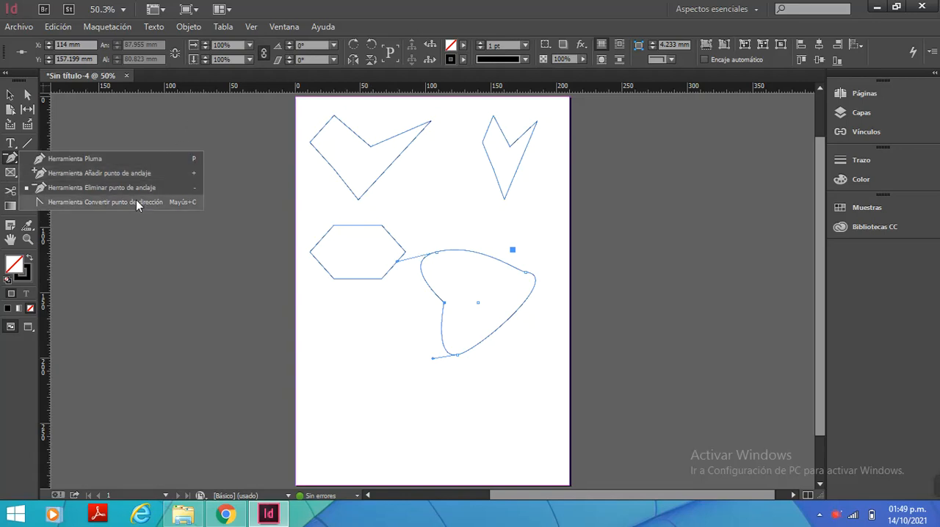
left_click(72, 201)
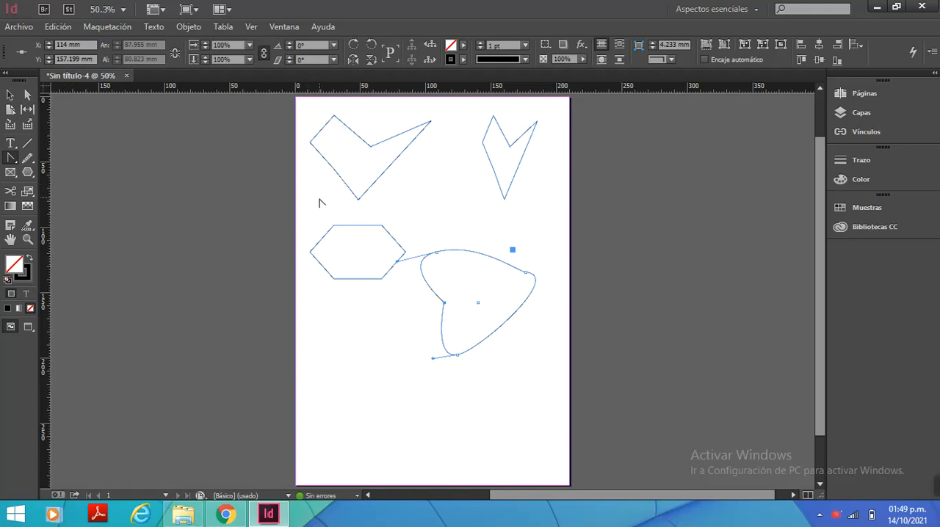
left_click(359, 203)
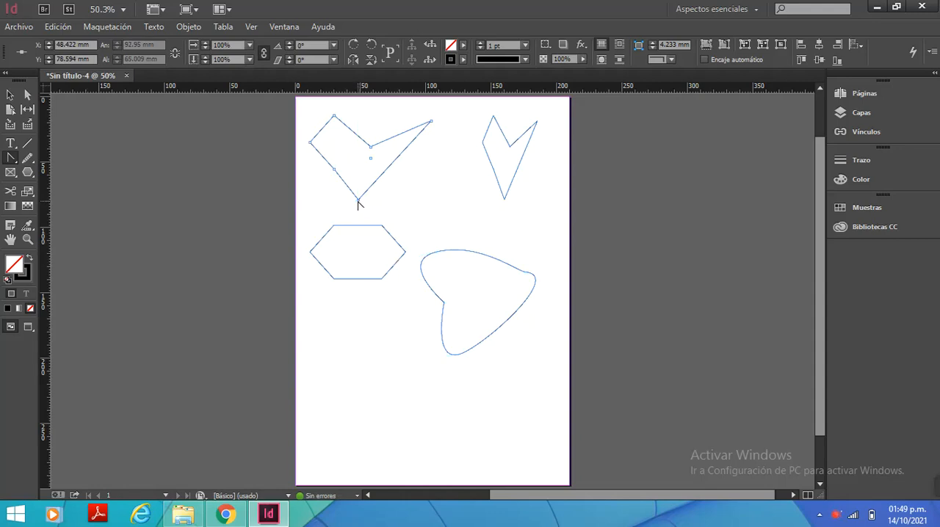
left_click_drag(359, 203, 377, 206)
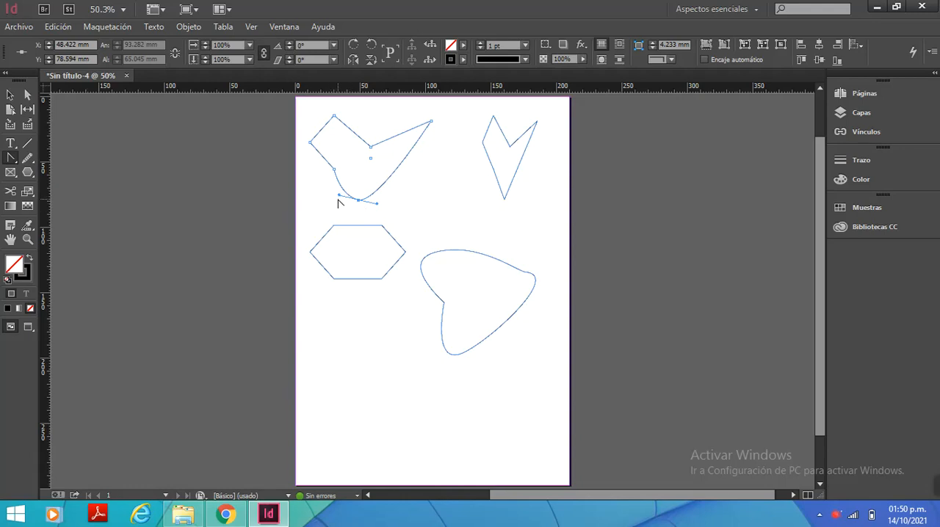
left_click_drag(338, 196, 382, 199)
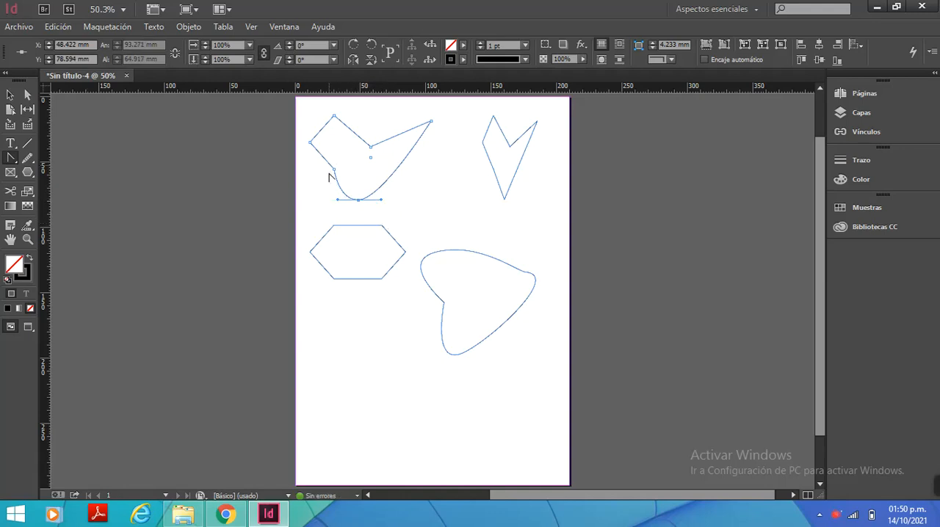
left_click(431, 122)
left_click_drag(432, 123, 388, 115)
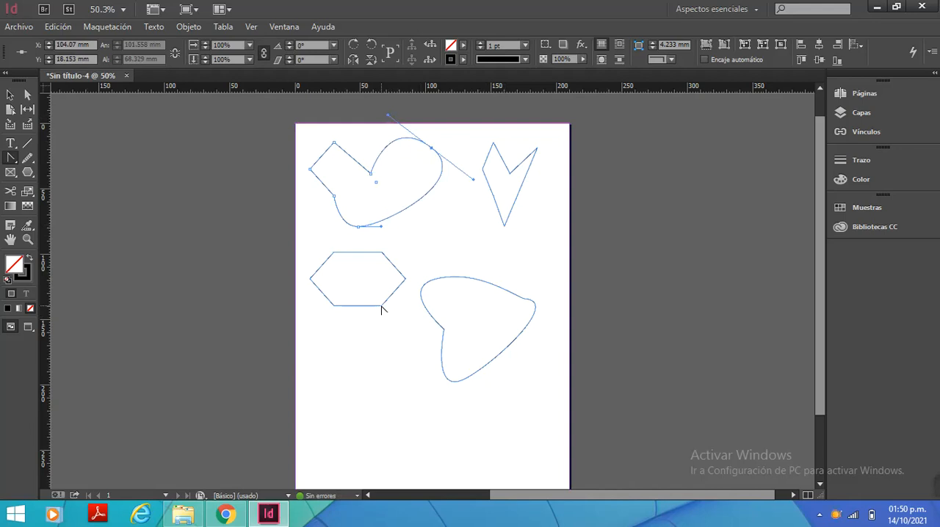
Create a text frame about 73.5 mm wide and 21 mm high below the hexagon and enter "cetpro"
left_click(11, 145)
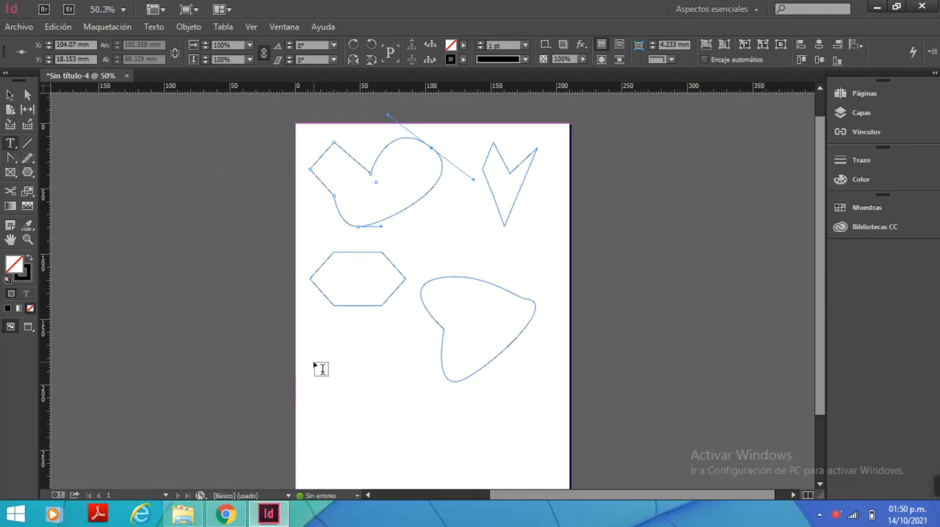
left_click_drag(309, 362, 405, 390)
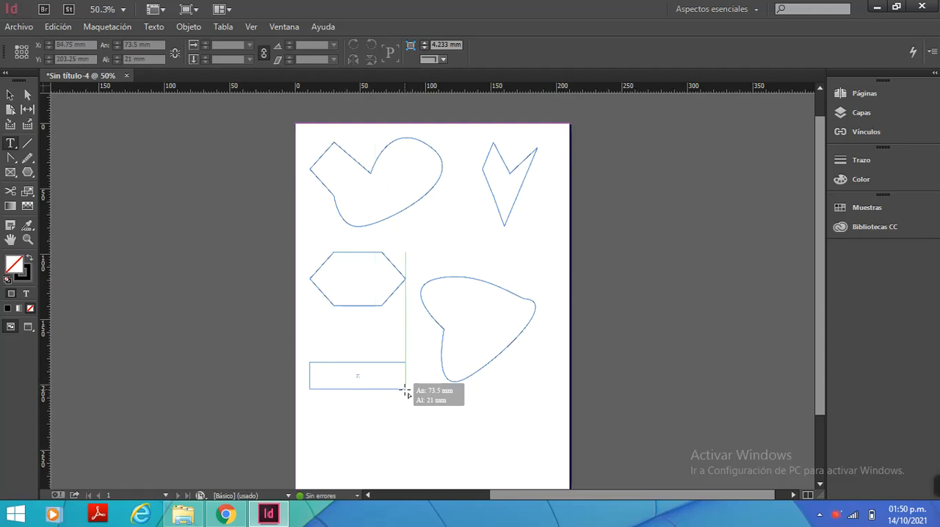
left_click_drag(406, 393, 406, 390)
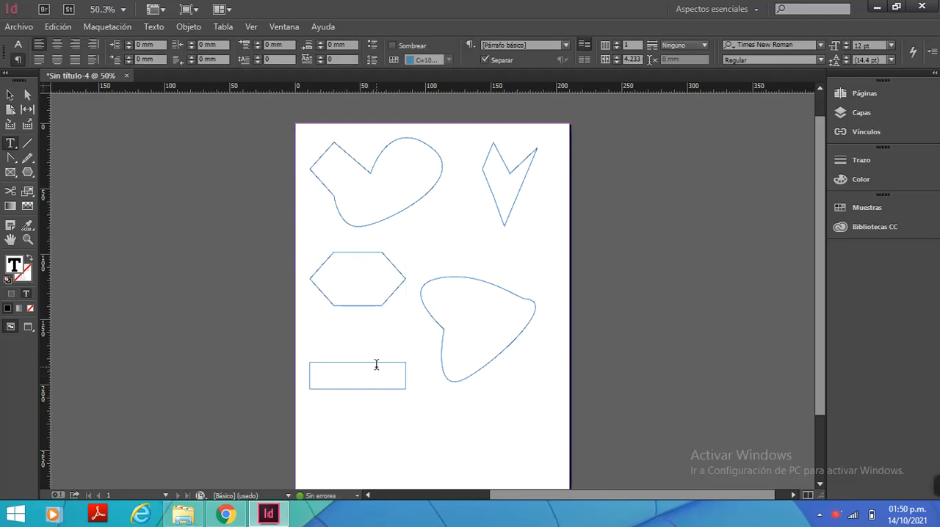
type("eetpro")
Set the font size of the "cetpro" text in the frame below the hexagon to 48 pt
left_click_drag(326, 365, 306, 365)
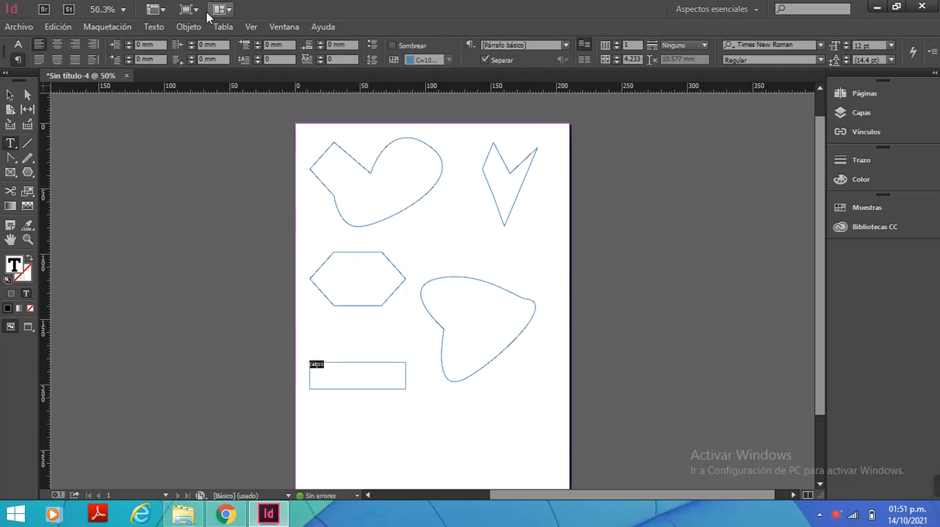
left_click(19, 48)
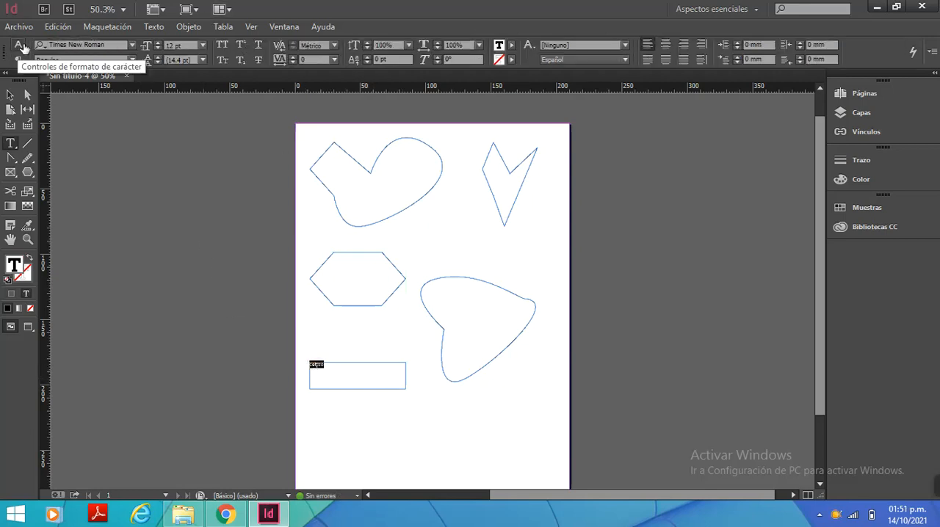
left_click(202, 45)
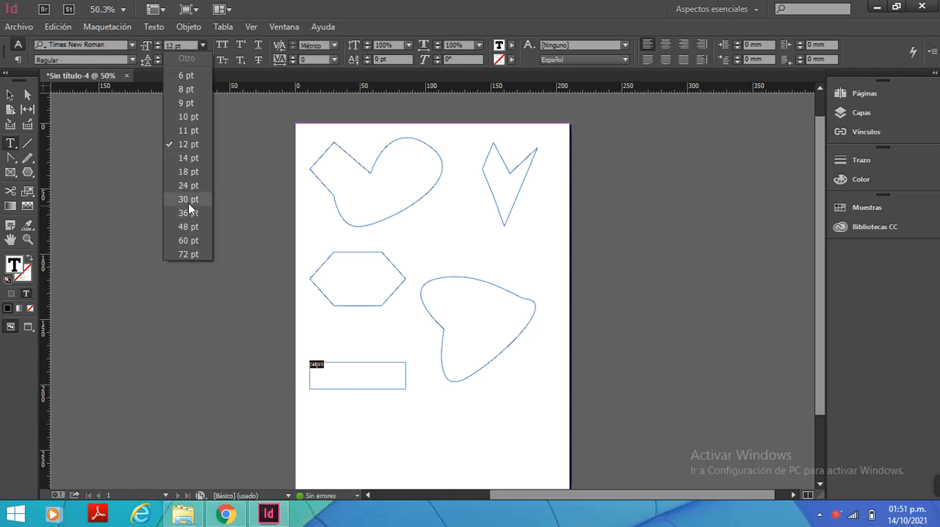
left_click(188, 200)
left_click(202, 46)
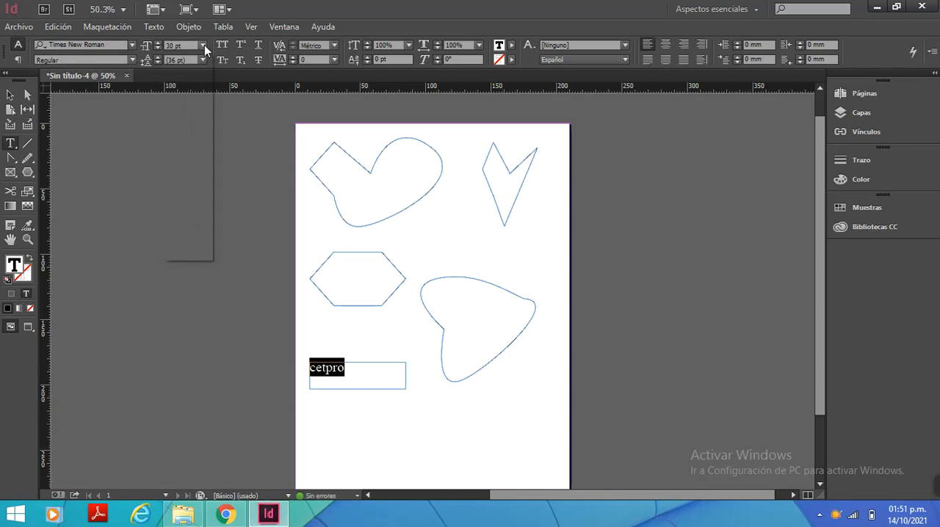
left_click(189, 224)
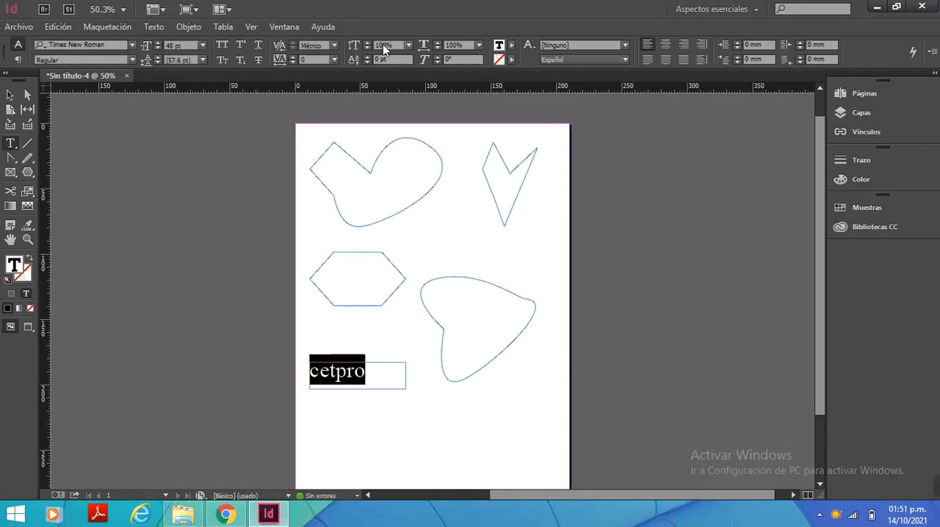
Look through the font list for the "cetpro" text and display its paragraph formatting controls
left_click(132, 45)
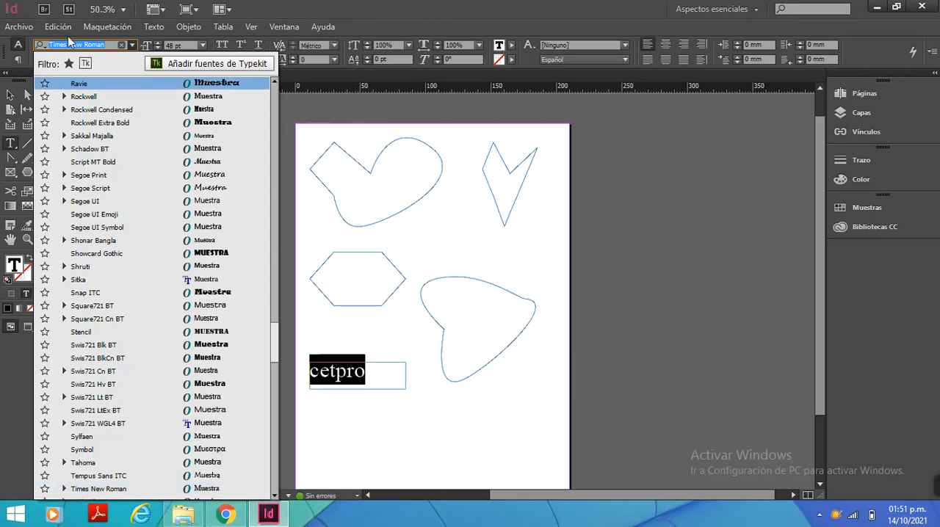
left_click(19, 66)
left_click(18, 61)
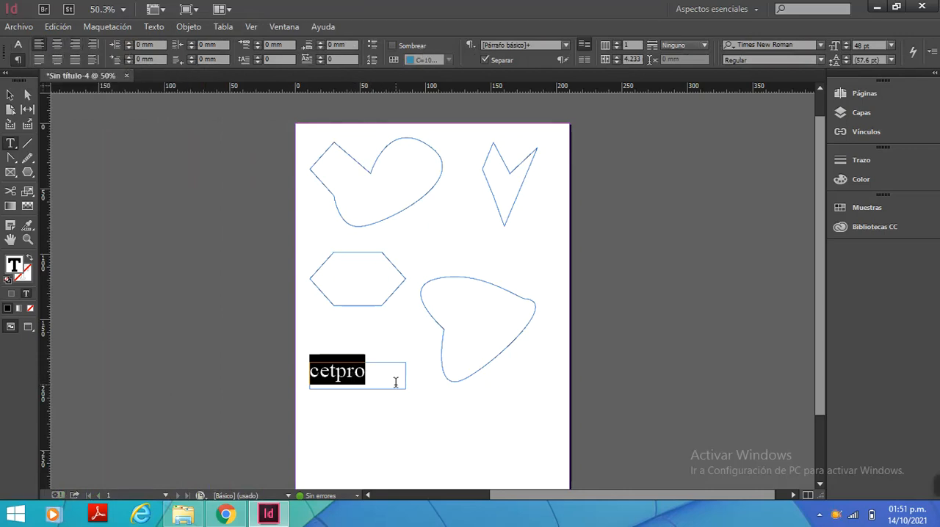
Stretch the large curved figure beside the text frame downward to about 126 mm high and widen it slightly to the right
scroll(404, 379, "down", 1)
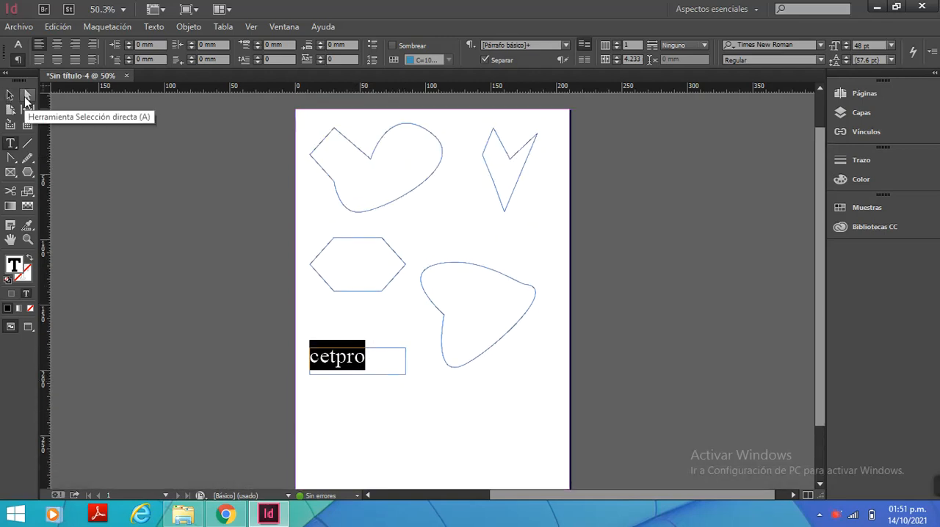
left_click(9, 96)
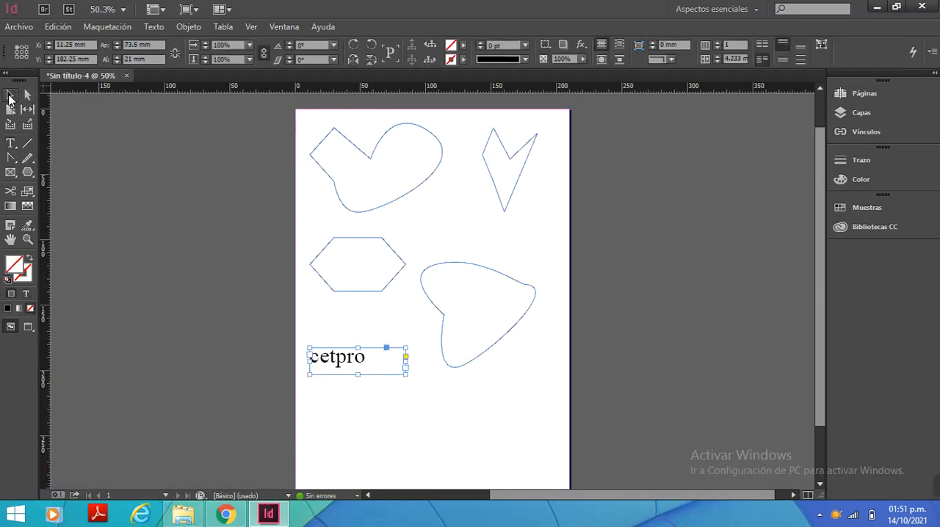
left_click(361, 314)
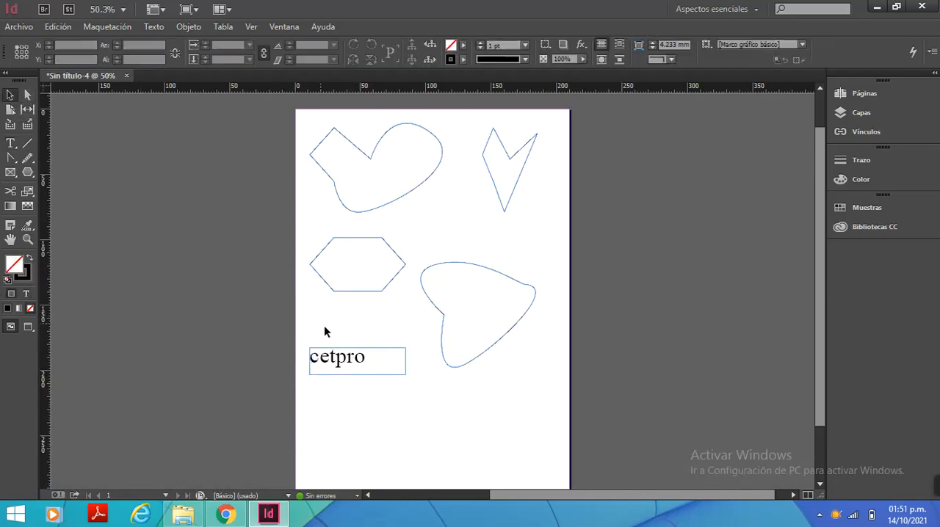
scroll(325, 326, "down", 1)
left_click(500, 303)
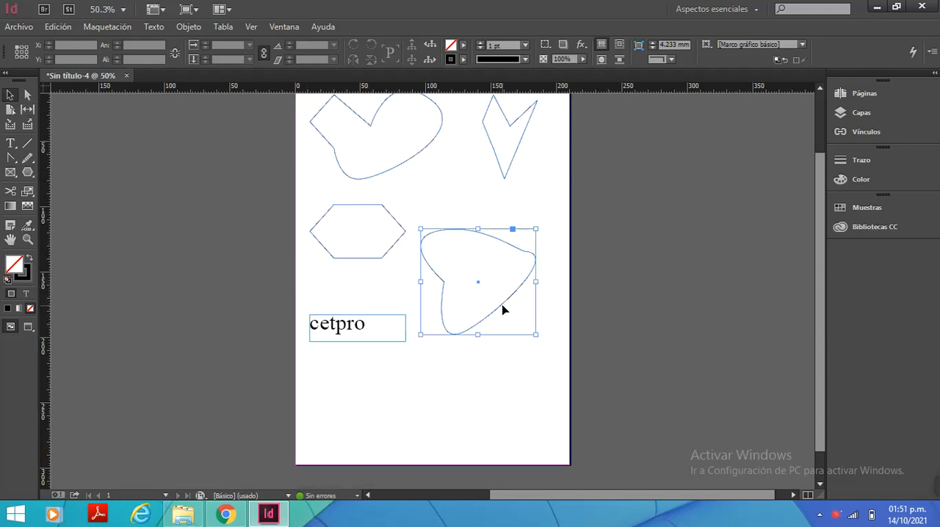
left_click_drag(478, 335, 477, 394)
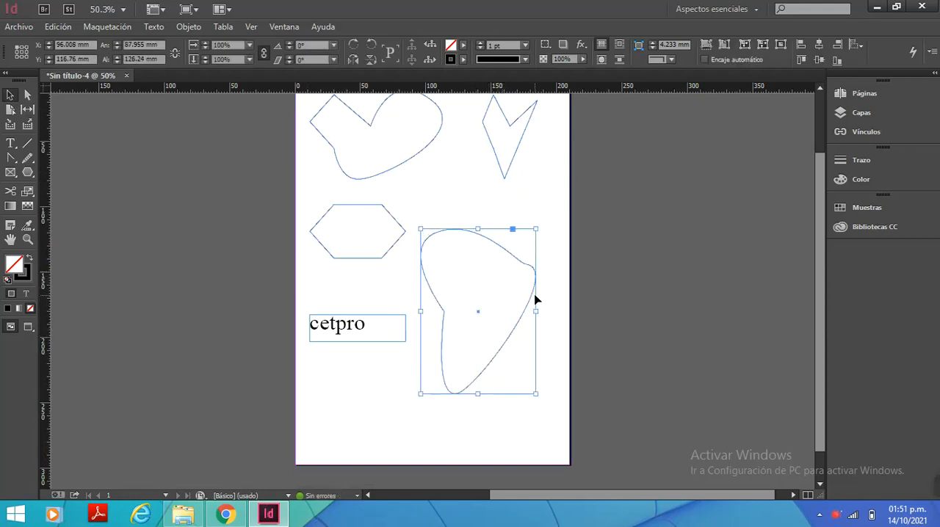
left_click_drag(536, 318, 549, 316)
left_click(362, 278)
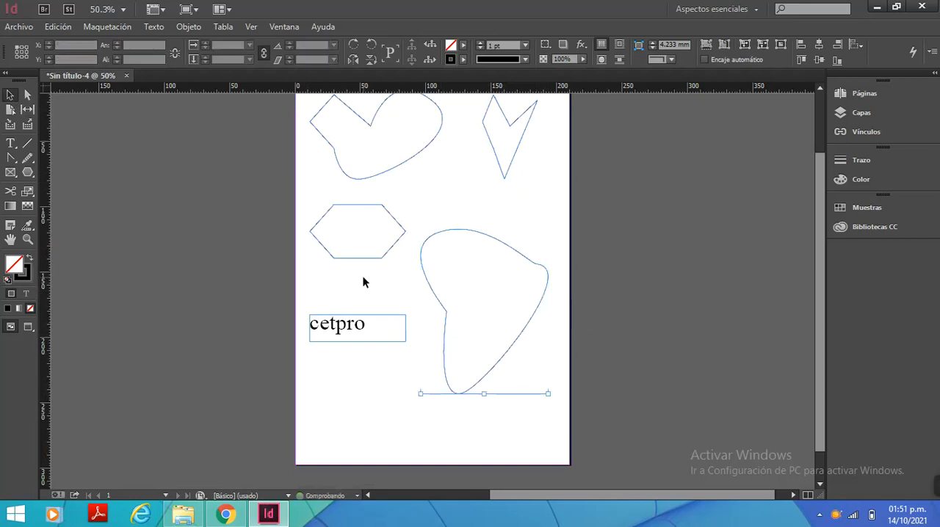
Start path text on the left edge of the large curved figure with the Type on a Path tool
left_click(10, 143)
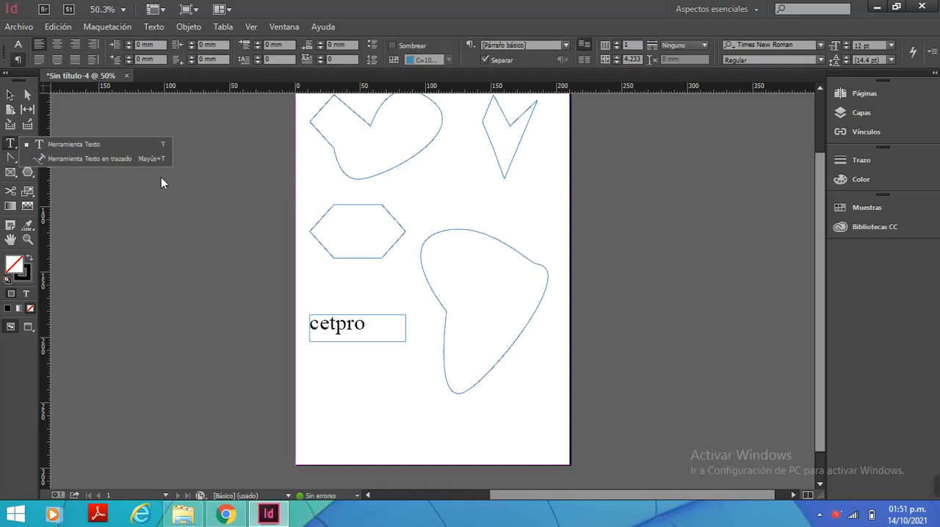
left_click(96, 161)
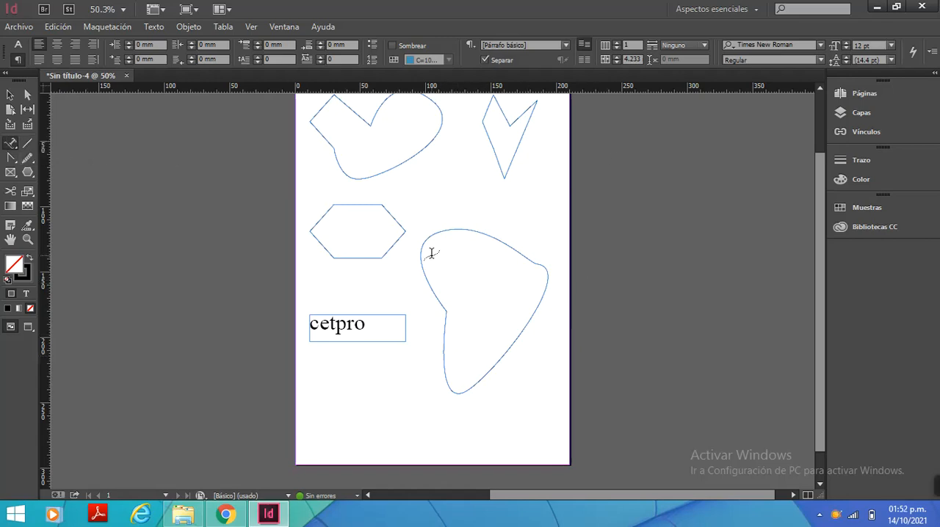
left_click(12, 144)
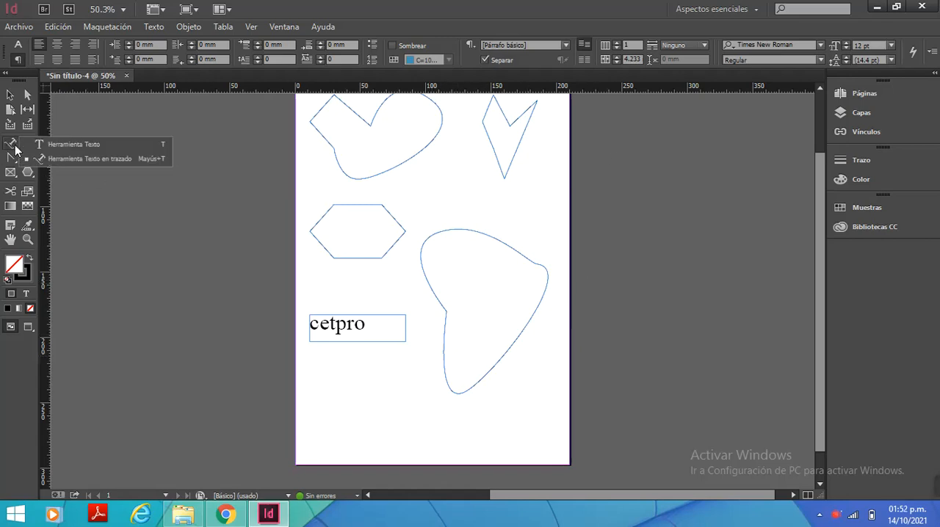
left_click(93, 155)
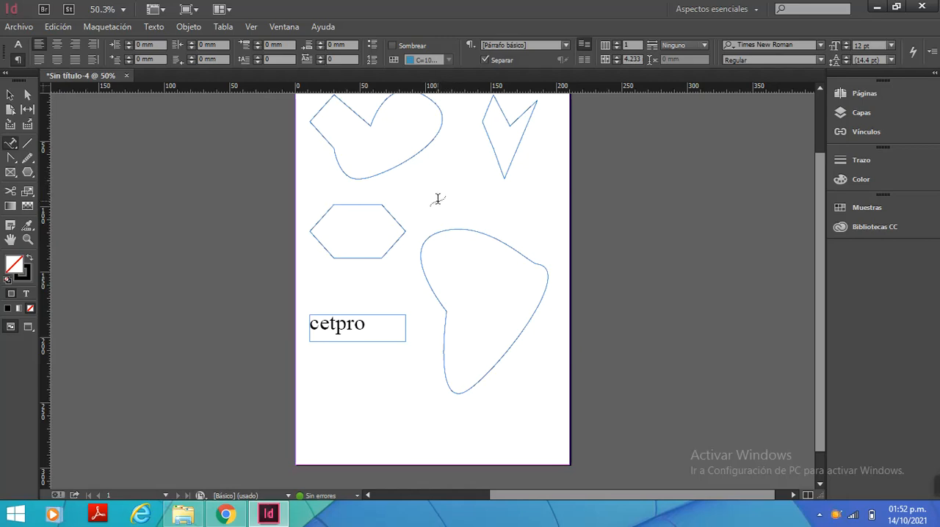
scroll(436, 199, "up", 3)
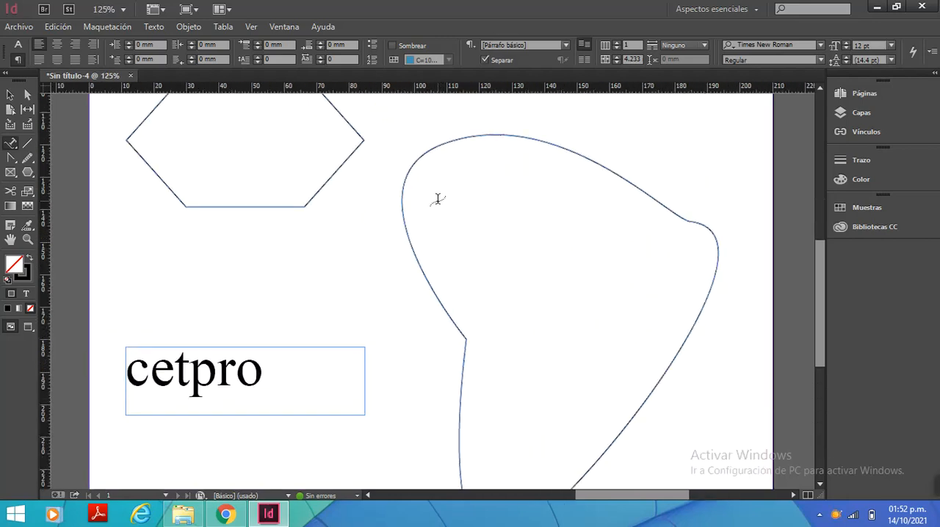
scroll(437, 199, "down", 3)
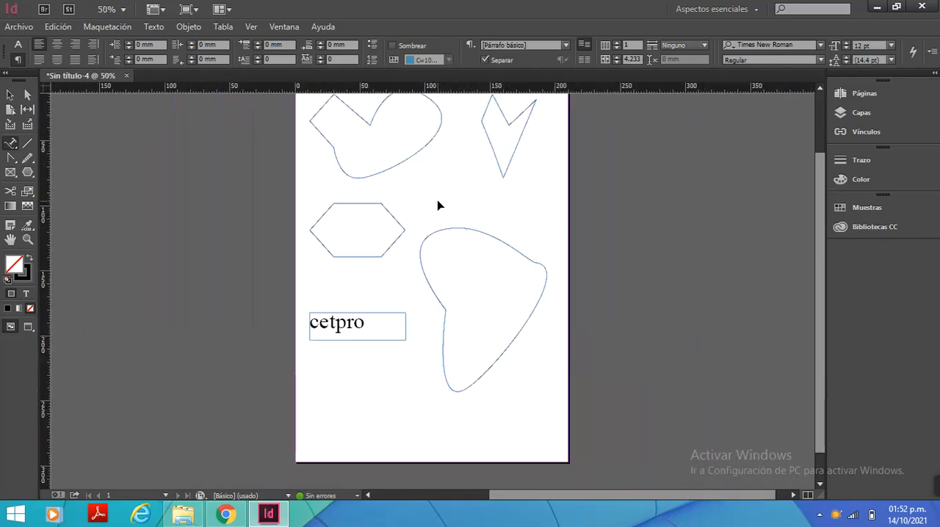
scroll(438, 206, "up", 1)
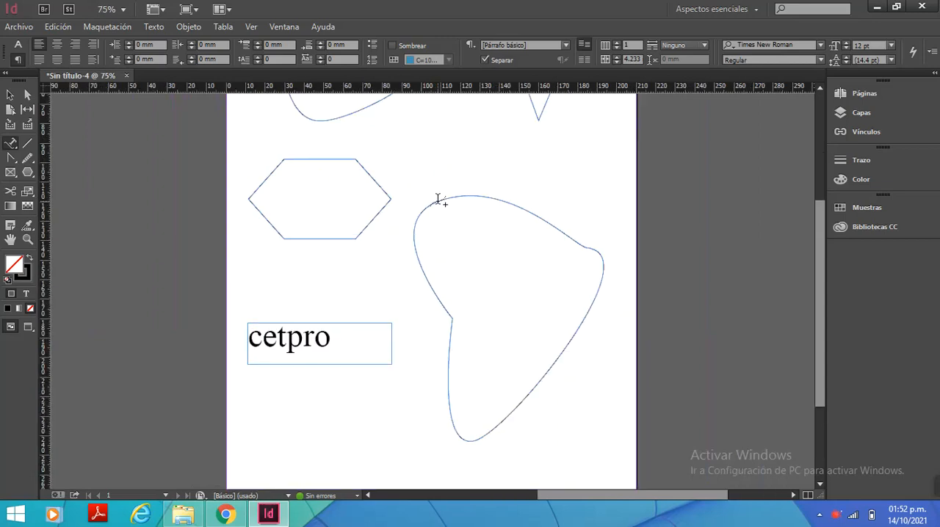
scroll(454, 338, "up", 1)
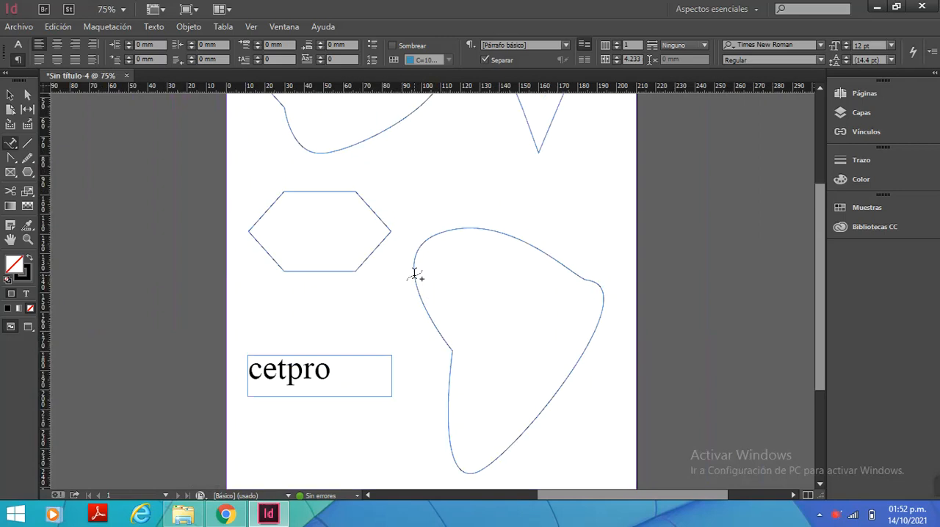
left_click(414, 275)
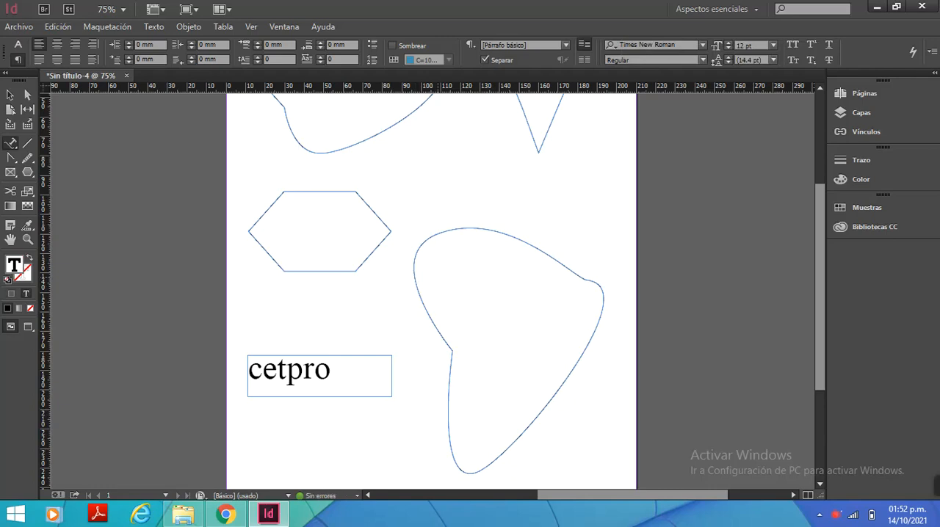
Set the font size for the new path text to 18 pt
left_click(21, 48)
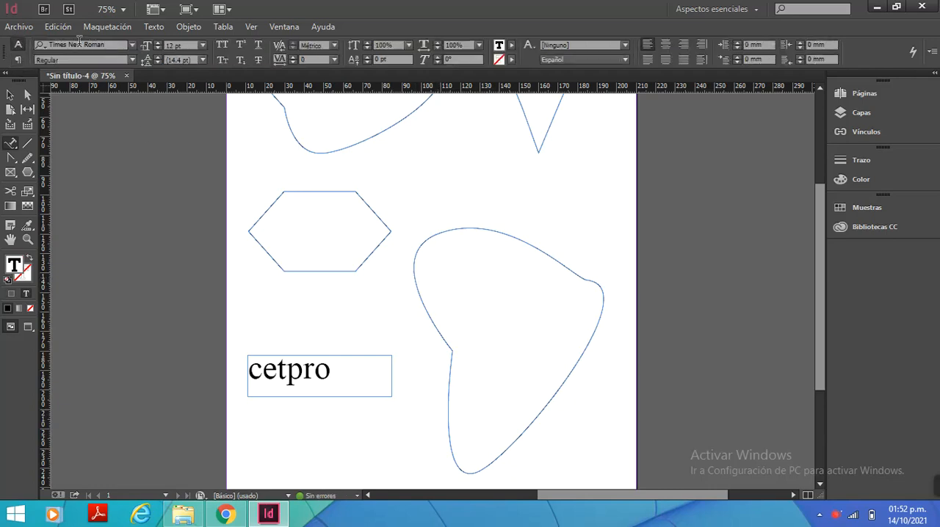
left_click(203, 45)
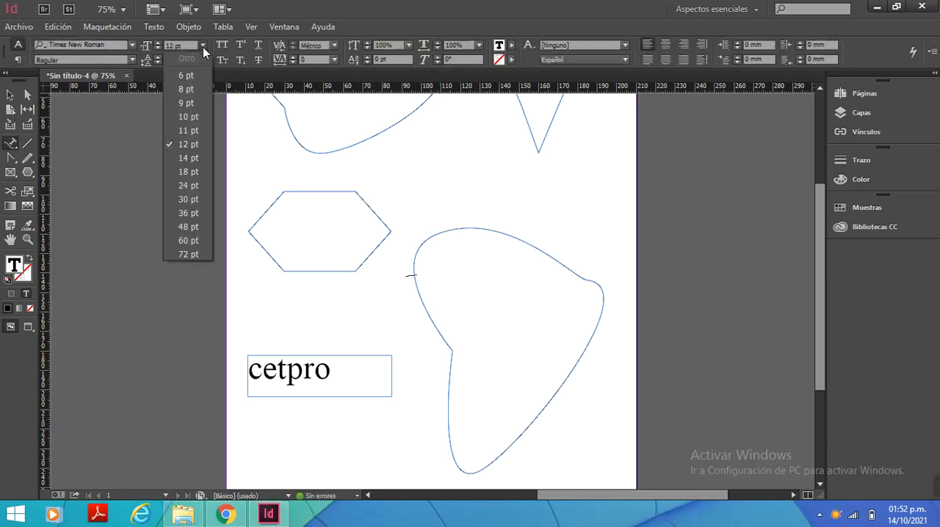
left_click(188, 171)
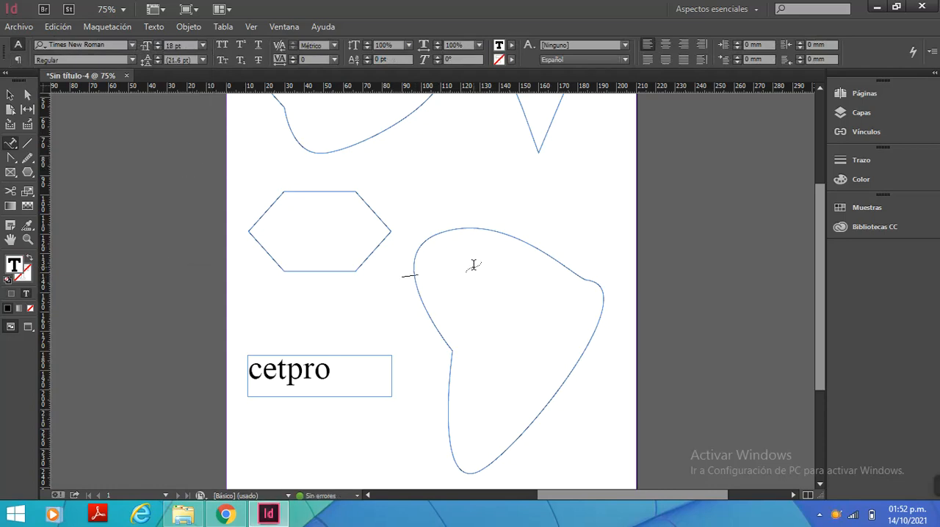
Enter "cwtpro huancayo cetpro huancayo" as text along the large curved figure's outline
left_click(411, 263)
type("cetpr")
type("o hua")
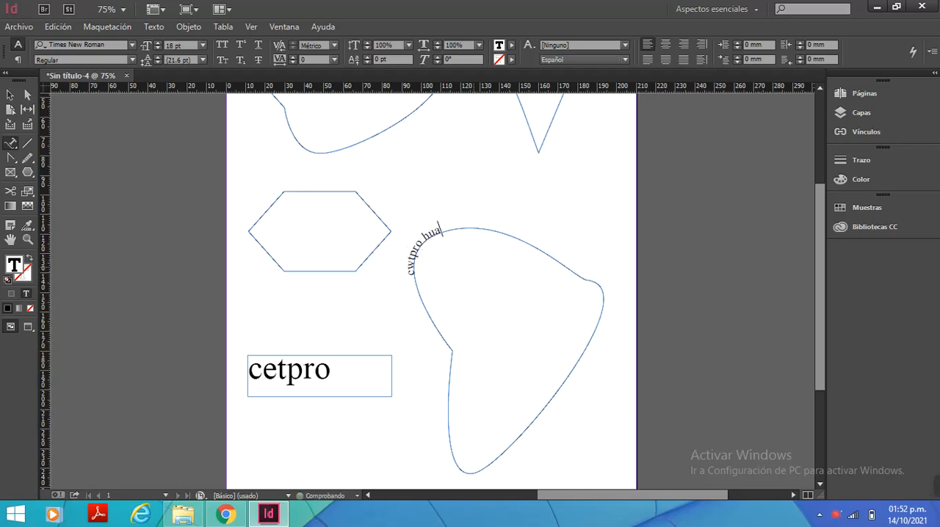
type("ndayo")
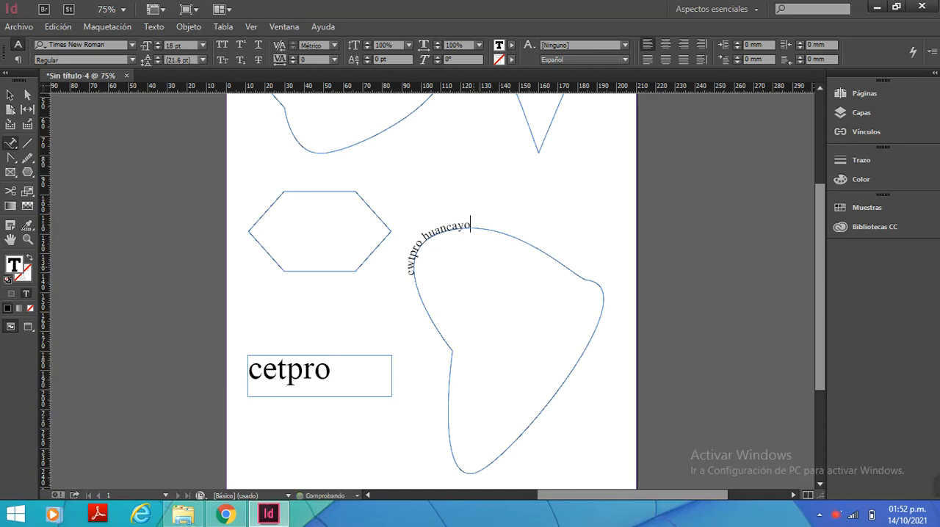
type(" cet")
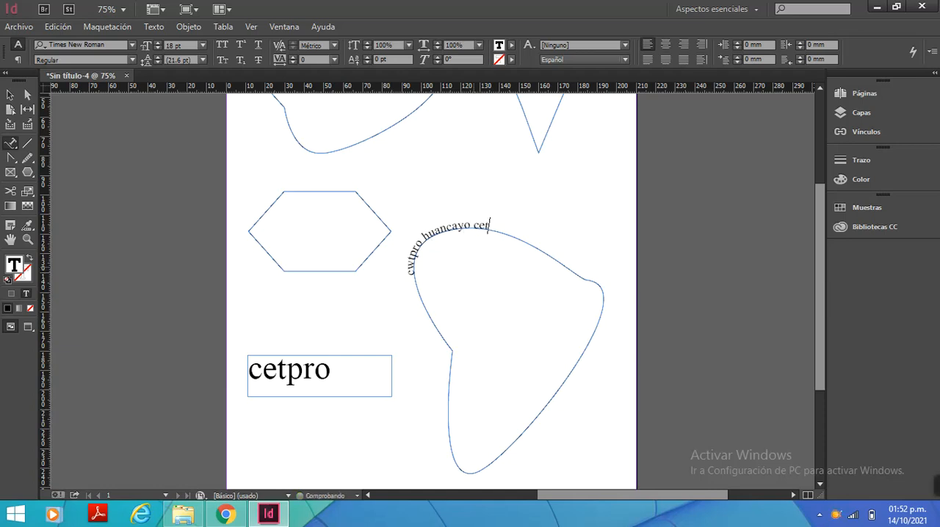
type("pro huancayo")
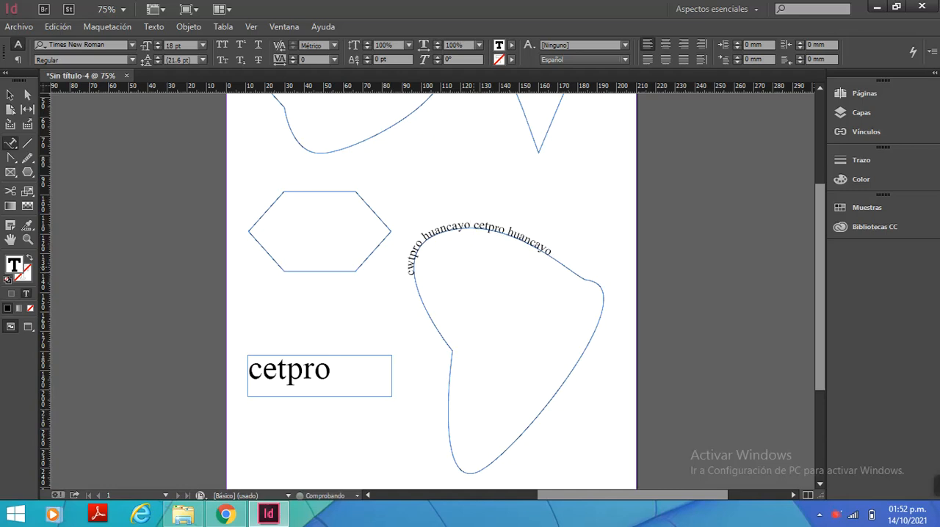
key("ctrl+minus")
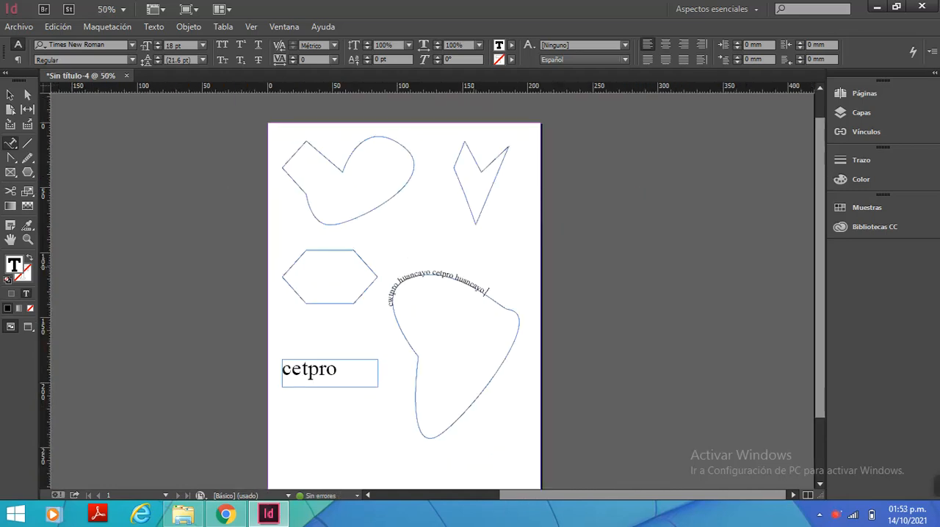
scroll(318, 134, "down", 1)
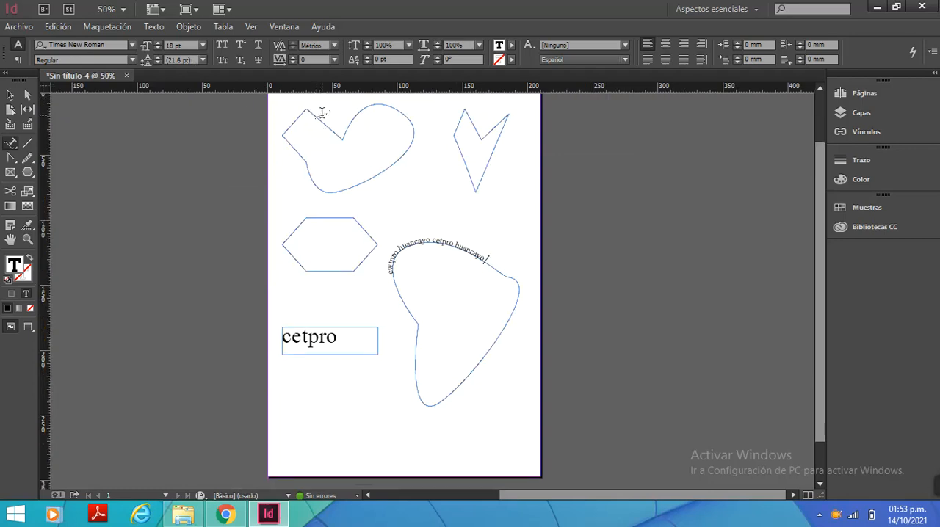
scroll(322, 112, "up", 1)
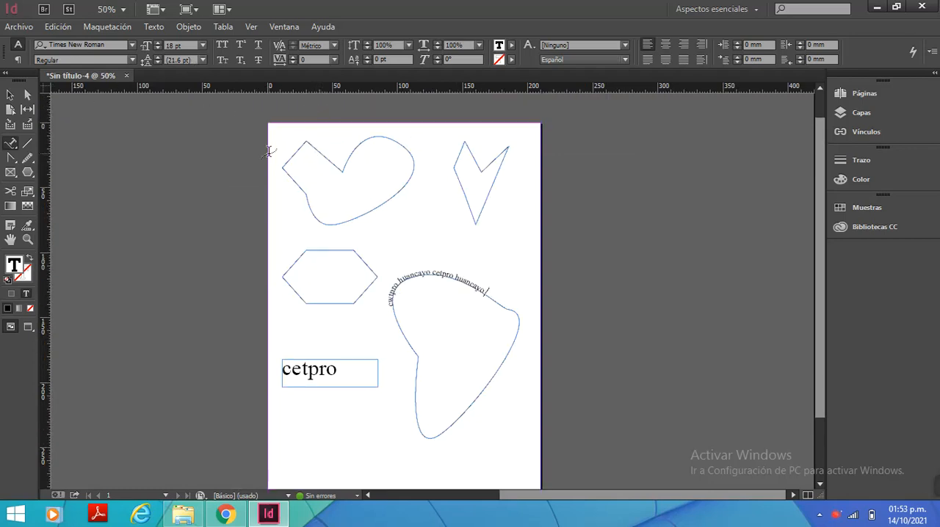
left_click_drag(815, 151, 822, 174)
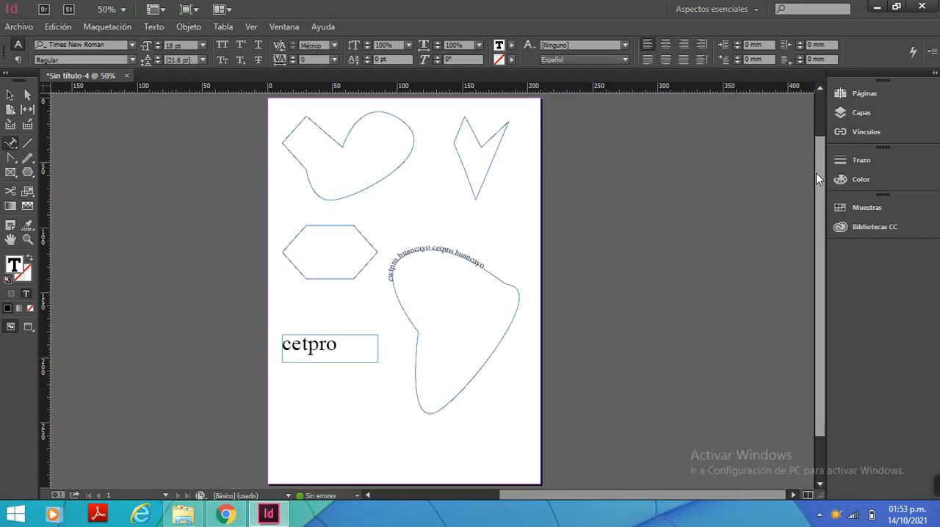
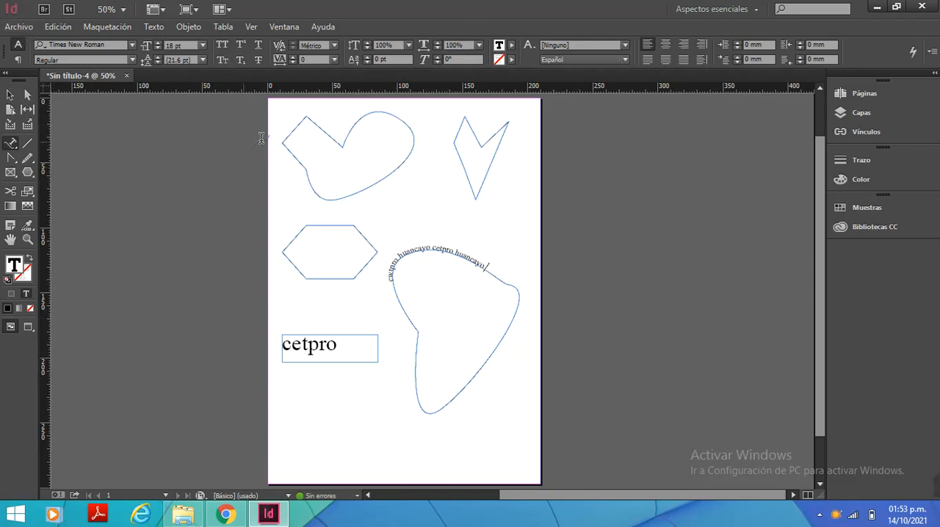
Start saving the document with Downloads as the destination folder
left_click(20, 27)
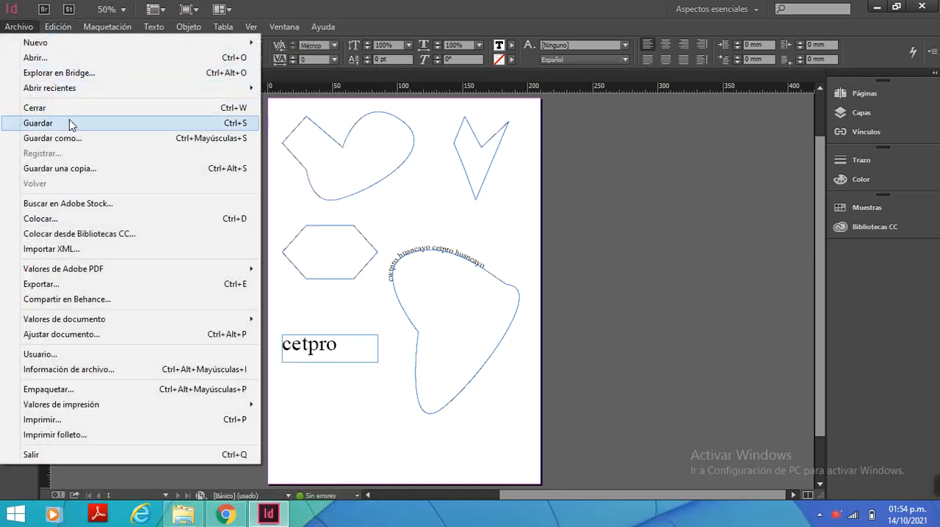
left_click(71, 123)
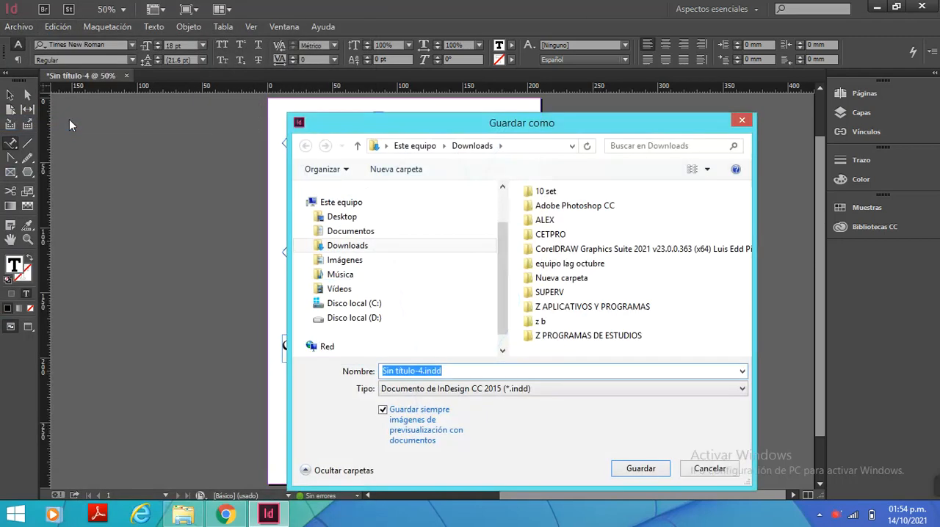
left_click_drag(428, 131, 699, 353)
left_click_drag(350, 74, 232, 26)
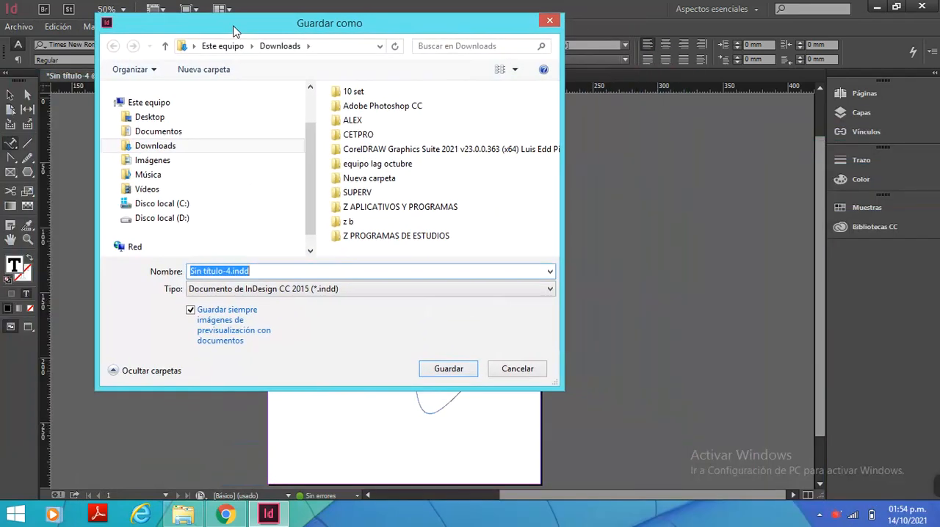
left_click(179, 152)
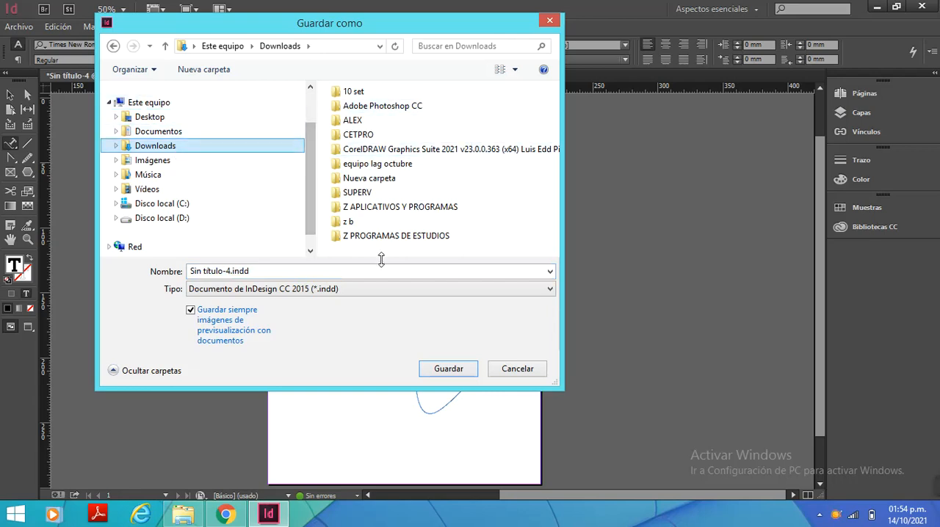
Name the file PRIMERA PRACTICA and save it as an InDesign CC 2015 document (*.indd)
left_click(248, 271)
left_click(255, 271)
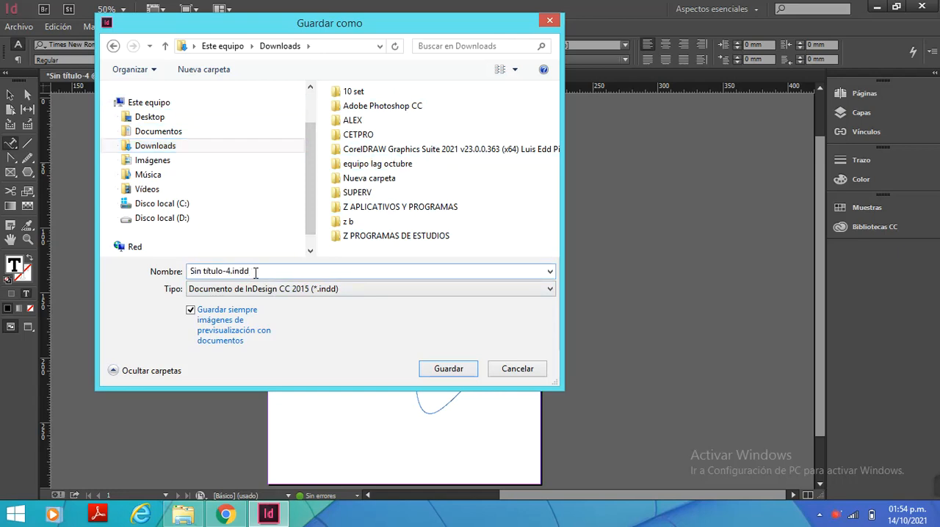
mouse_move(253, 272)
left_mouse_down()
mouse_move(233, 270)
mouse_move(256, 270)
mouse_move(243, 270)
left_mouse_up()
left_click(260, 271)
left_click_drag(260, 270, 138, 256)
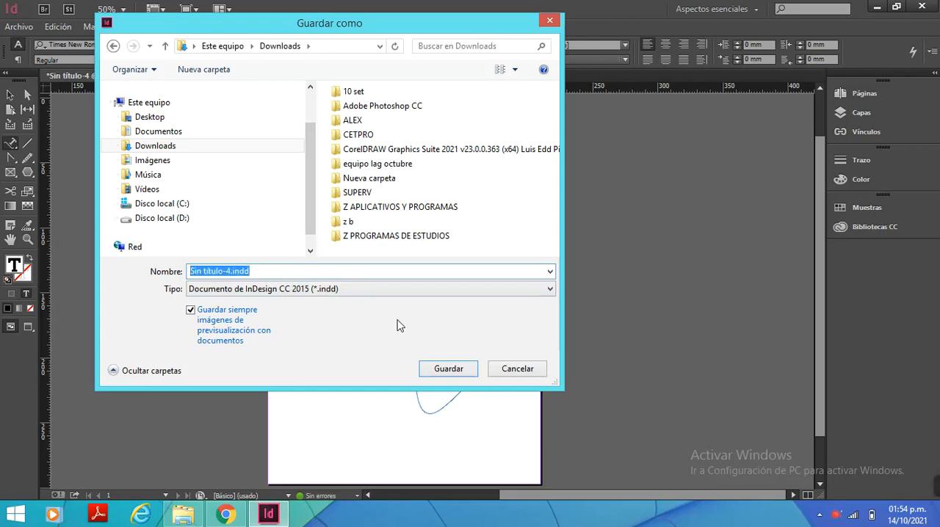
type("P")
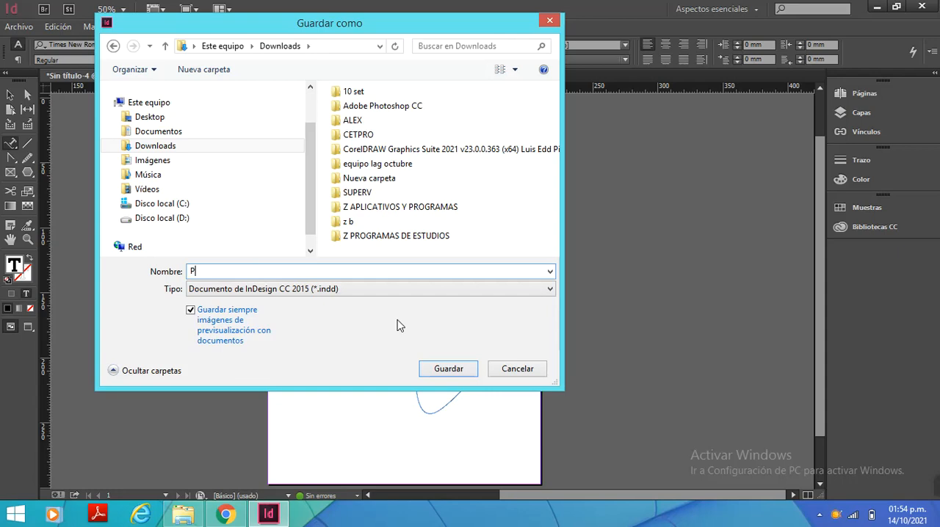
type("RIMERA PRACTICA")
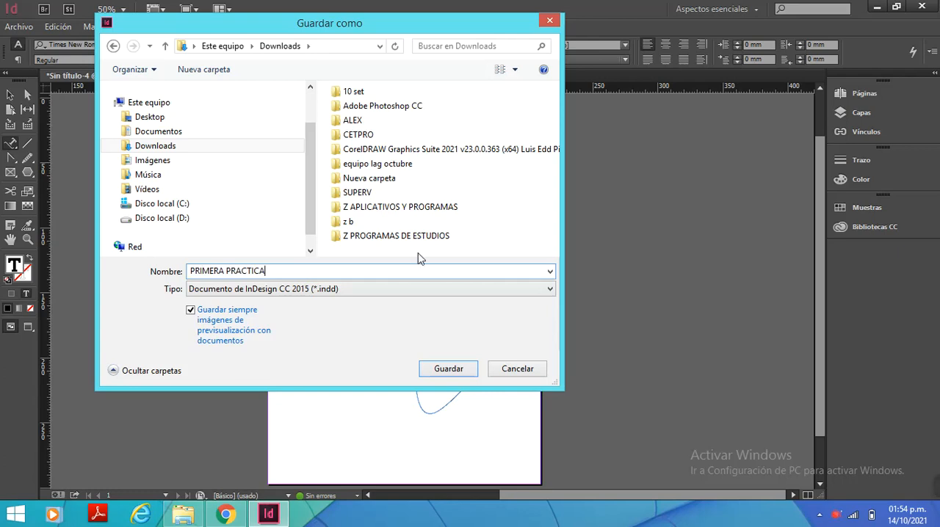
left_click(503, 290)
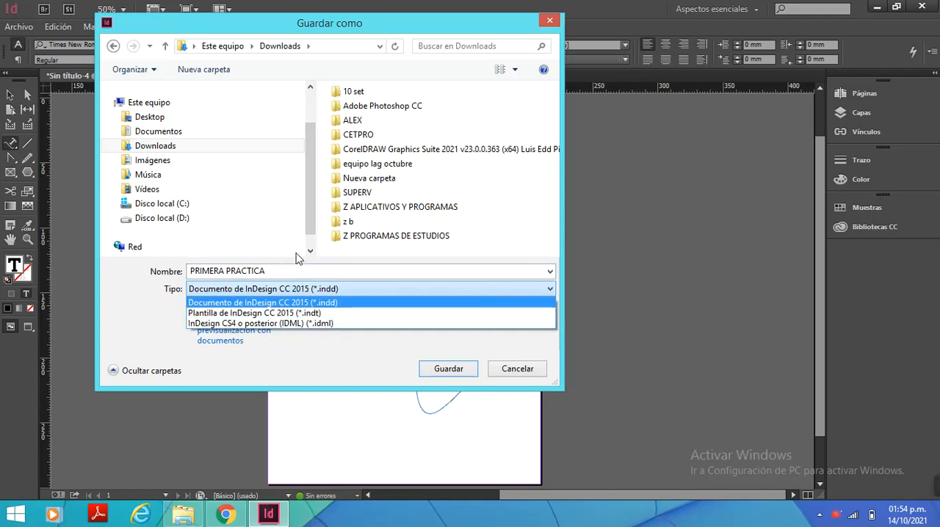
left_click(175, 313)
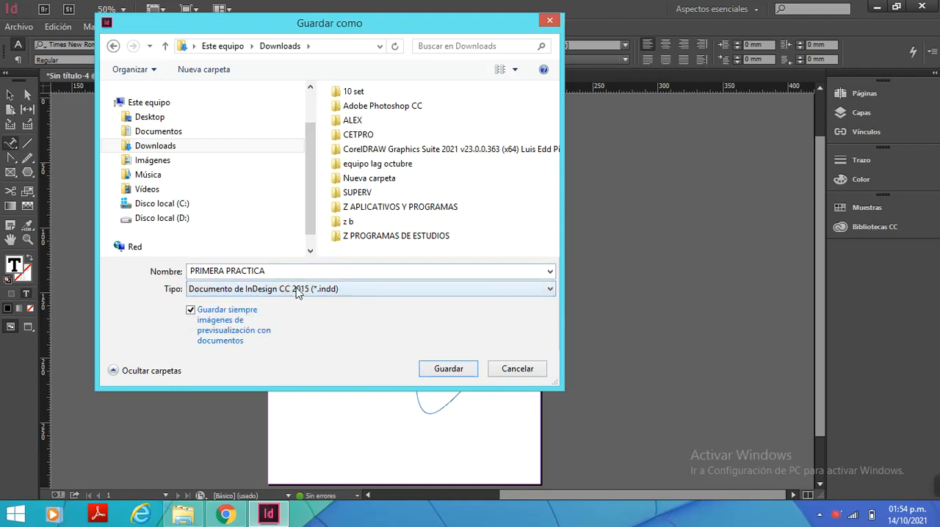
left_click(450, 372)
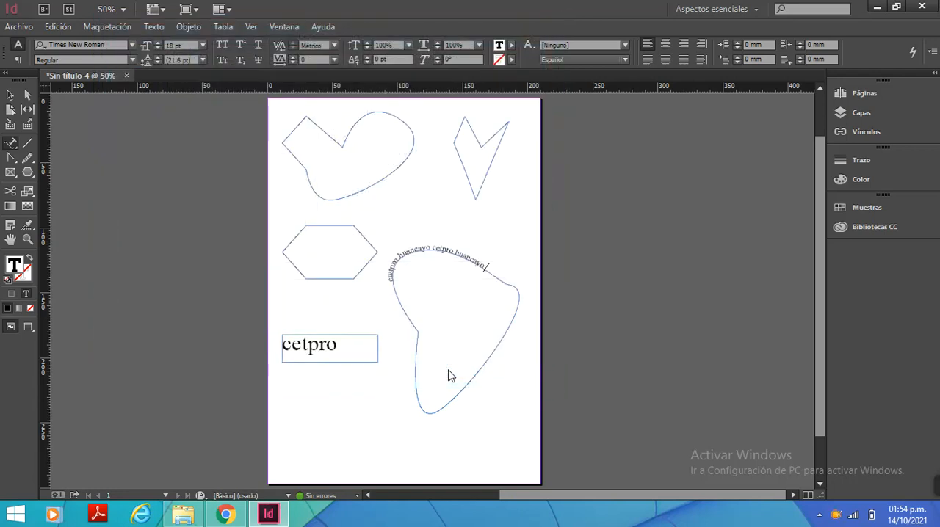
Switch to File Explorer, check for PRIMERA PRACTICA.indd in the refreshed Downloads folder, and return to InDesign
left_click(184, 516)
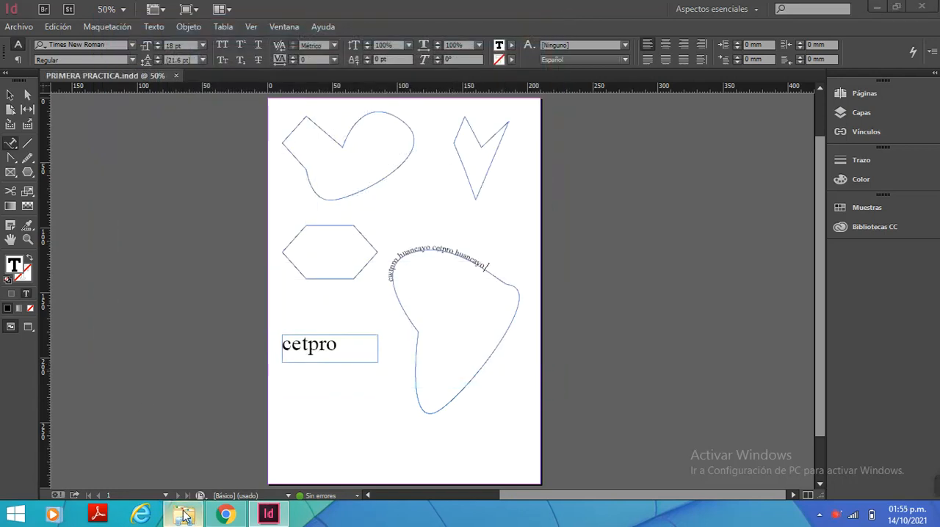
right_click(298, 383)
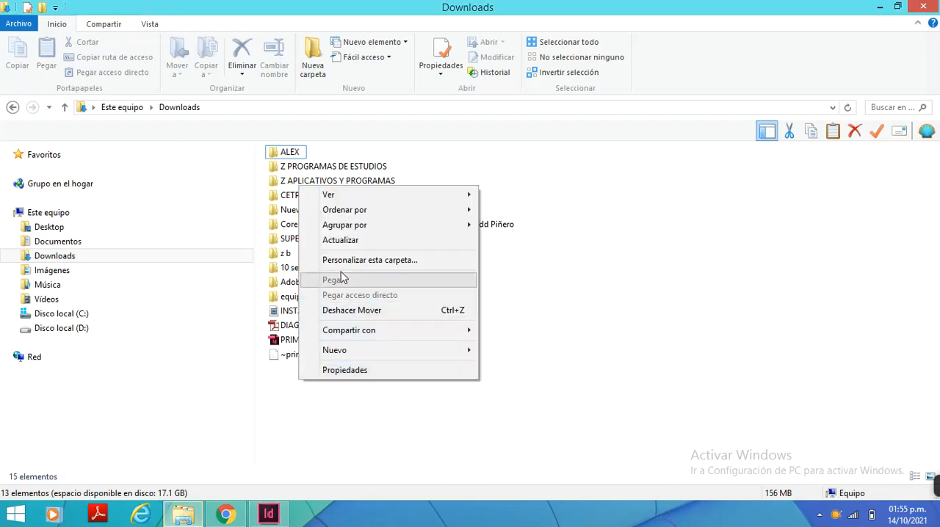
left_click(340, 240)
left_click(323, 340)
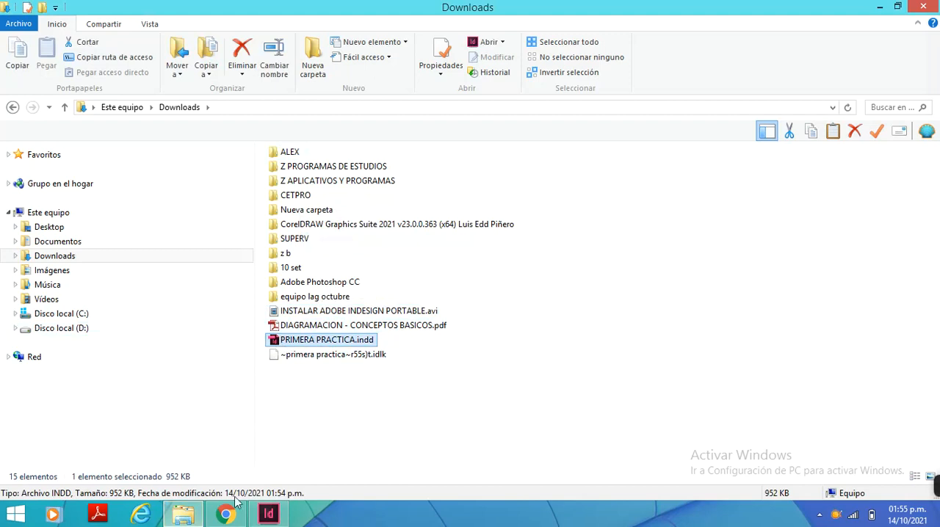
left_click(225, 514)
left_click(225, 514)
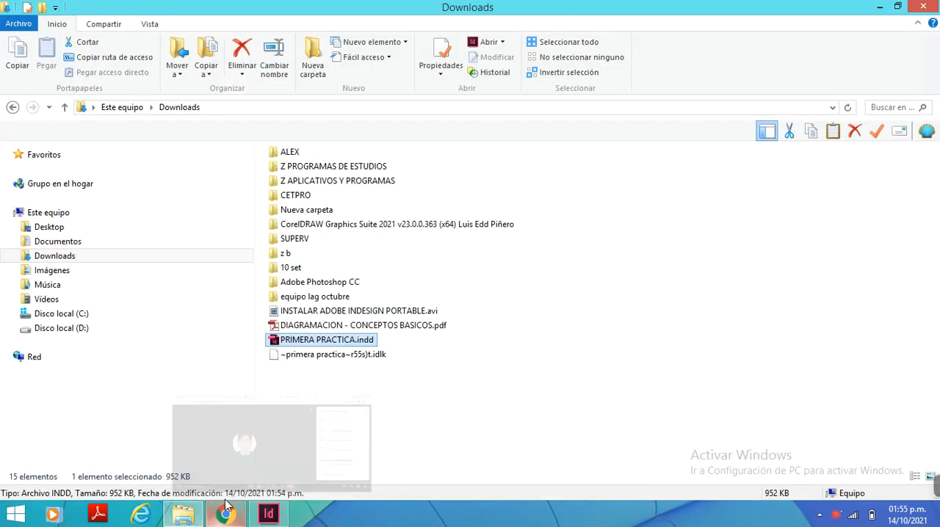
left_click(268, 514)
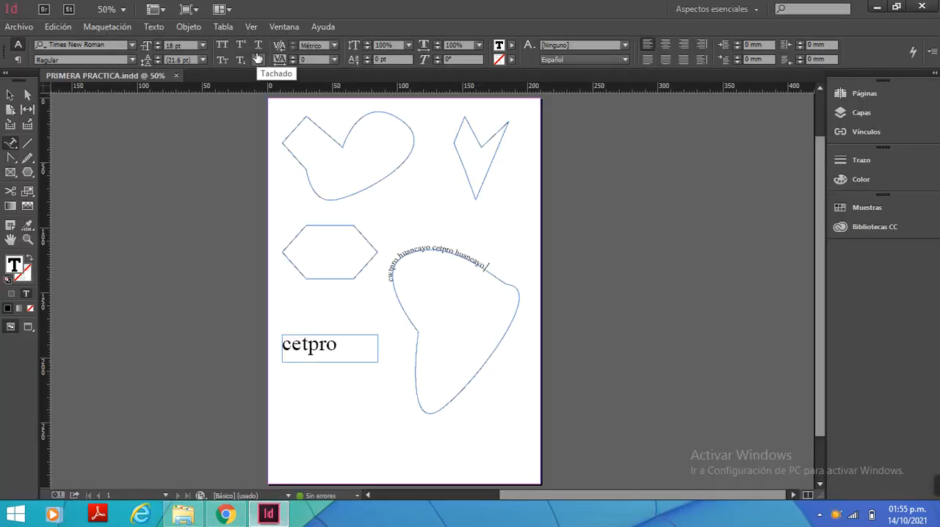
Close the document and reopen PRIMERA PRACTICA.indd from the Downloads folder
left_click(176, 76)
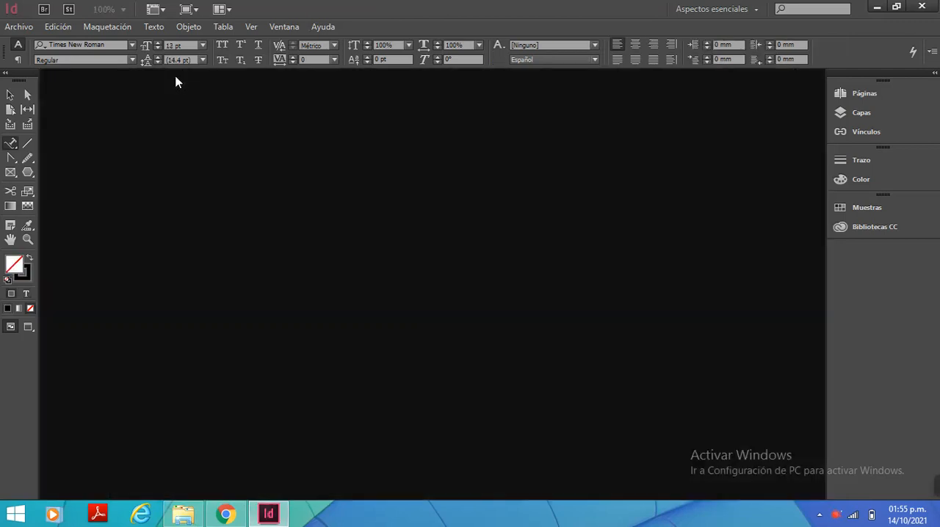
left_click(19, 27)
left_click(33, 59)
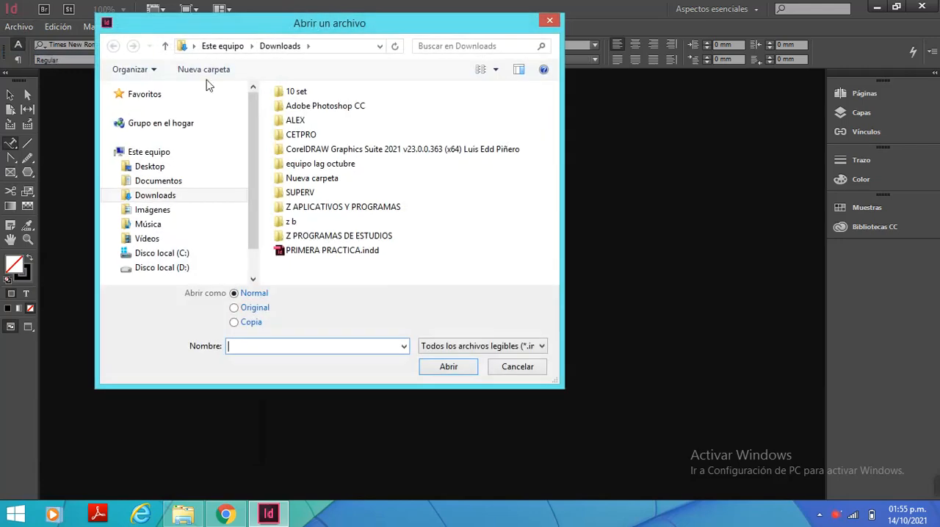
left_click(330, 251)
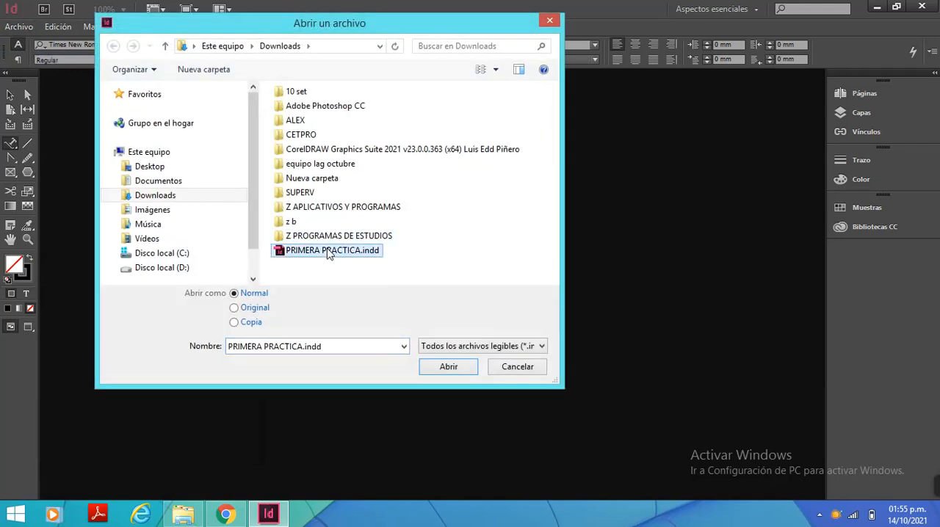
left_click(446, 367)
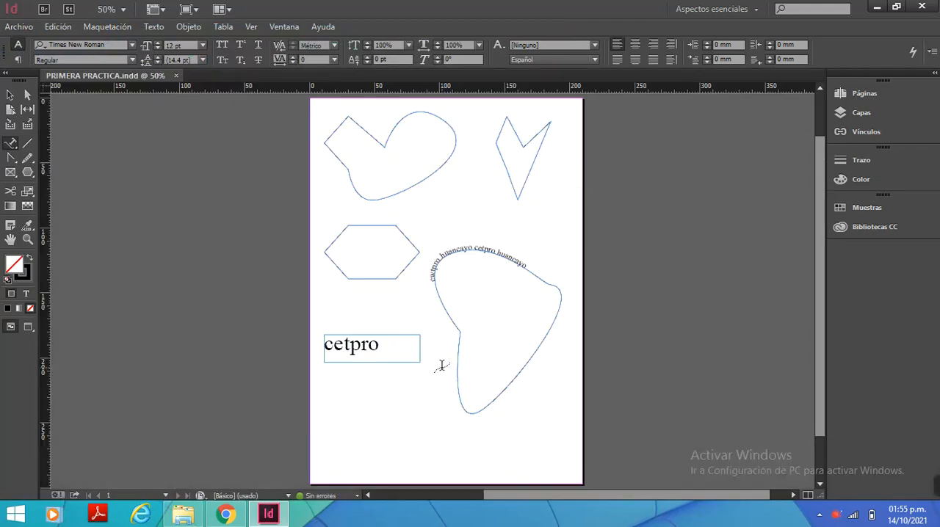
Start exporting the document to the Downloads folder under the name PRIMERA PRACTICA.pdf
left_click(12, 31)
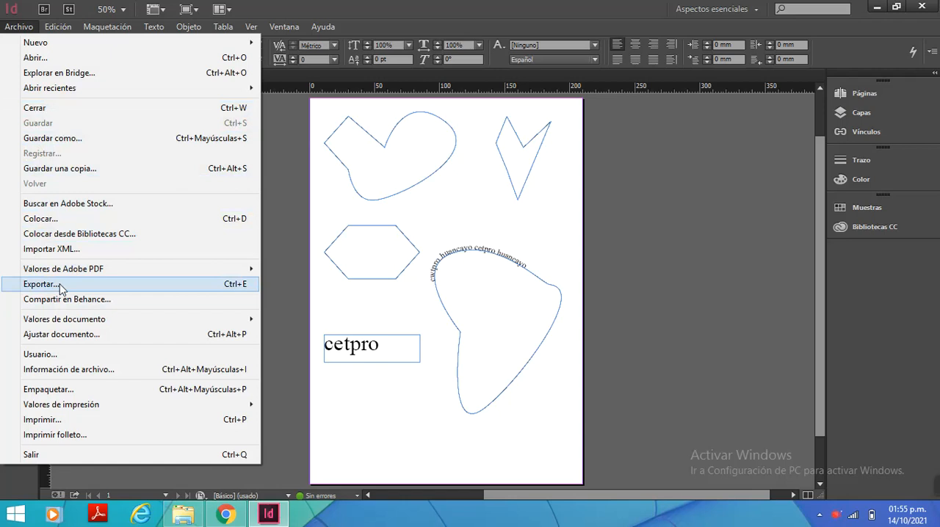
left_click(98, 287)
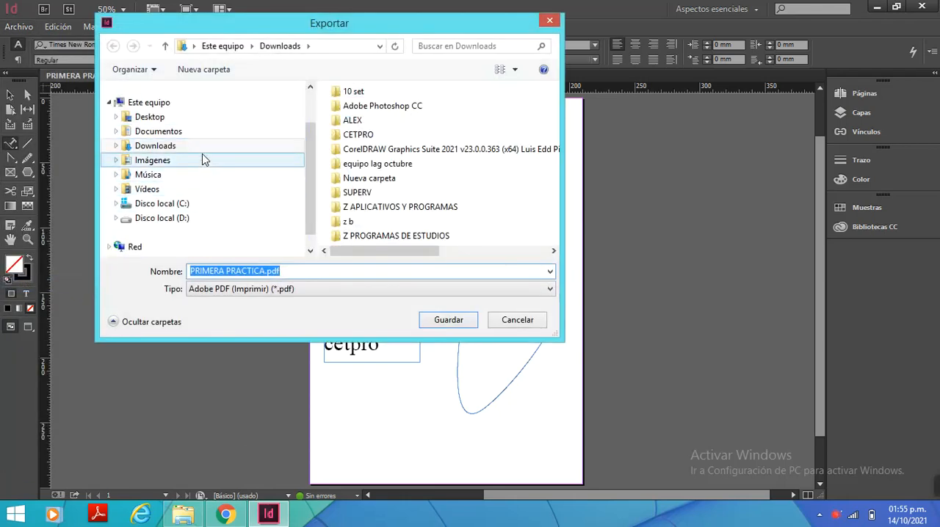
left_click(210, 147)
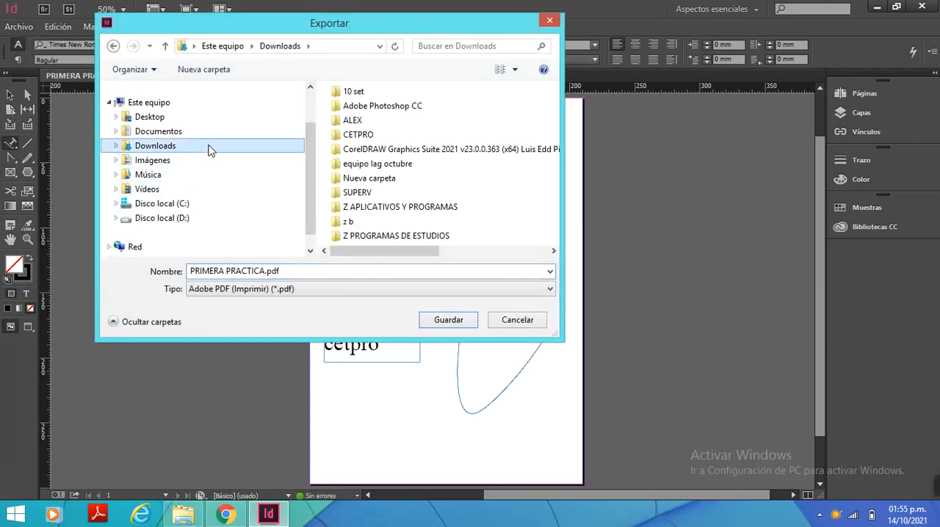
left_click(270, 276)
left_click(298, 273)
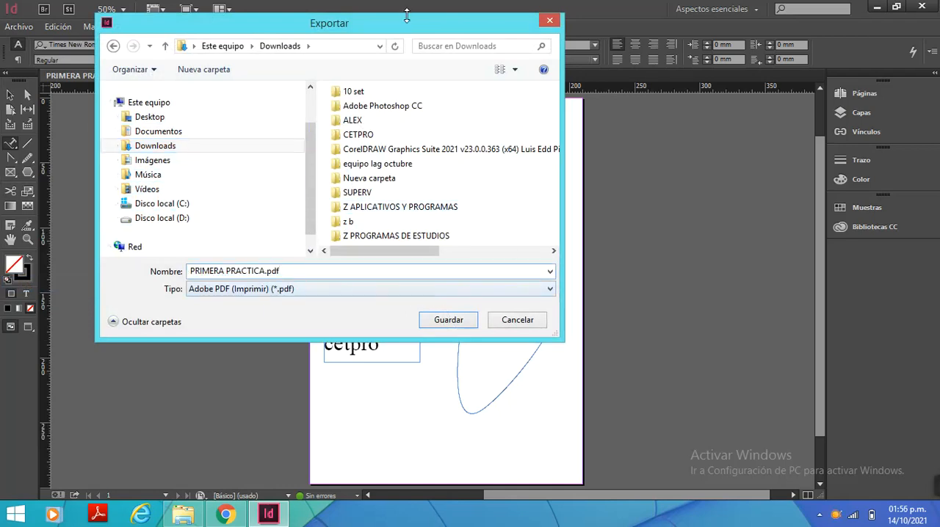
Examine the file formats offered for the export, keeping the page behind the dialog in sight
left_click_drag(410, 32, 376, 56)
left_click(517, 313)
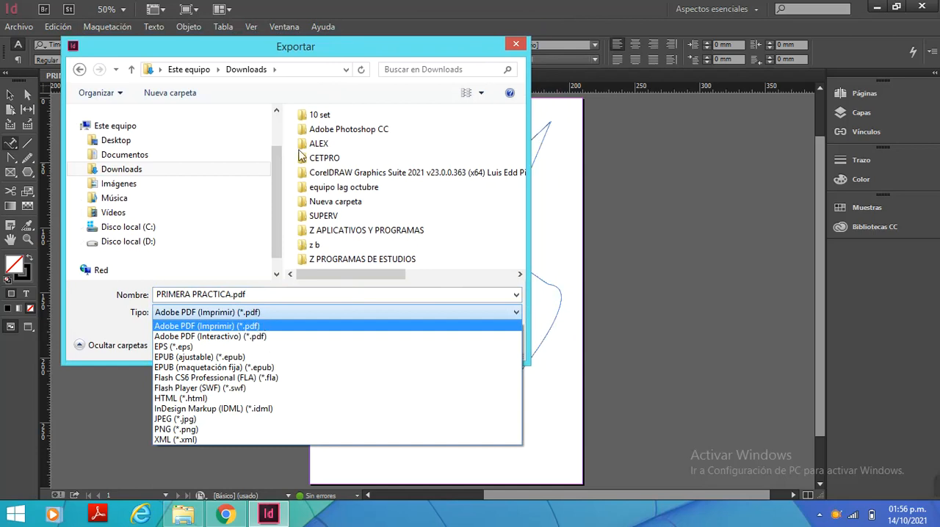
left_click(309, 56)
mouse_move(288, 42)
left_mouse_down()
mouse_move(564, 149)
mouse_move(745, 375)
mouse_move(675, 345)
mouse_move(287, 41)
left_mouse_up()
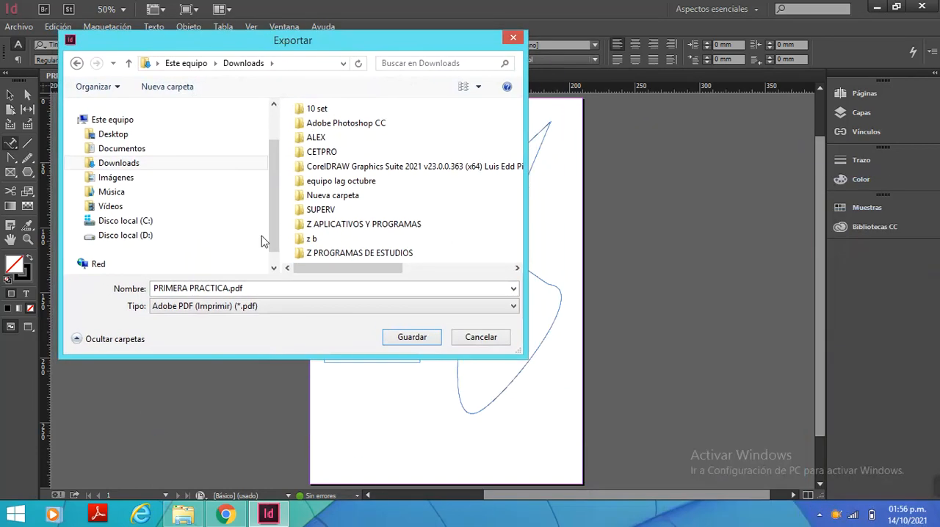
left_click(289, 306)
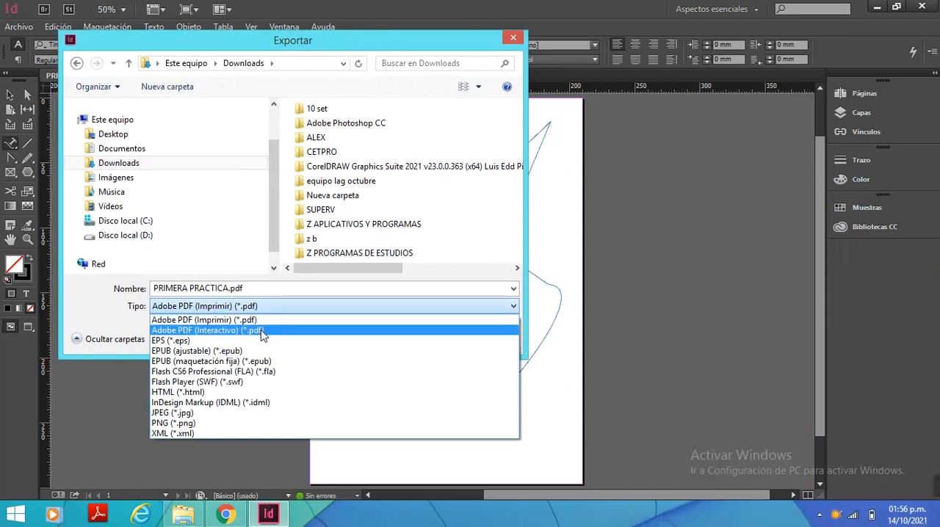
left_click(391, 41)
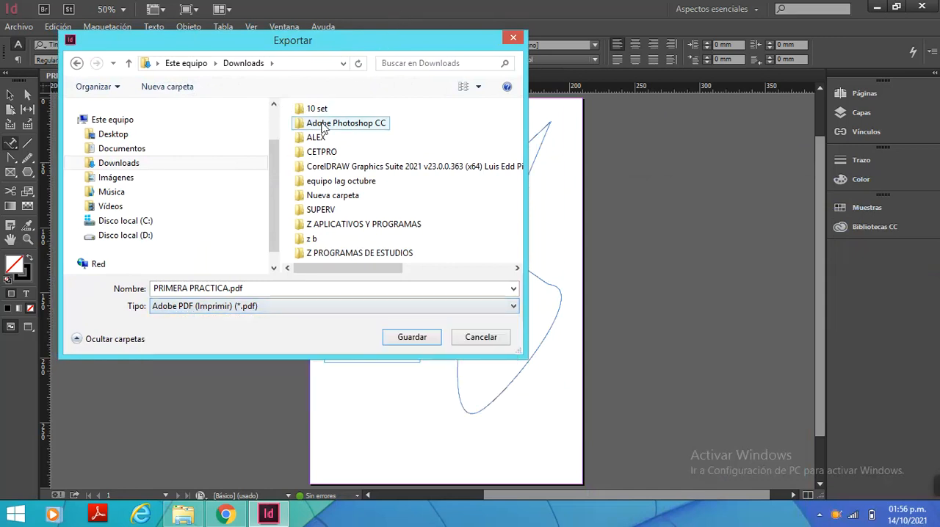
left_click_drag(336, 38, 133, 148)
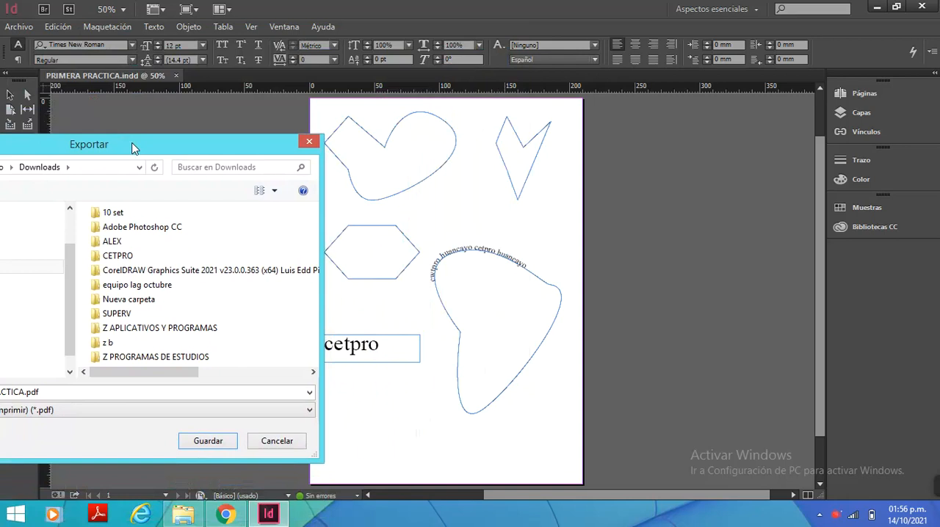
left_click_drag(133, 149, 243, 117)
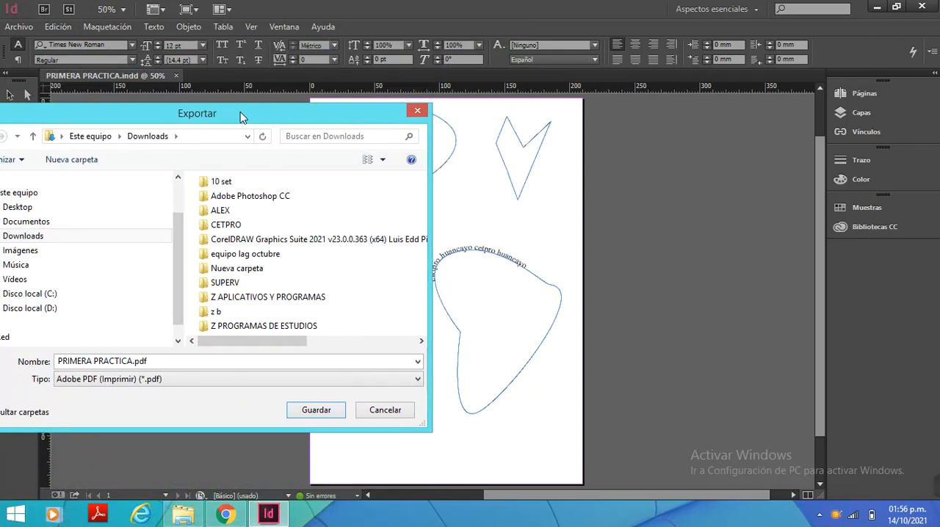
left_click_drag(240, 112, 277, 112)
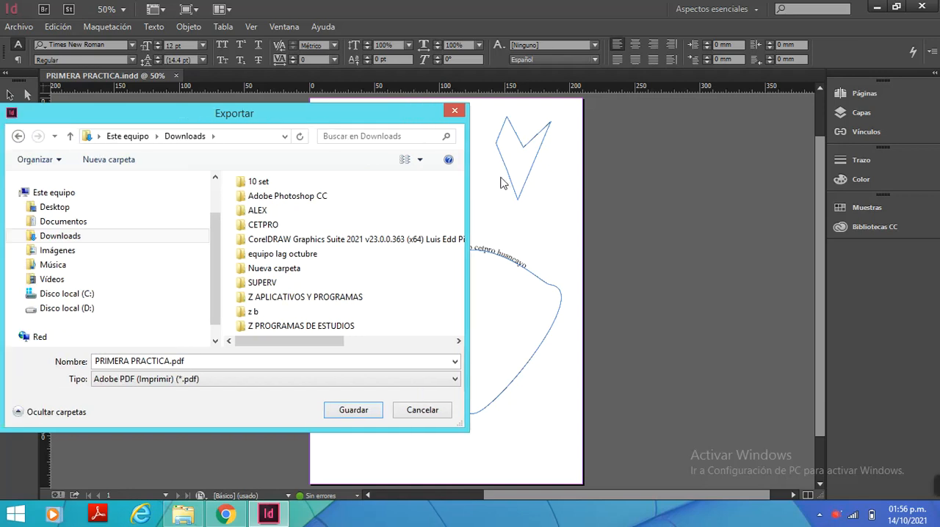
left_click_drag(342, 120, 398, 114)
left_click(516, 380)
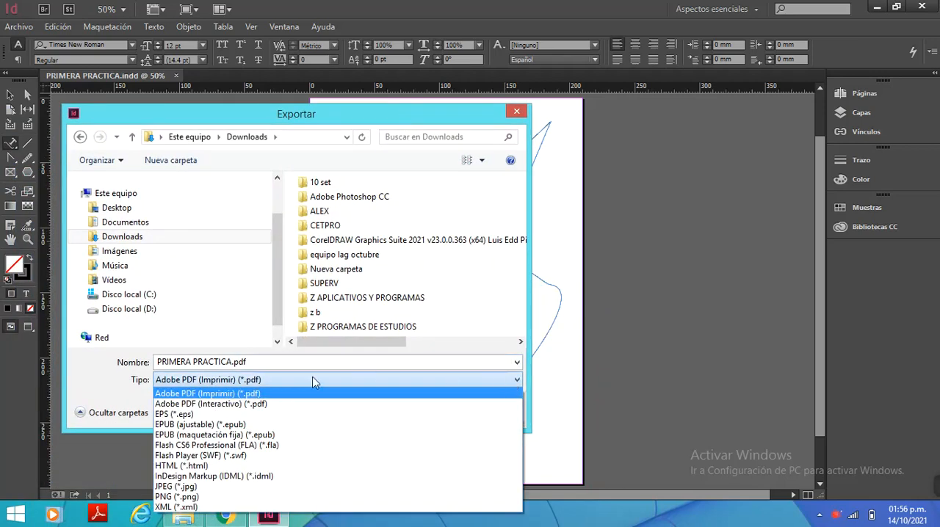
left_click(251, 405)
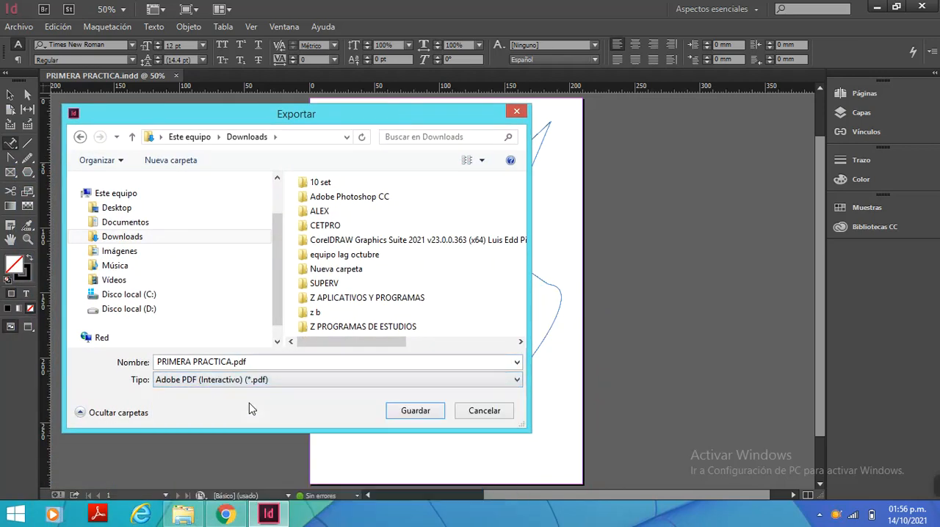
left_click_drag(345, 123, 367, 116)
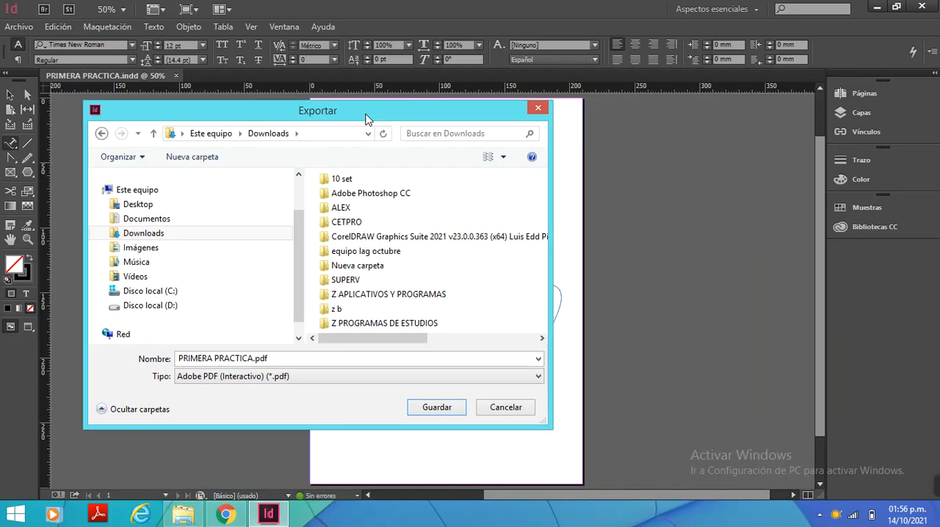
left_click(534, 377)
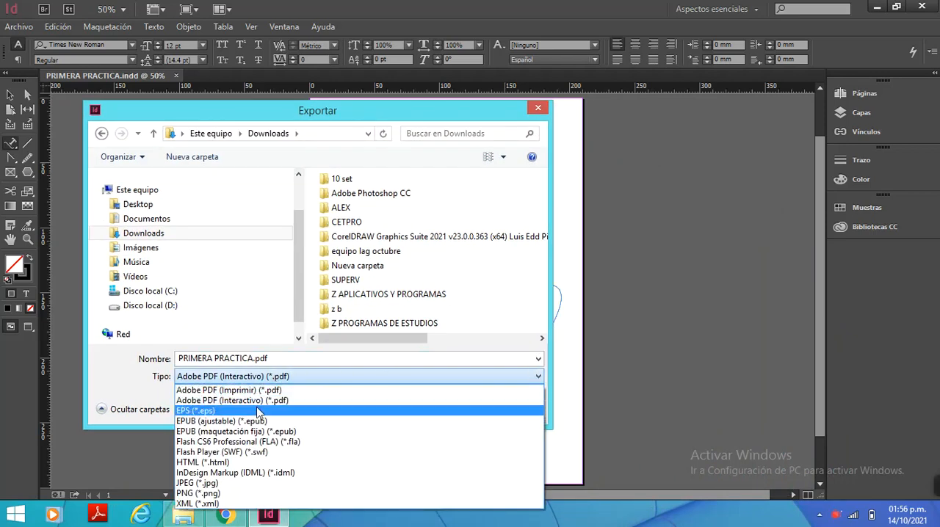
left_click(228, 390)
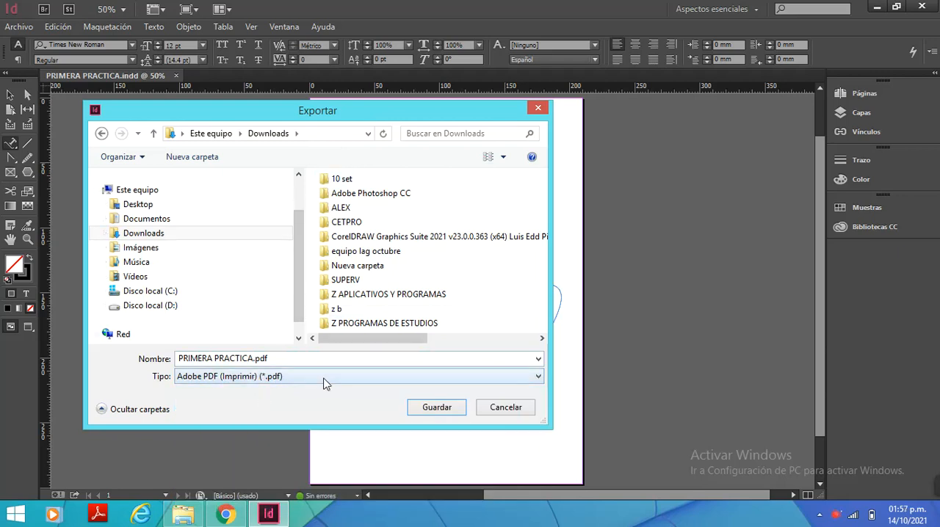
Export the document to Downloads as PRIMERA PRACTICA.pdf in Adobe PDF (Imprimir) format, using the [Impresión de alta calidad] preset
left_click(279, 378)
left_click(263, 391)
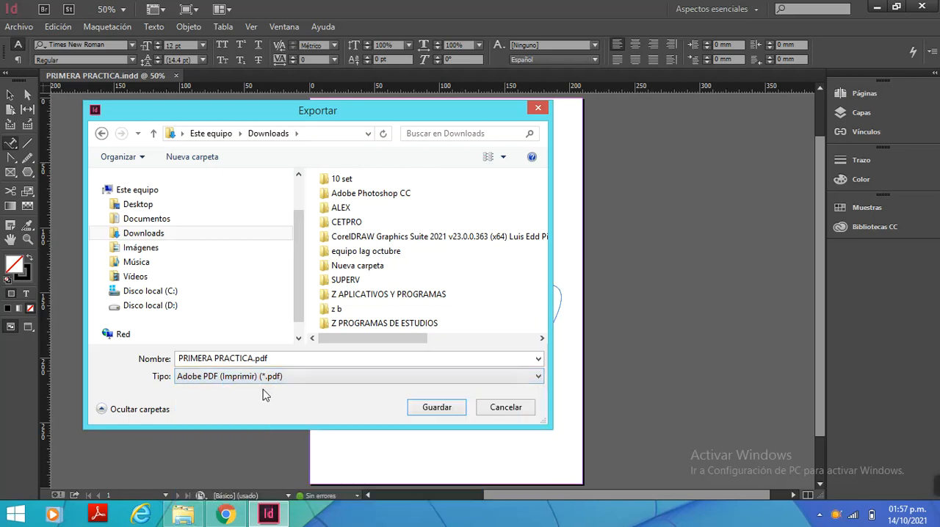
left_click(275, 359)
left_click(283, 359)
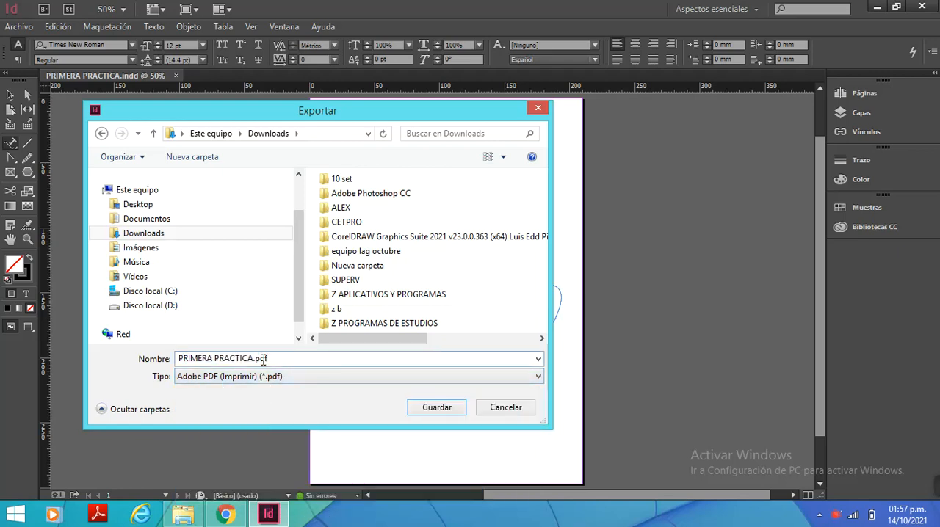
left_click(446, 409)
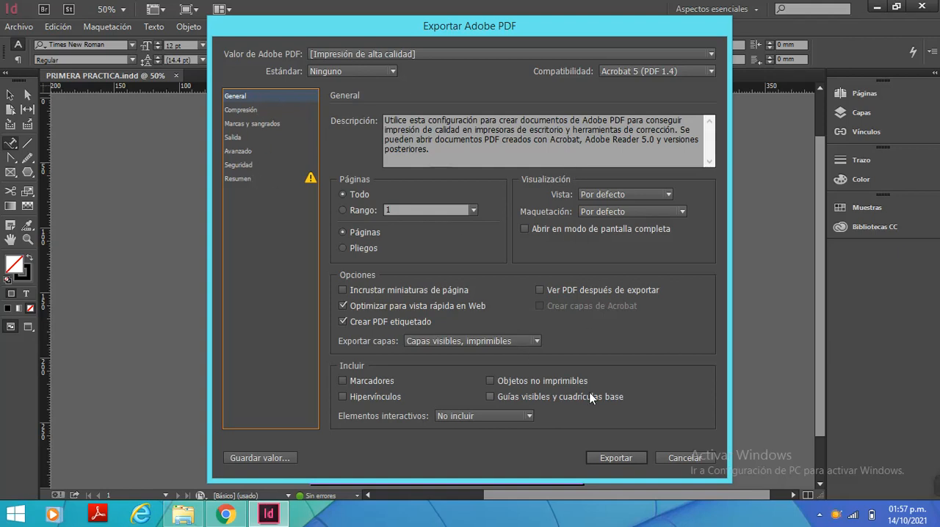
left_click(606, 456)
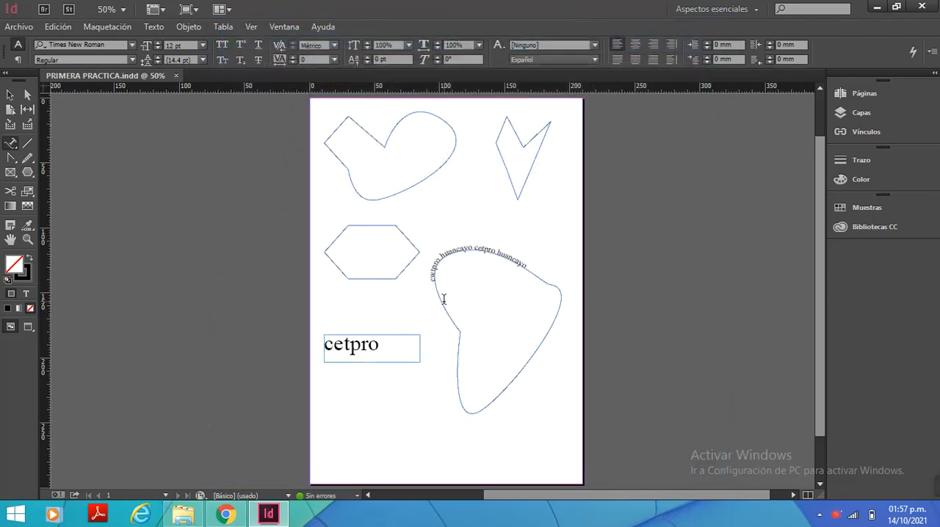
Switch to File Explorer, open PRIMERA PRACTICA.pdf from Downloads in Adobe Reader, and accept the license agreement
left_click(179, 520)
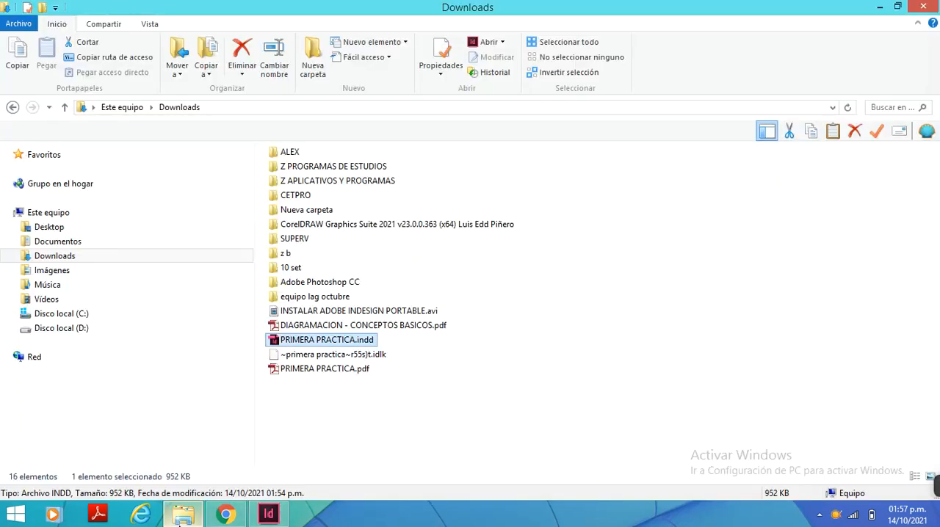
double_click(336, 369)
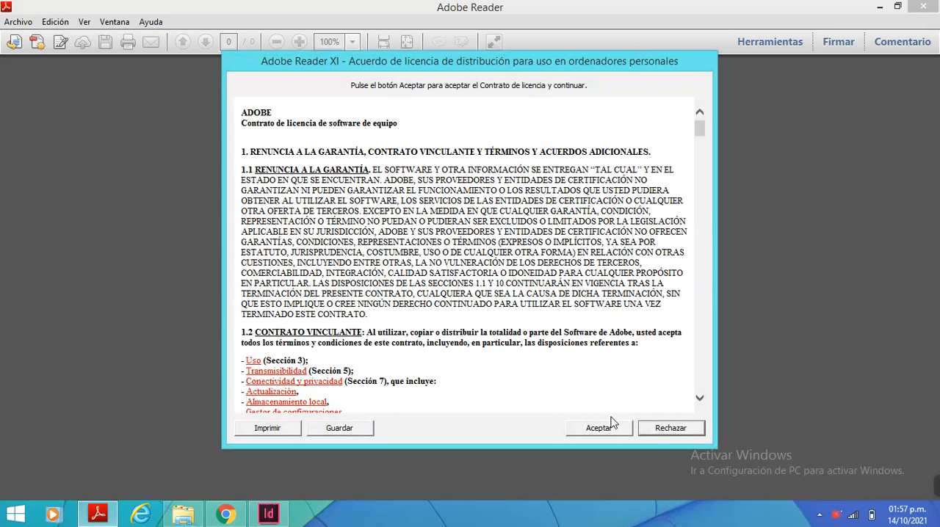
left_click(599, 427)
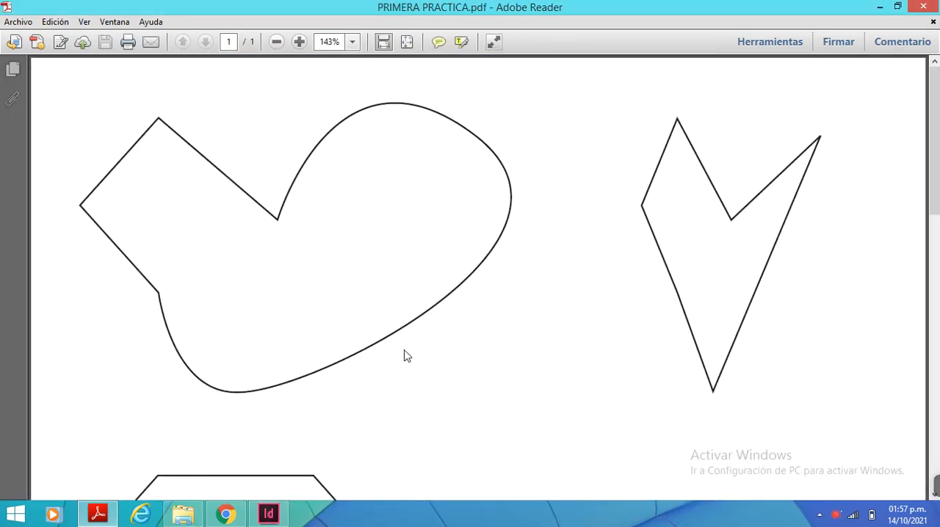
Examine the exported PDF's drawn shapes and text with the whole page fitted in view
key("ctrl+0")
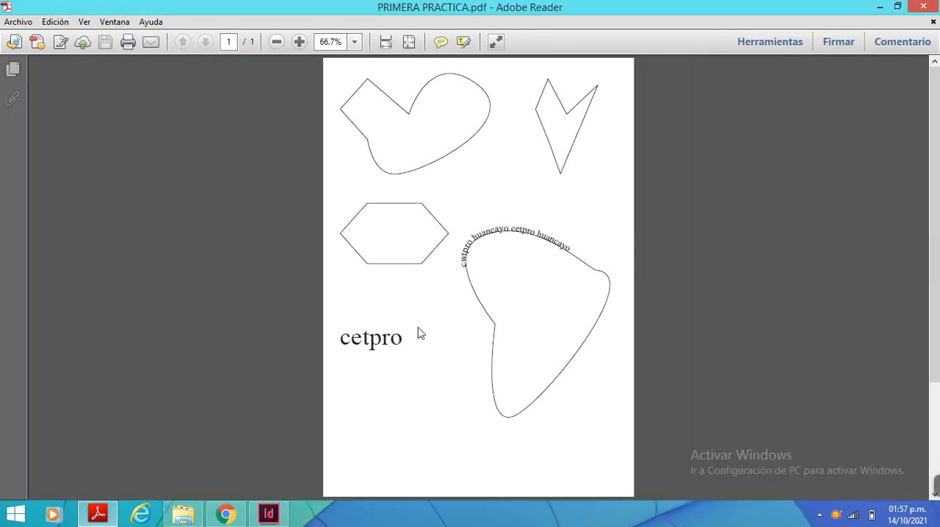
scroll(420, 334, "down", 2)
scroll(420, 333, "up", 1)
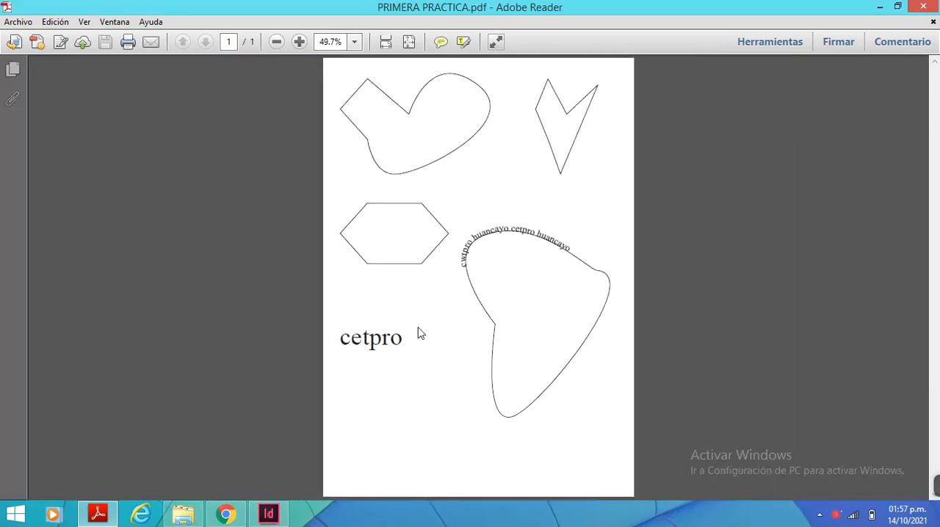
scroll(420, 334, "up", 2)
scroll(420, 333, "down", 4)
scroll(420, 334, "up", 2)
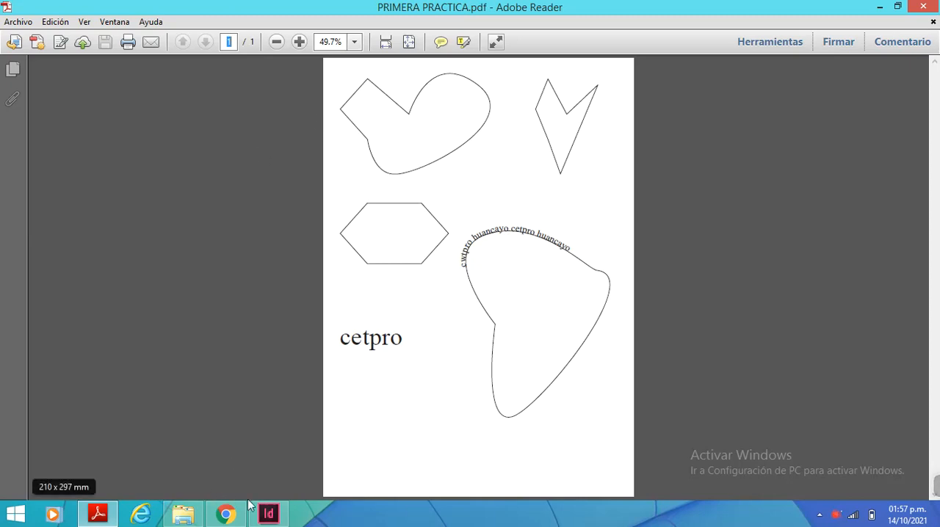
Return to InDesign, then switch to File Explorer and compare the PRIMERA PRACTICA.indd and PRIMERA PRACTICA.pdf files in Downloads
left_click(268, 514)
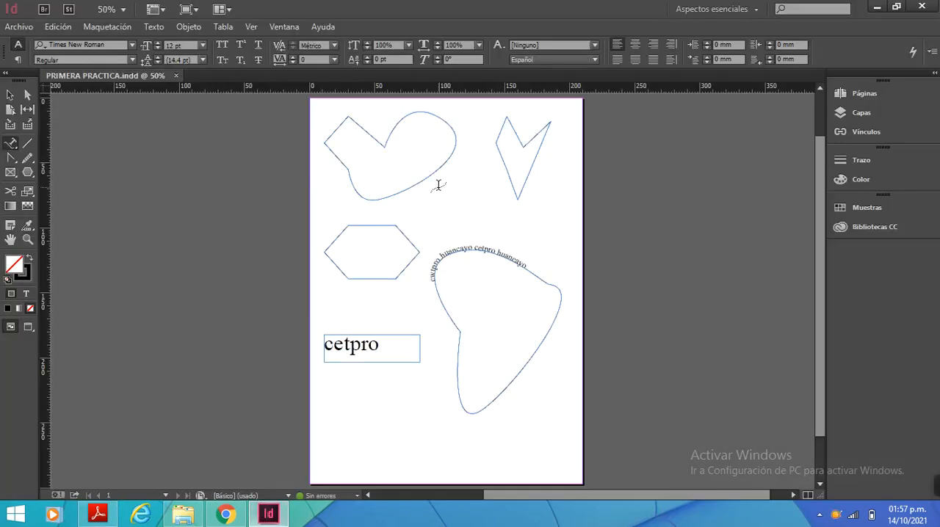
left_click(191, 519)
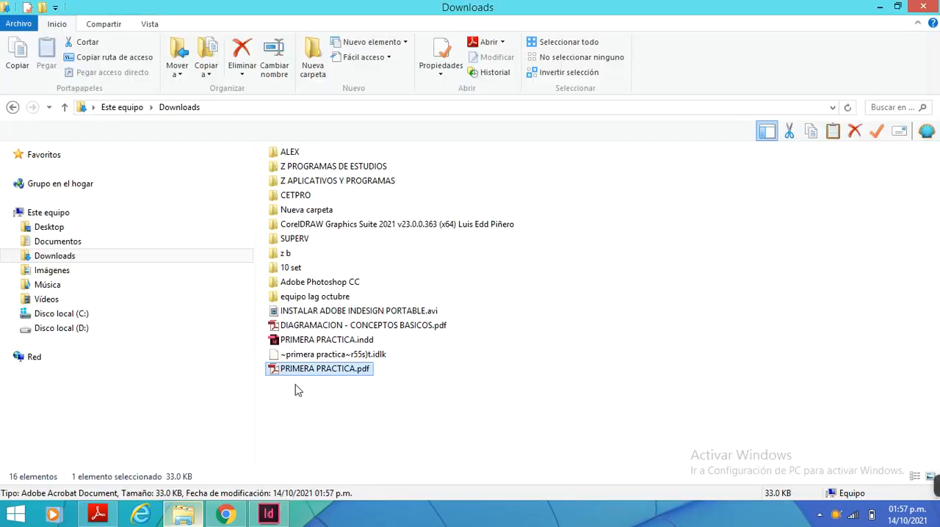
left_click(312, 342)
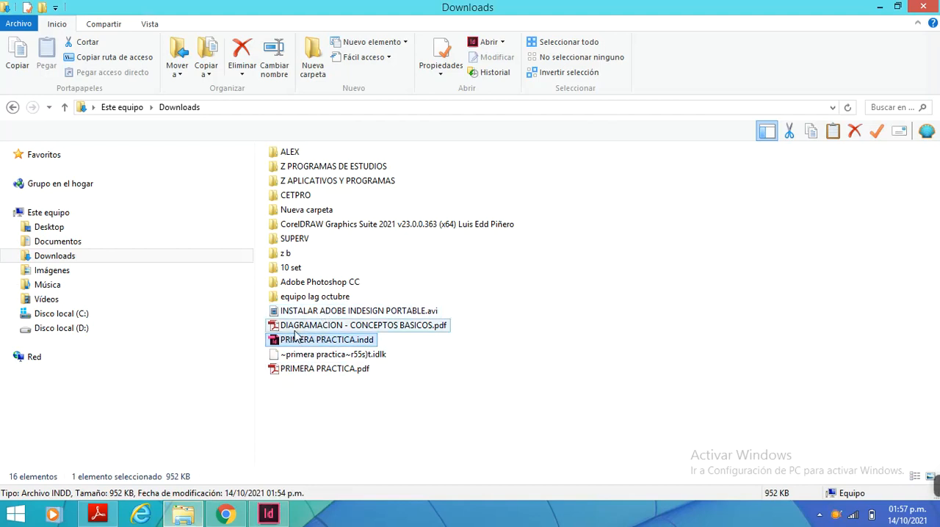
left_click(294, 369)
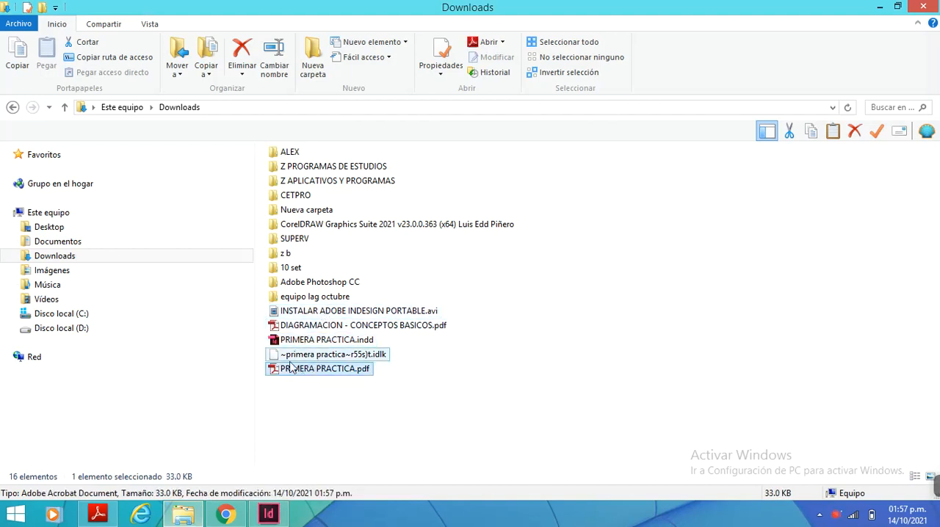
Switch to Adobe Reader to compare the exported PDF with the original document, and return to InDesign
left_click(102, 513)
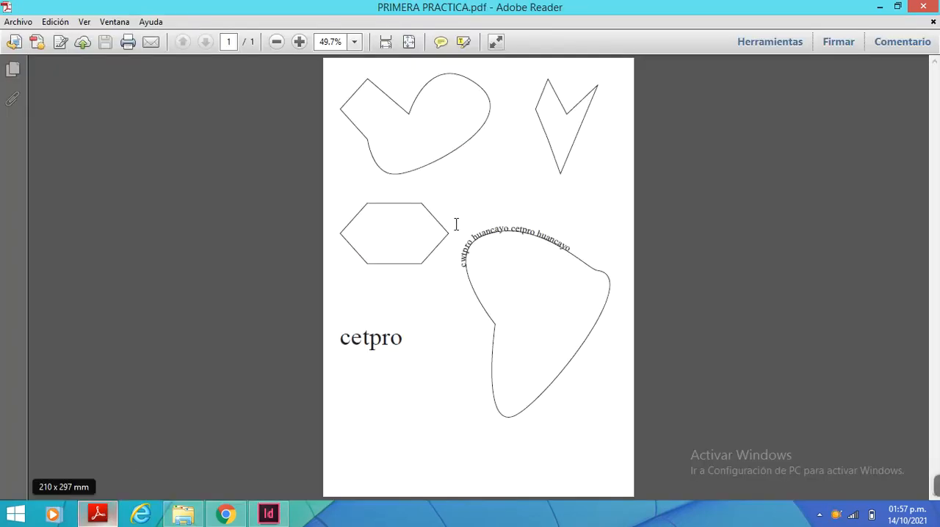
left_click(227, 514)
left_click(227, 515)
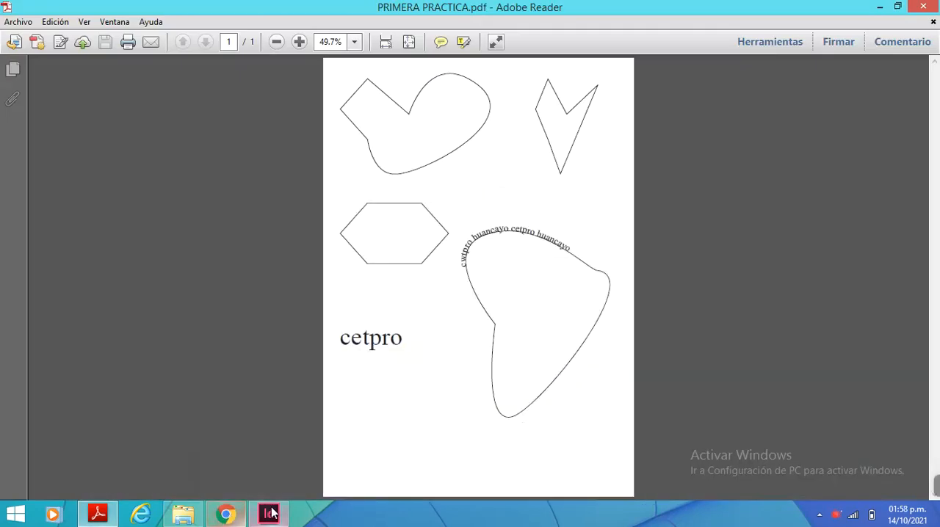
left_click(267, 514)
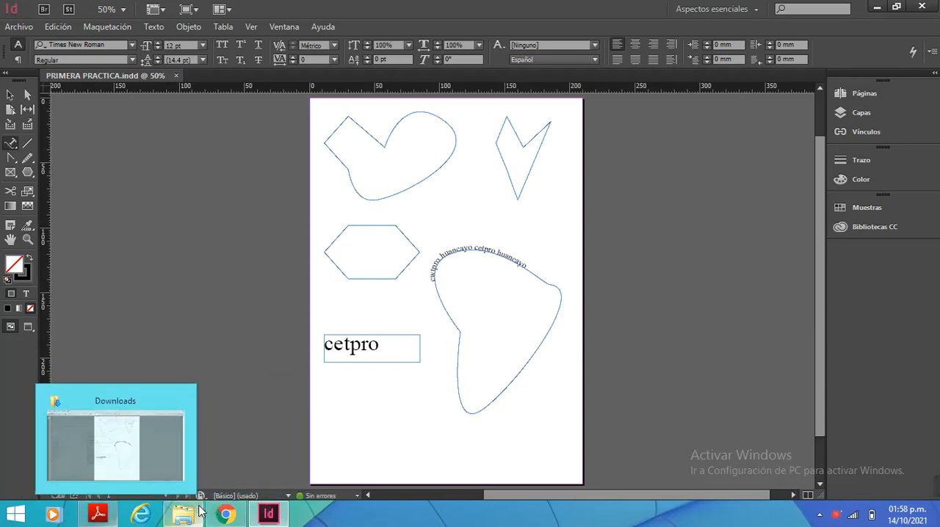
left_click(266, 514)
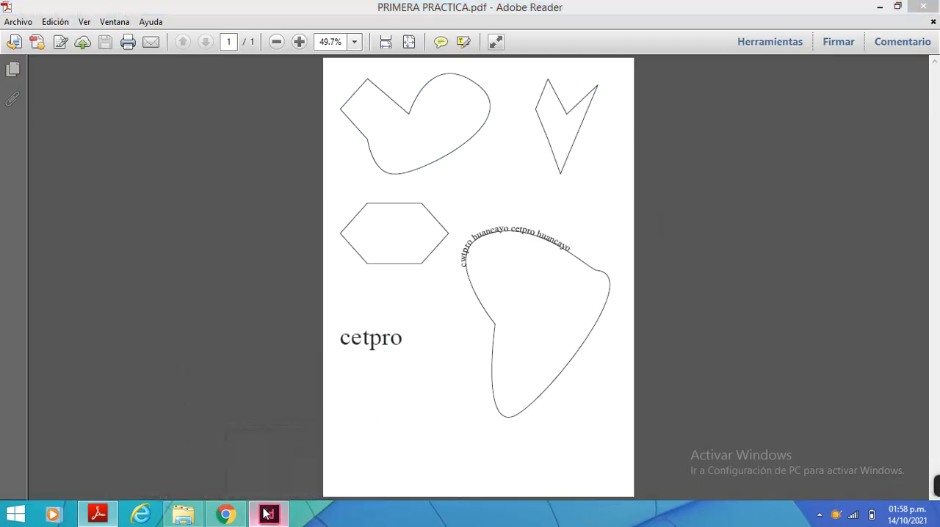
left_click(266, 514)
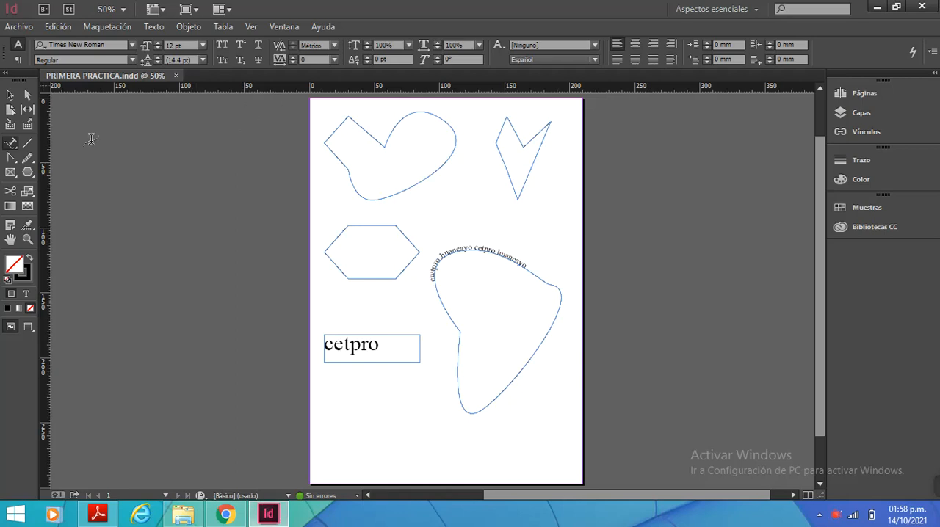